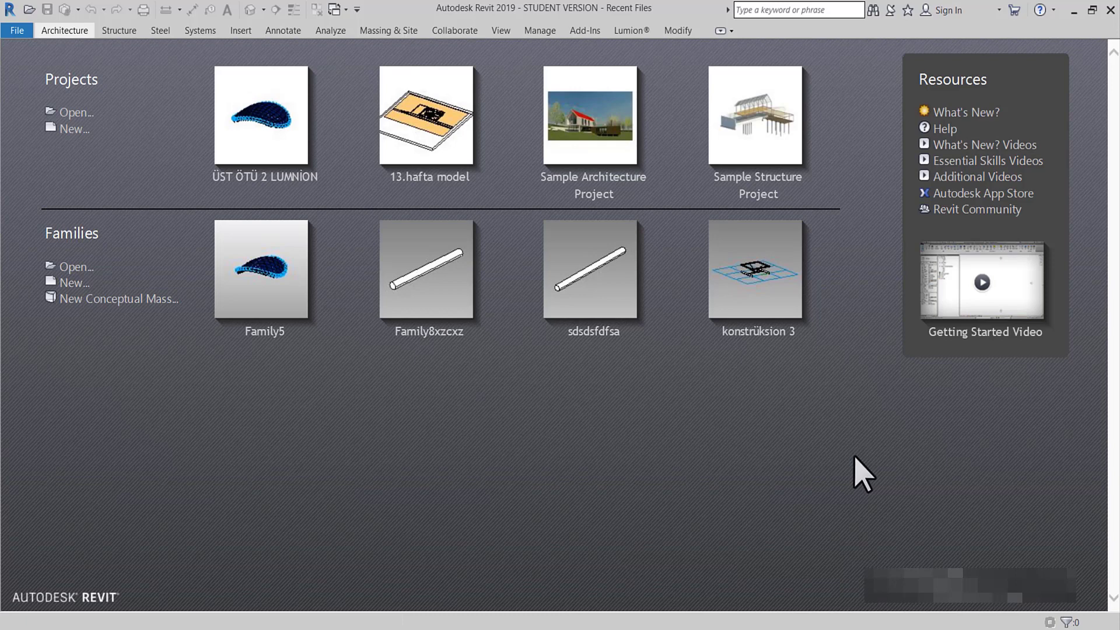
- Create a new conceptual mass from Metric Mass.rft and open its Level 1 floor plan
click(144, 298)
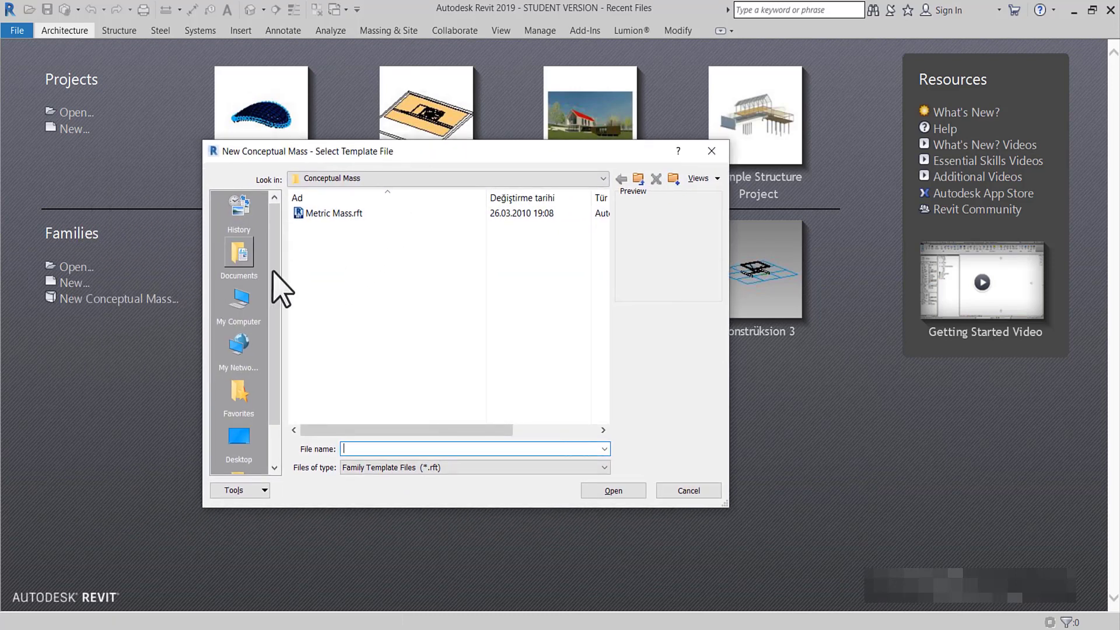
click(358, 213)
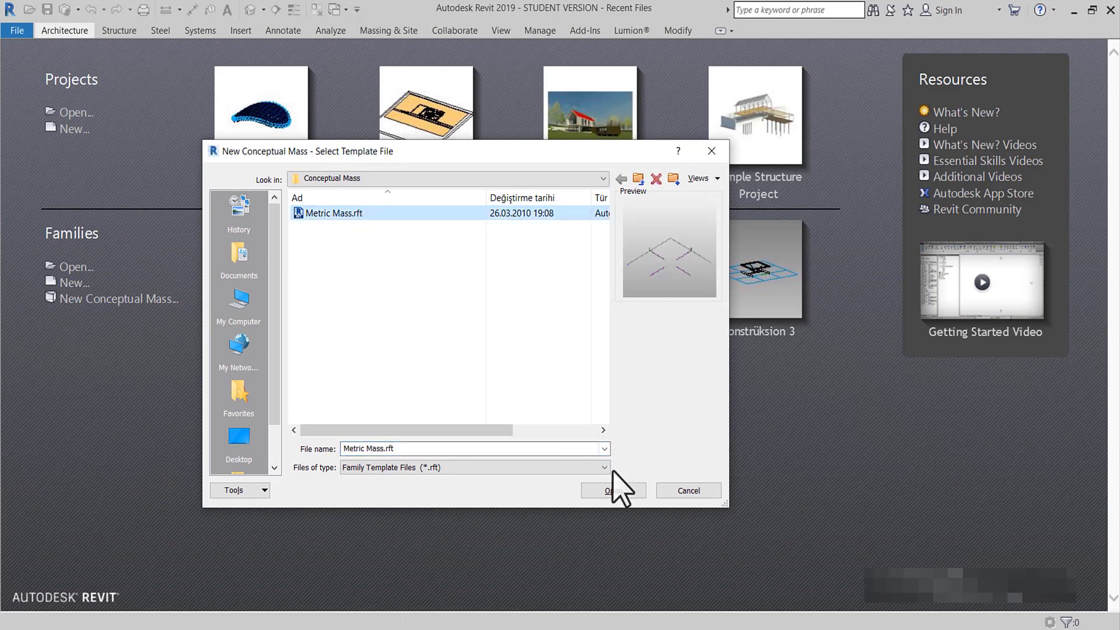
click(614, 488)
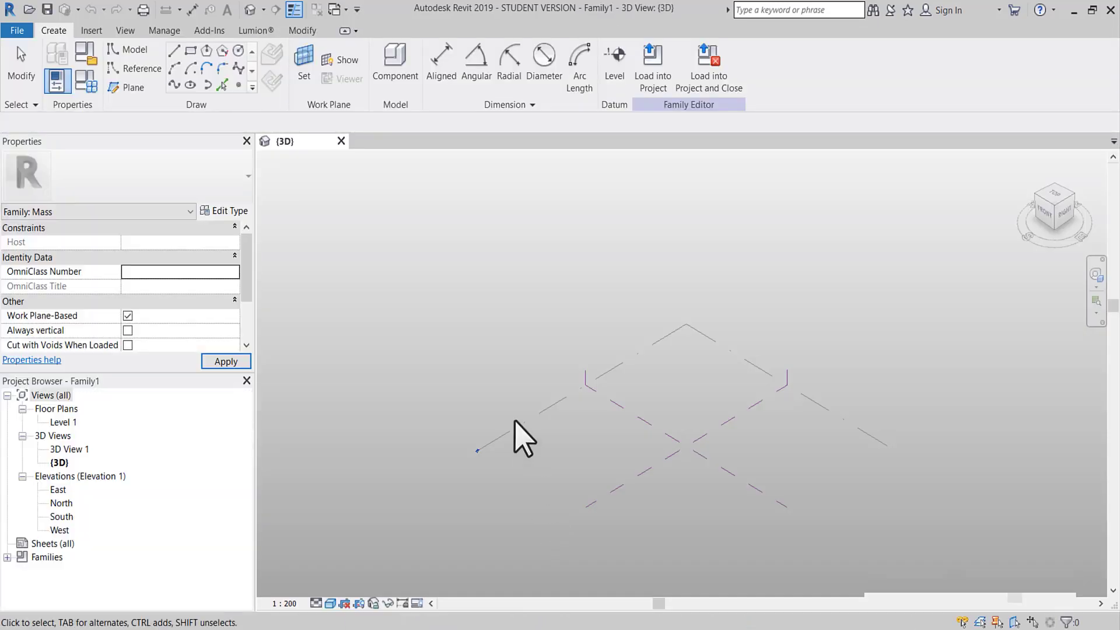
double_click(61, 422)
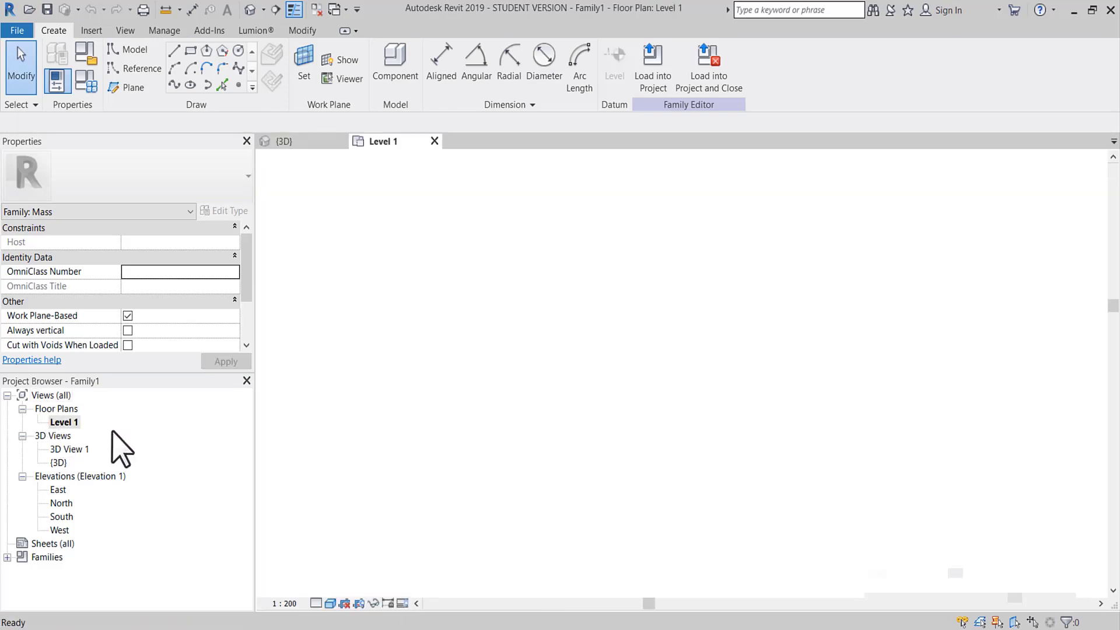
- Draw two horizontal reference planes, one above and one below the centre line
click(128, 88)
click(508, 260)
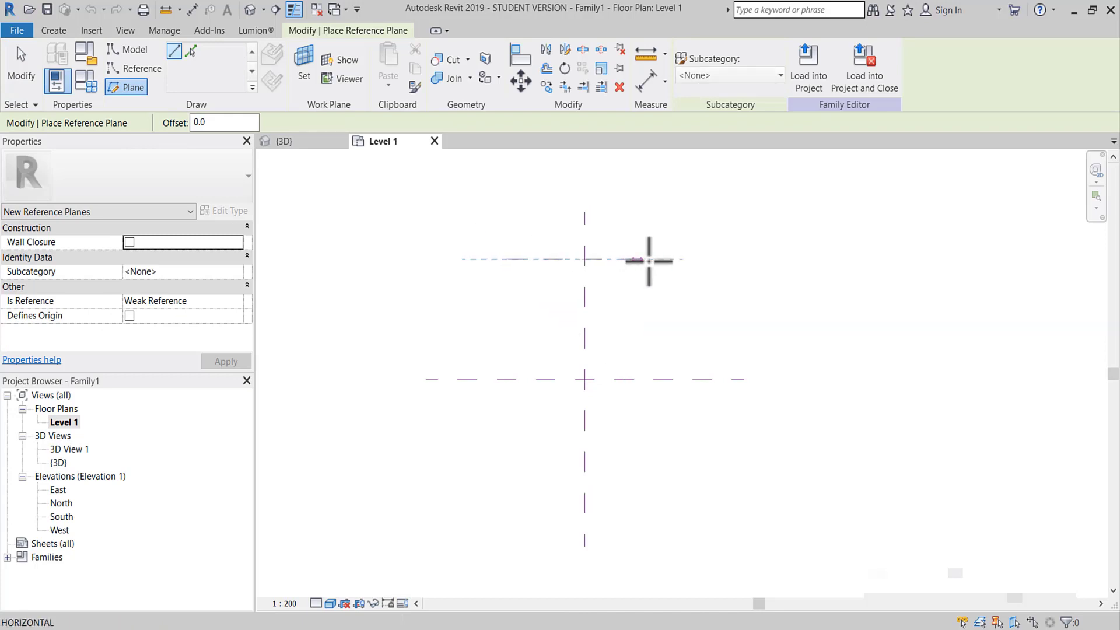
click(685, 260)
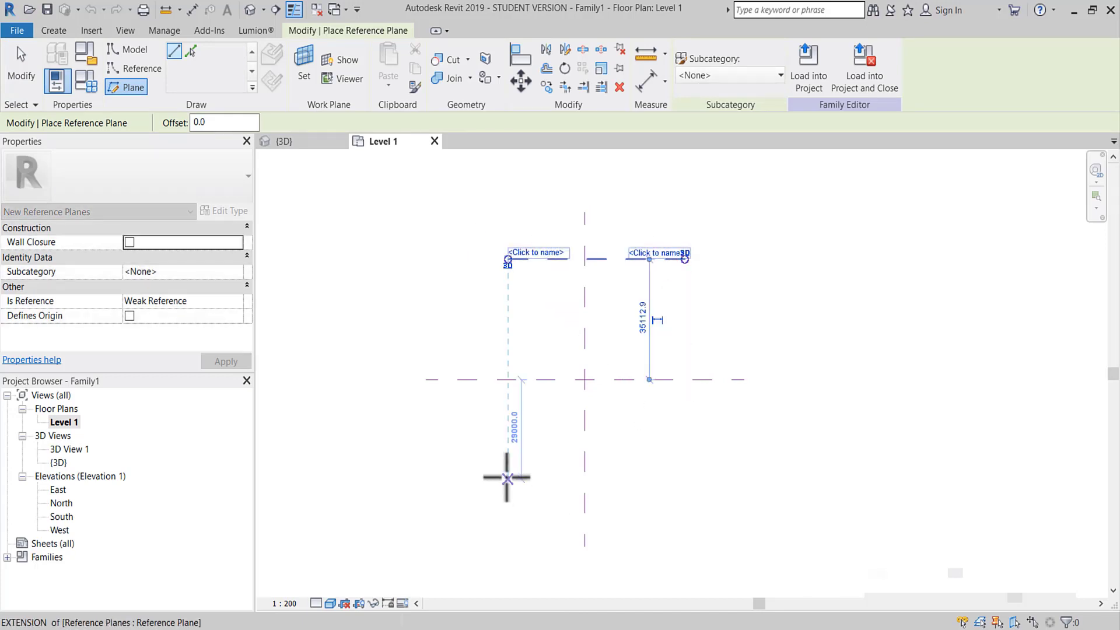
click(507, 476)
click(685, 476)
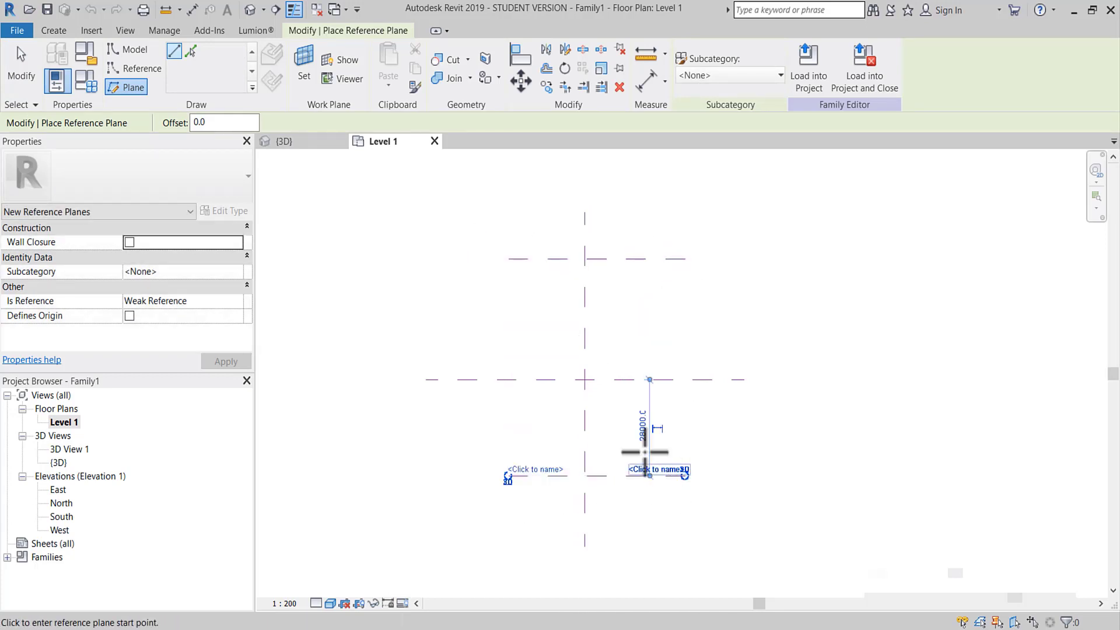
key(Escape)
key(Escape)
- Set both new reference planes 30000 from the centre plane
click(628, 260)
text(30000)
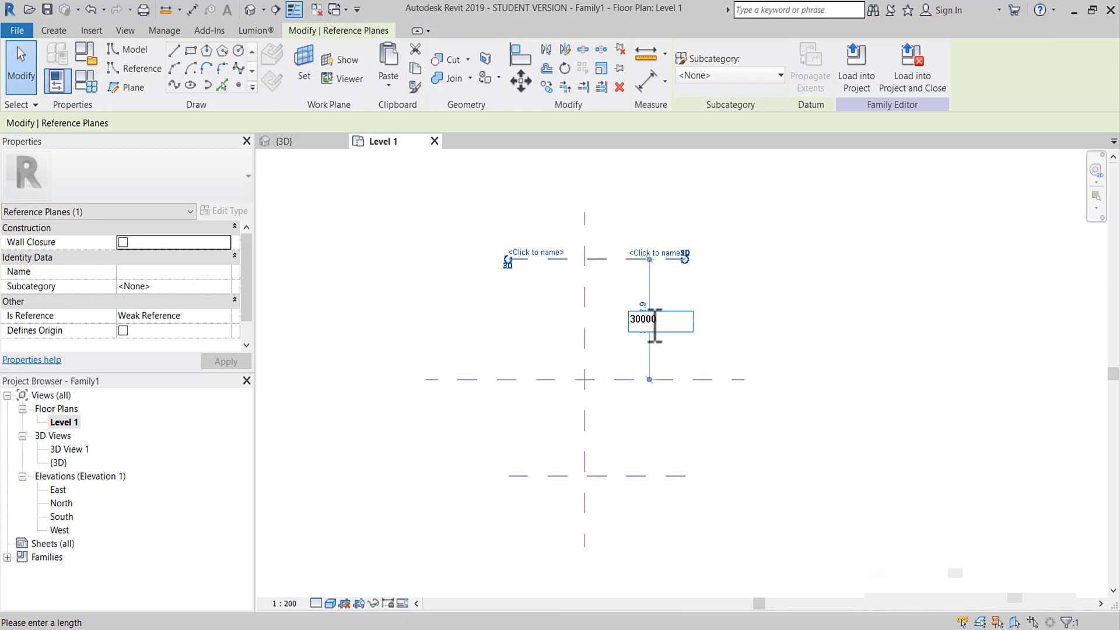
key(Return)
click(638, 476)
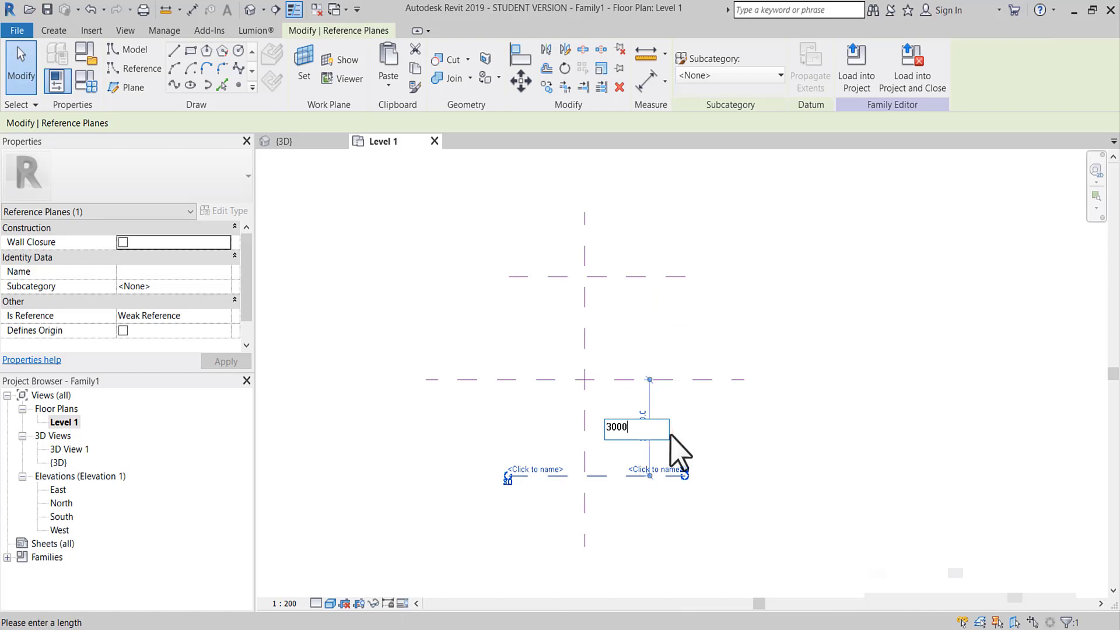
click(675, 408)
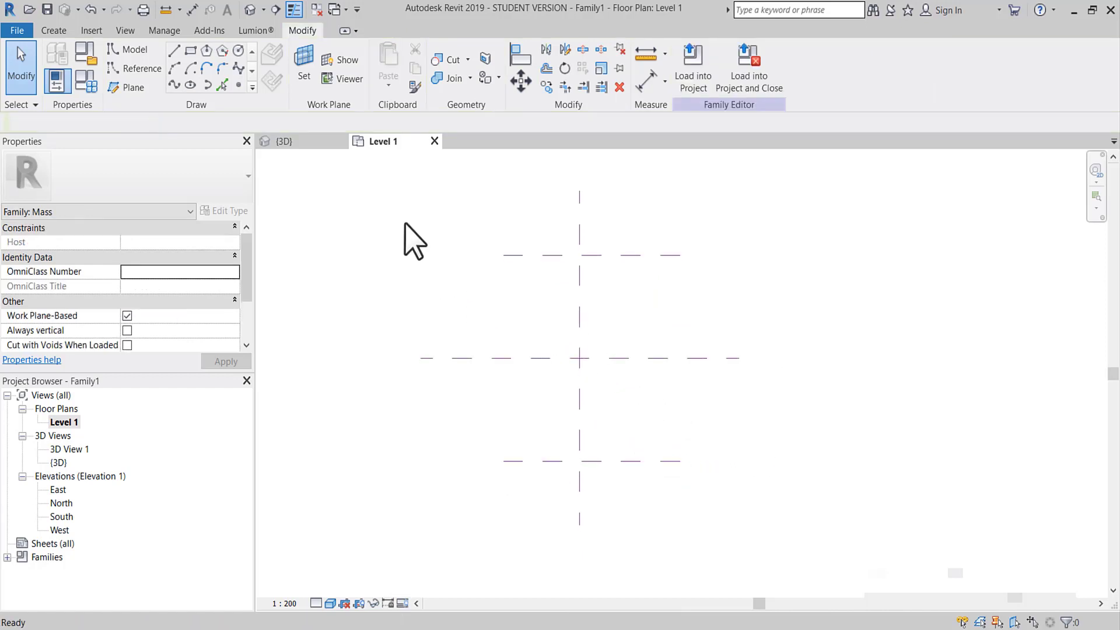
- Place reference points at the reference plane intersections
click(138, 50)
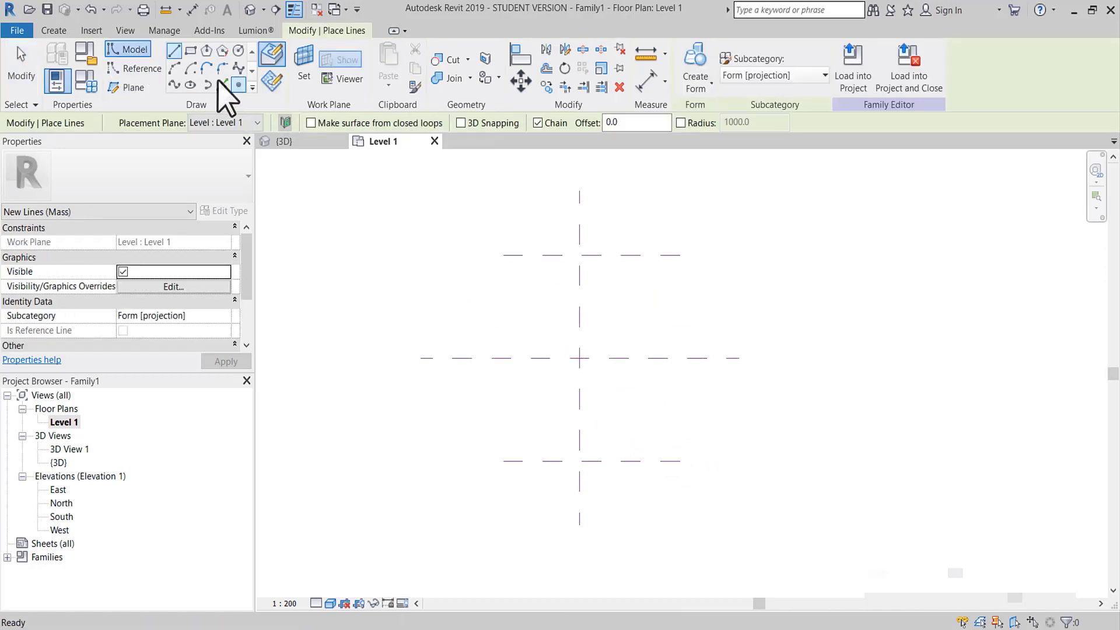
click(237, 89)
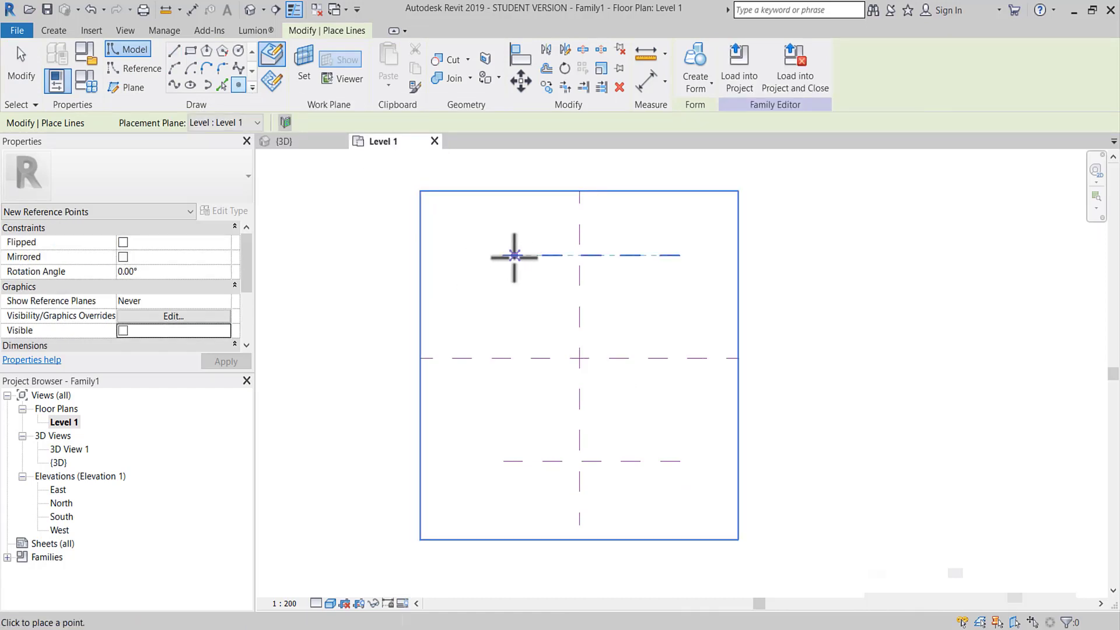
click(581, 256)
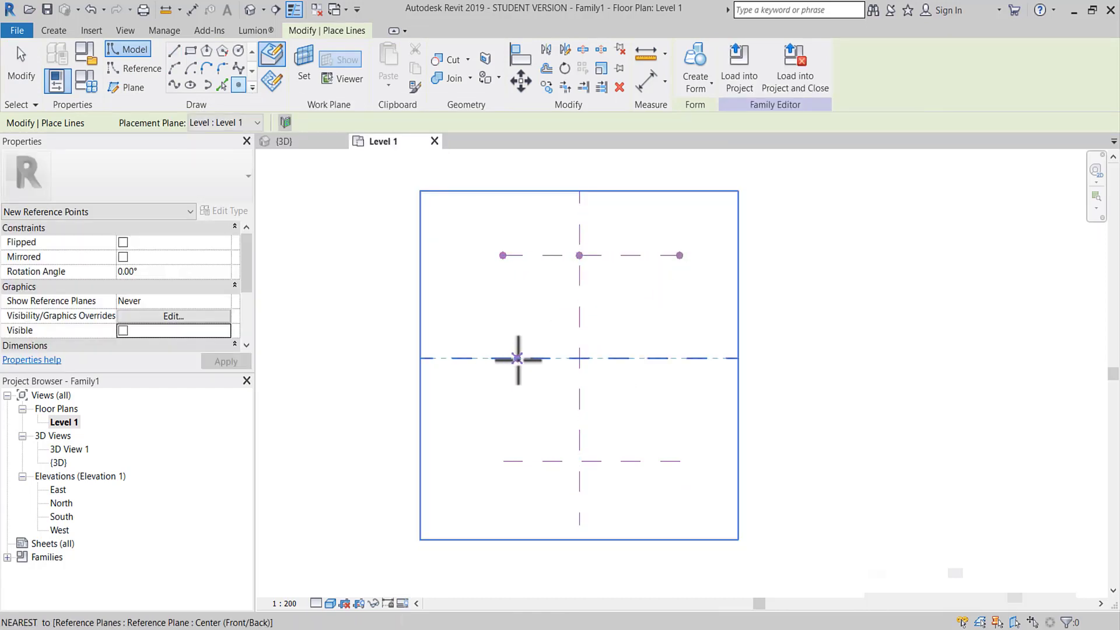
click(661, 358)
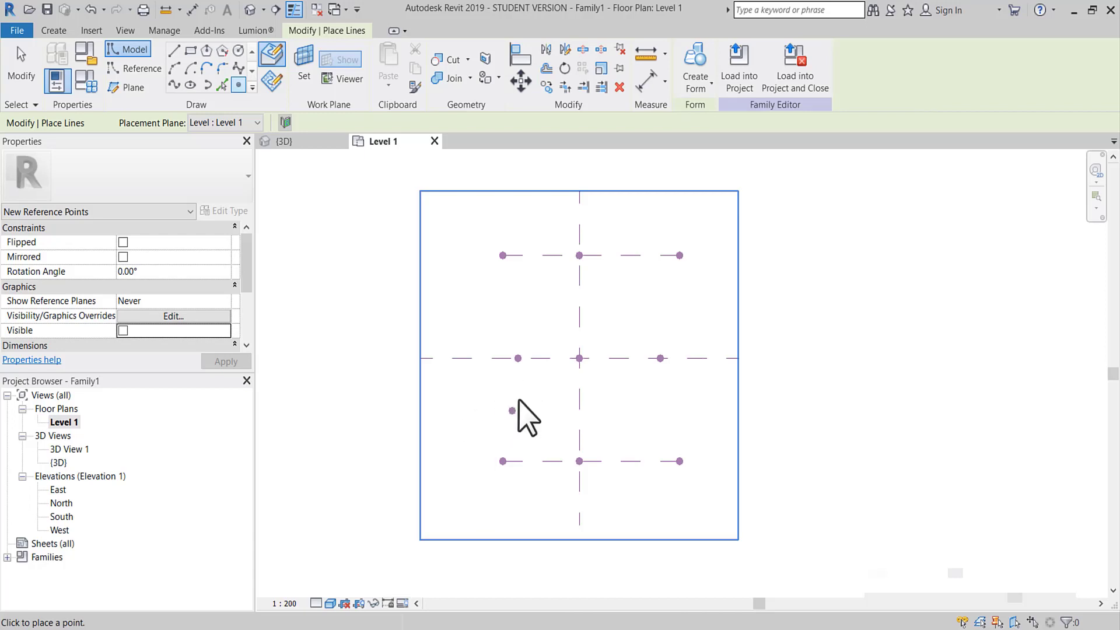
key(Escape)
key(Escape)
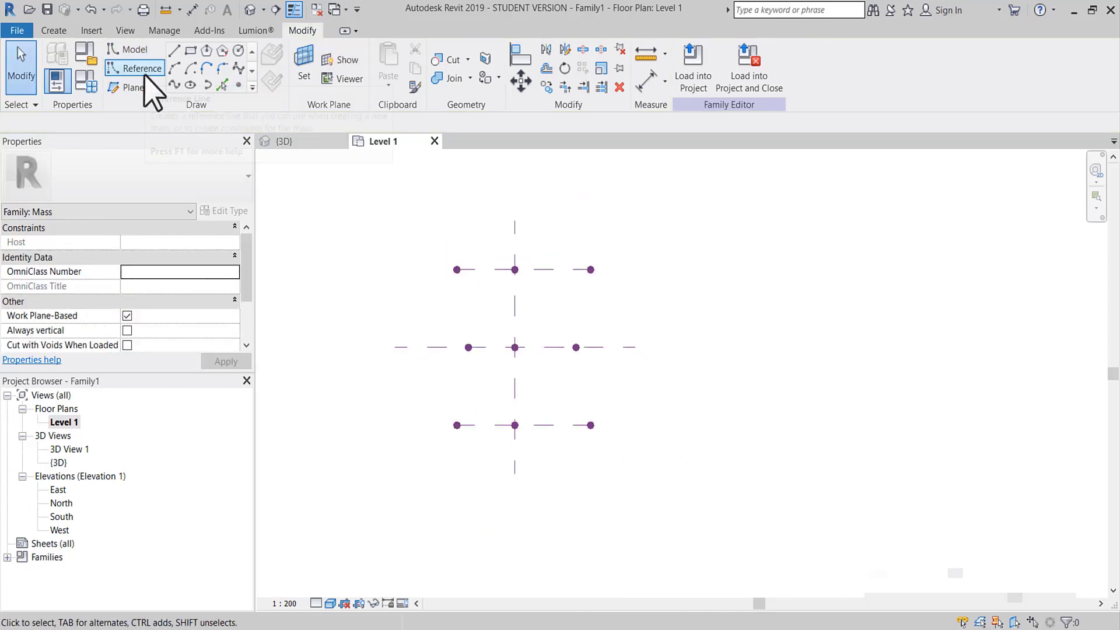
- Draw curved reference lines through the upper and middle rows of points
click(146, 71)
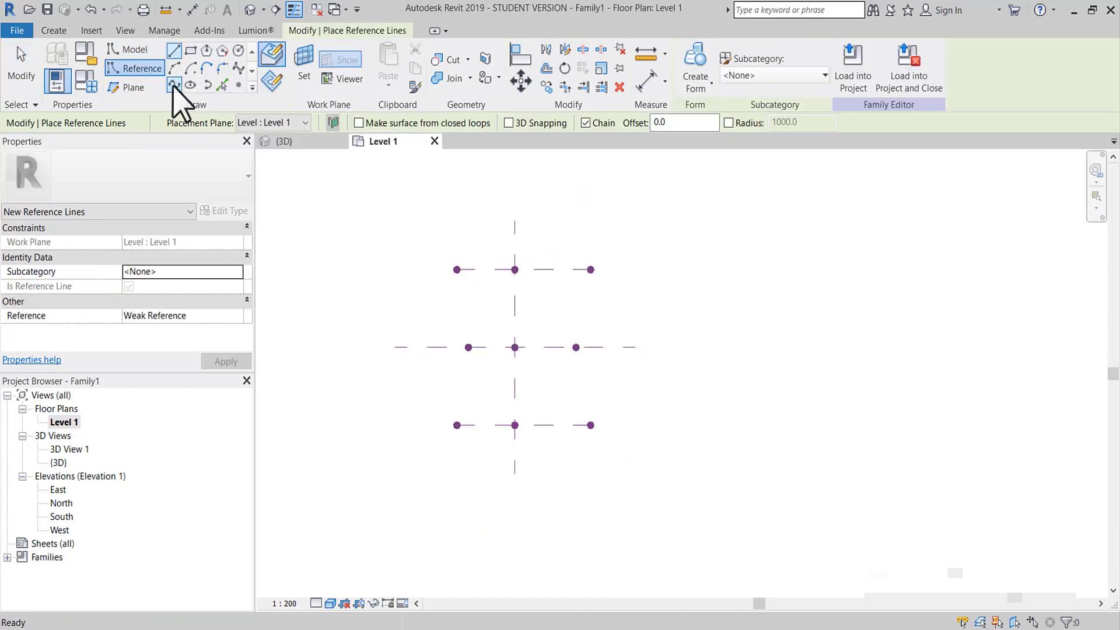
click(458, 269)
click(592, 269)
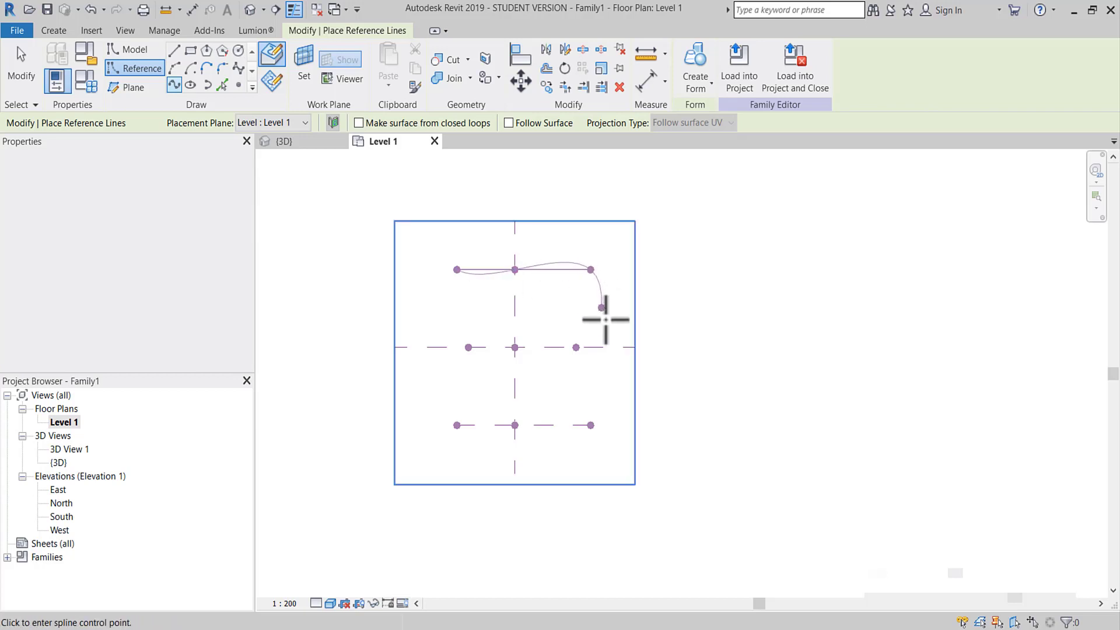
key(Escape)
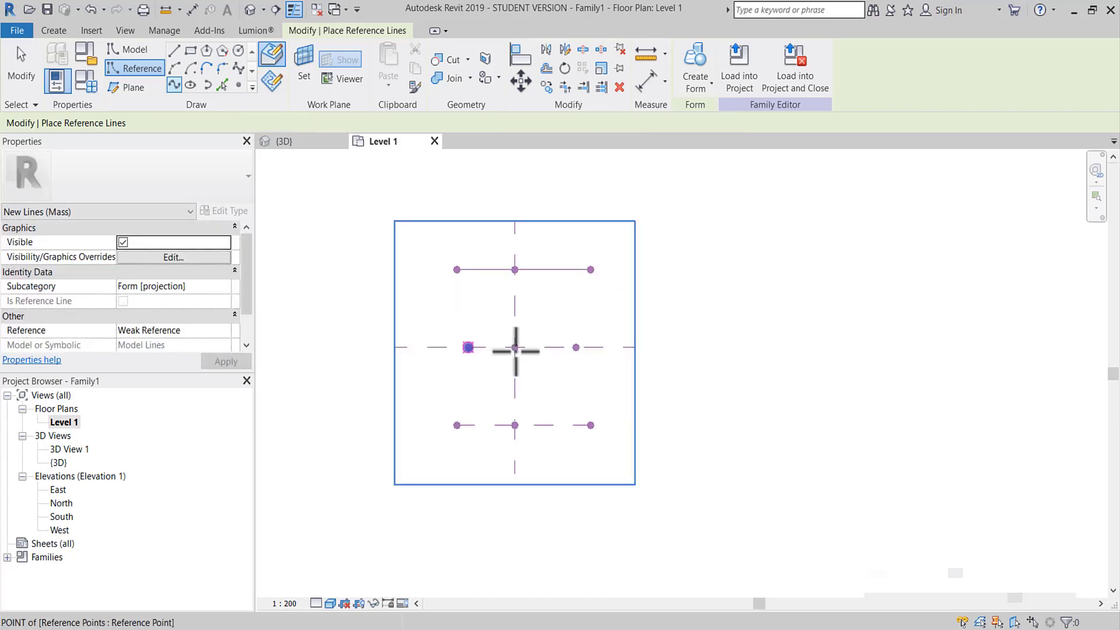
click(514, 347)
click(576, 347)
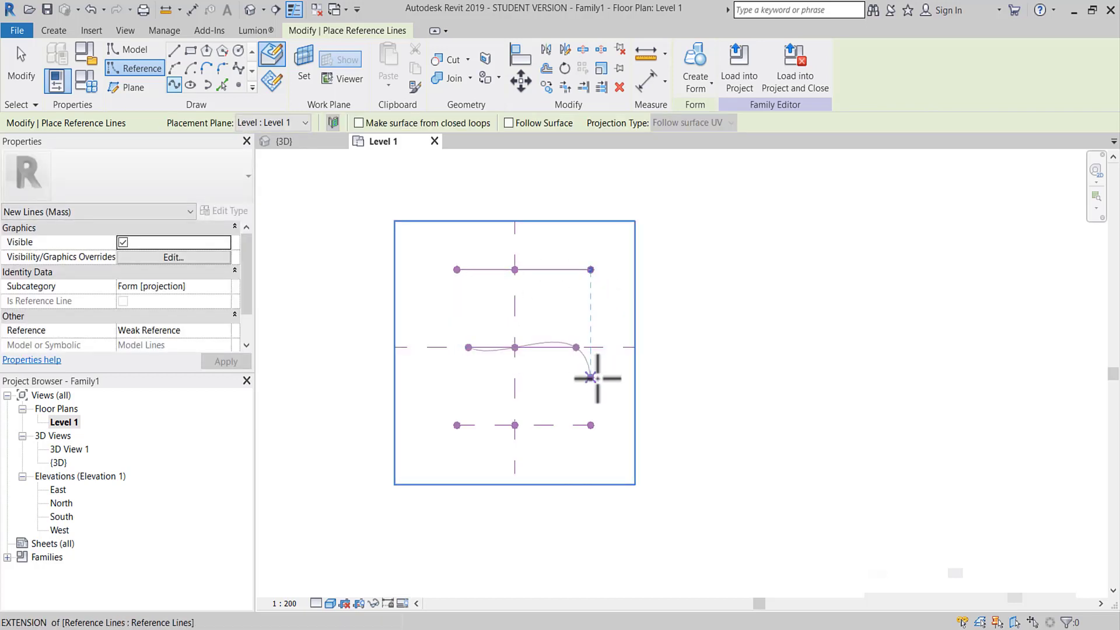
key(Escape)
- Draw the bottom curved reference line and switch to the {3D} view
scroll(449, 410, up, 1)
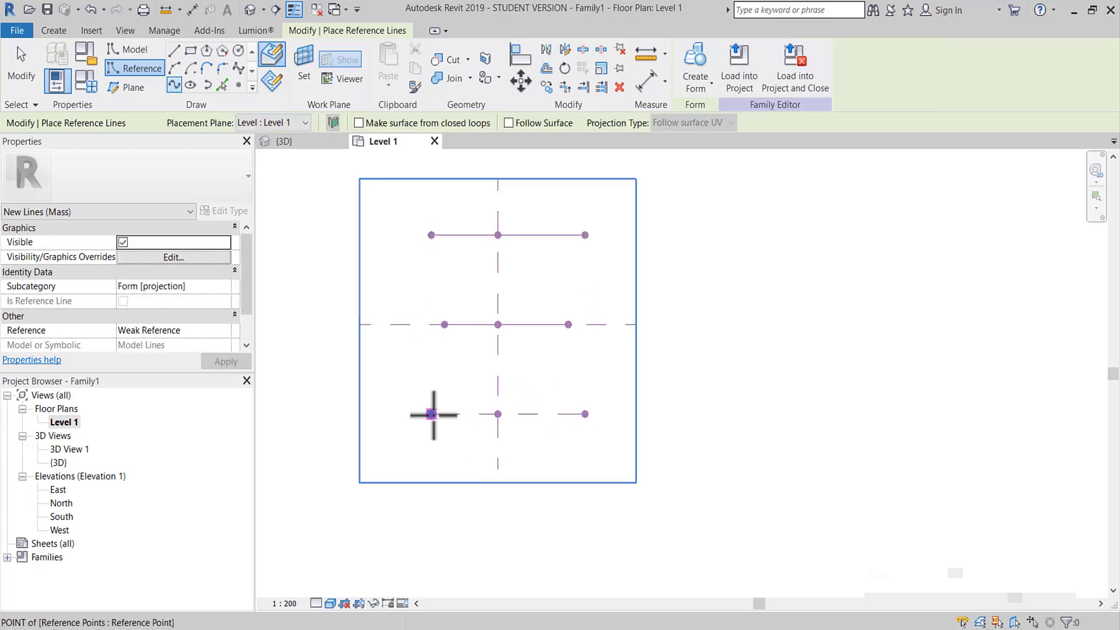
click(585, 414)
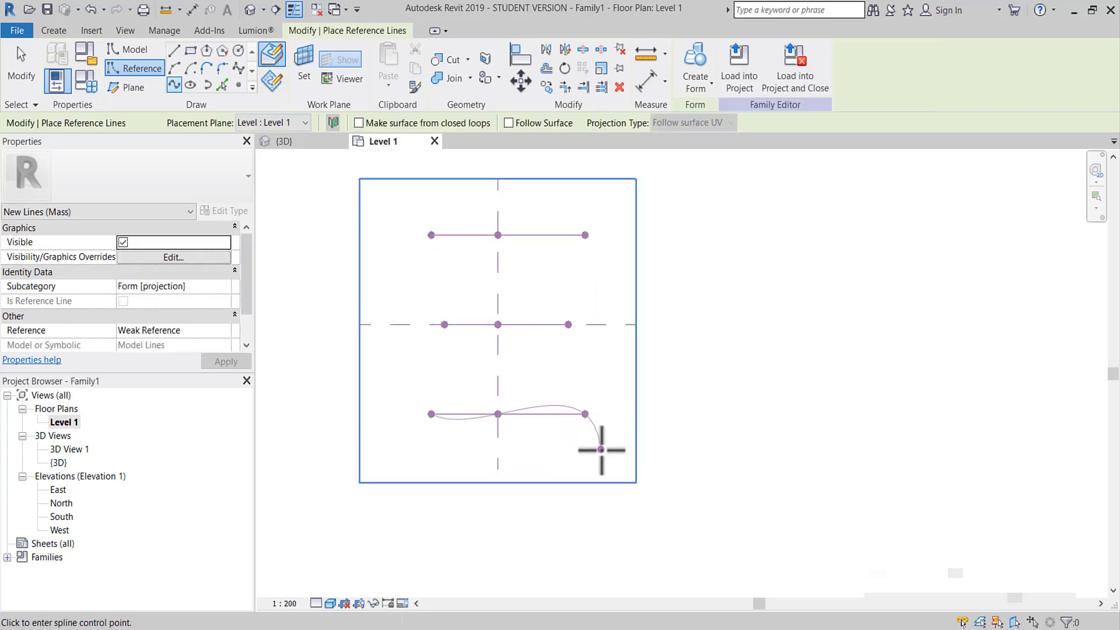
key(Escape)
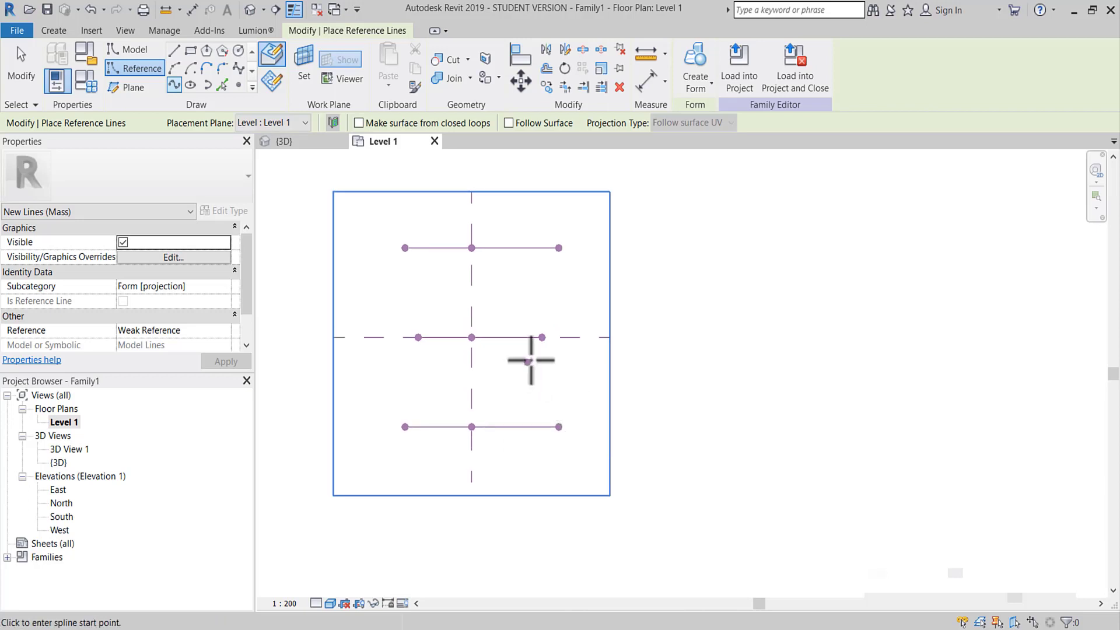
key(Escape)
click(315, 142)
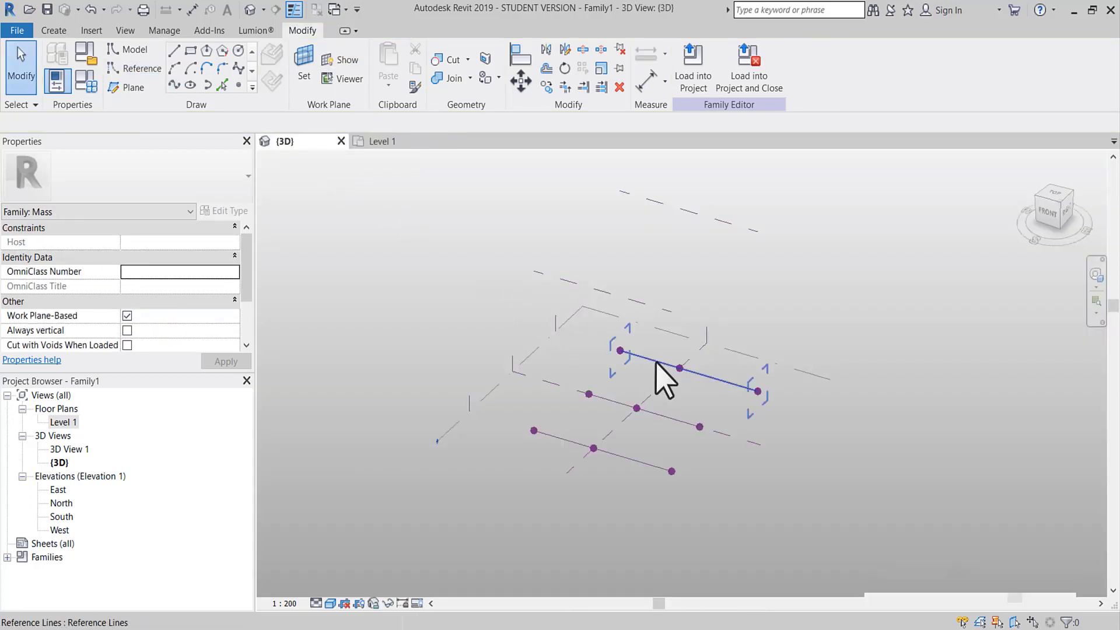
- Select the three curved reference lines and loft a solid form through them
mouse_move(657, 376)
middle_down()
mouse_move(626, 389)
mouse_move(597, 375)
middle_up()
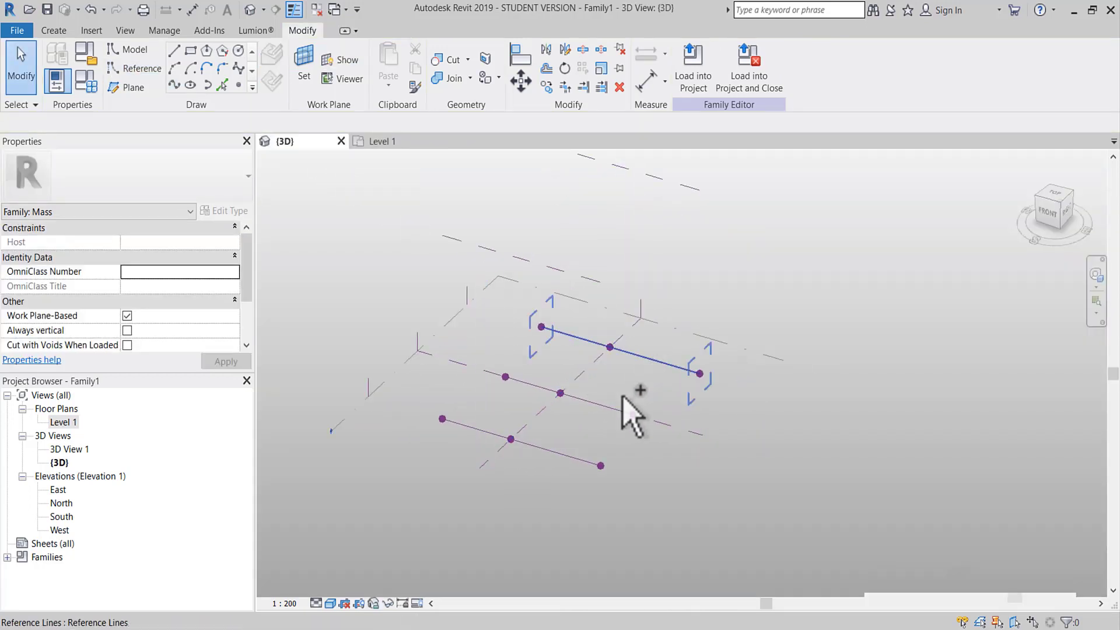
ctrl+click(620, 410)
ctrl+click(580, 461)
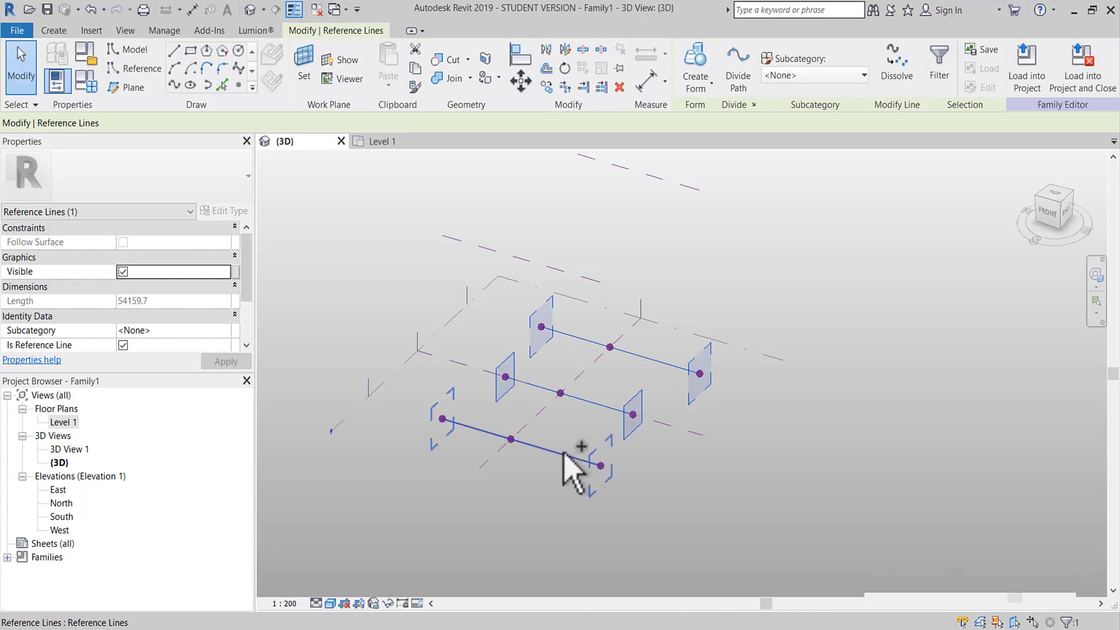
click(703, 99)
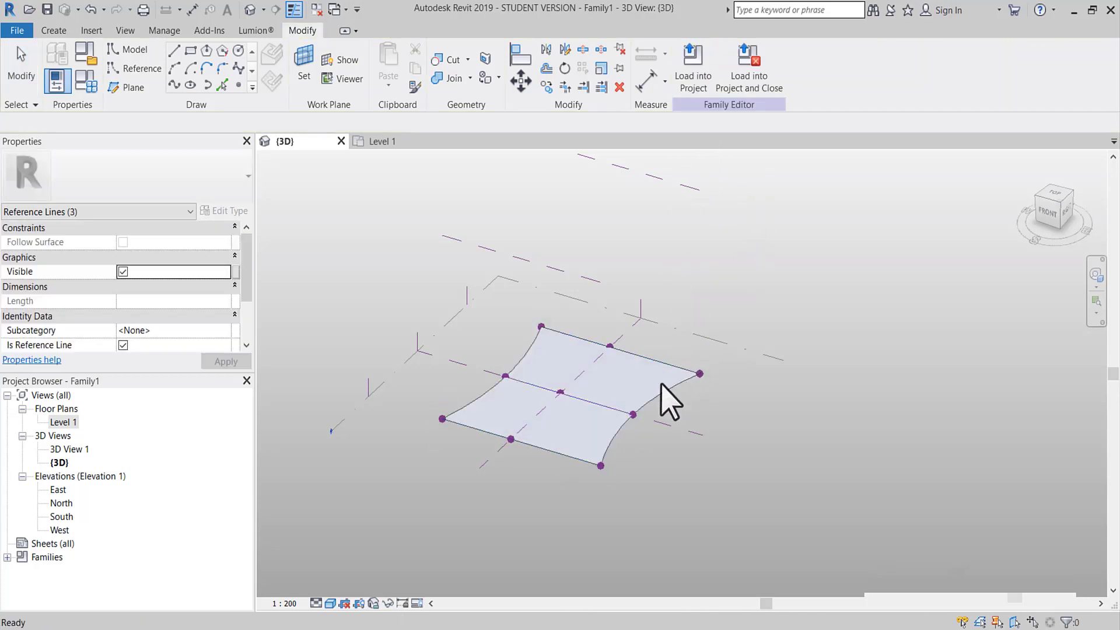
mouse_move(670, 400)
shift+middle_down()
mouse_move(655, 324)
mouse_move(677, 363)
mouse_move(671, 325)
mouse_move(625, 371)
mouse_move(606, 350)
mouse_move(546, 408)
shift+middle_up()
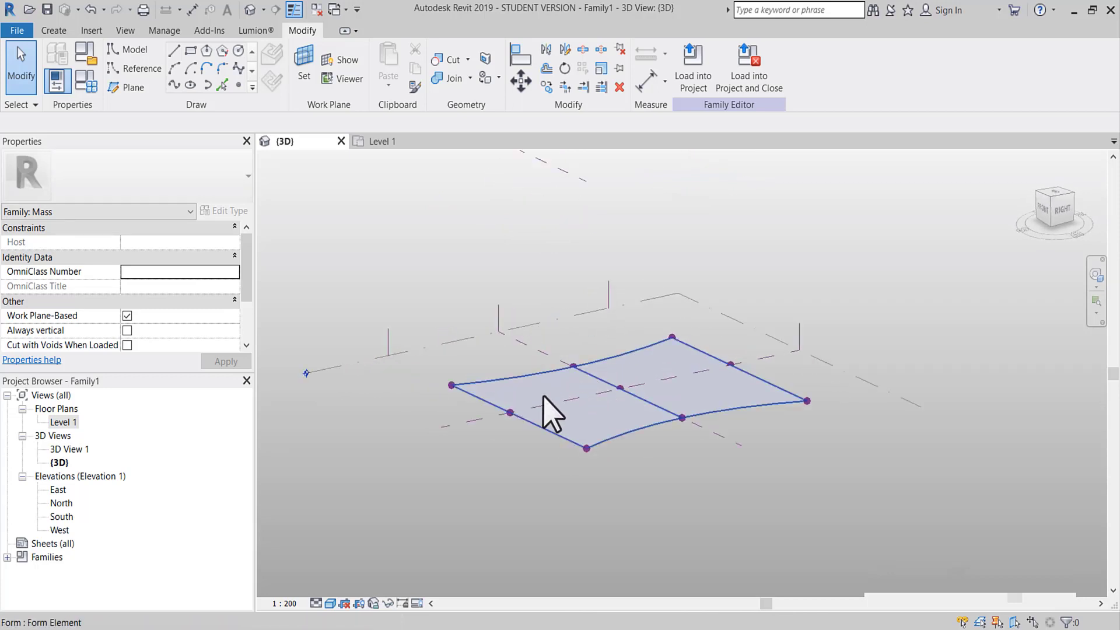
- Raise an edge reference point up and to the left into a bulge
click(497, 408)
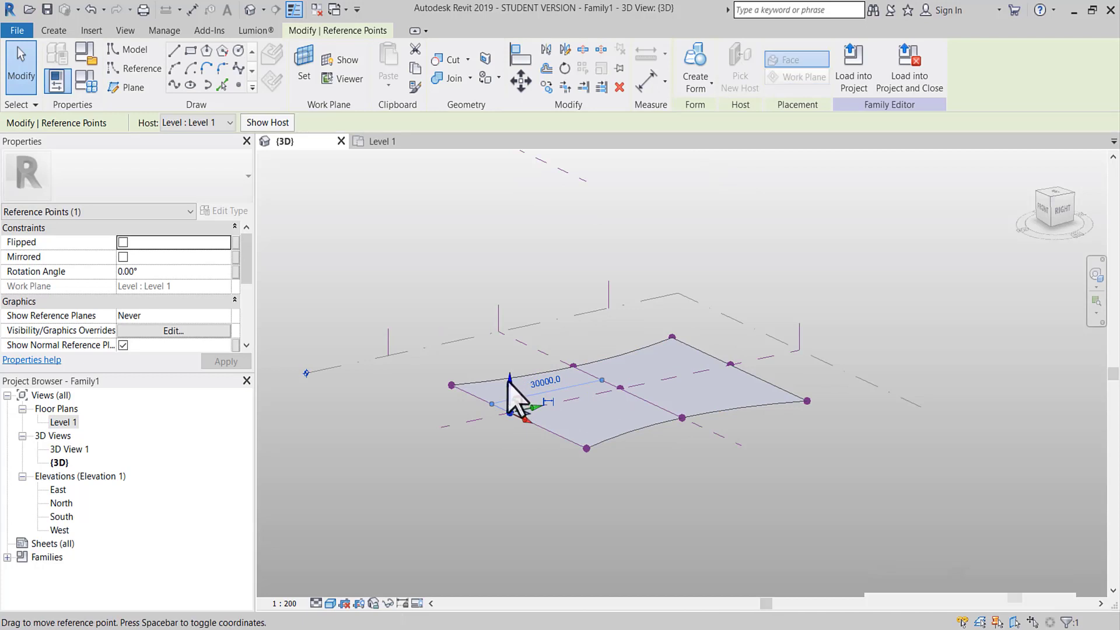
drag(512, 397, 525, 316)
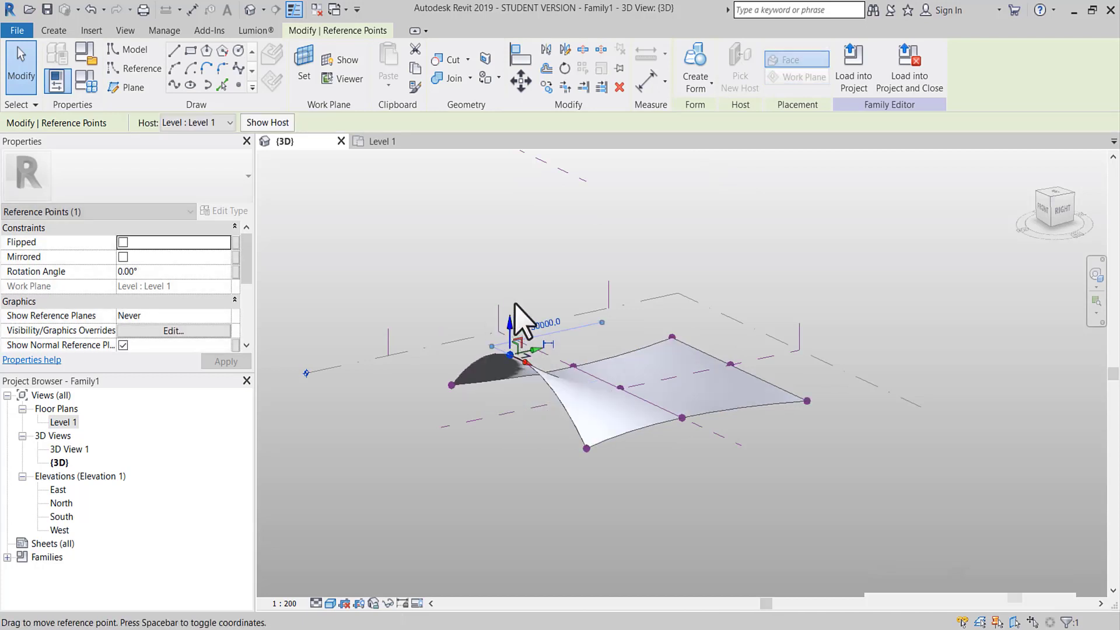
shift+middle_drag(534, 312, 564, 251)
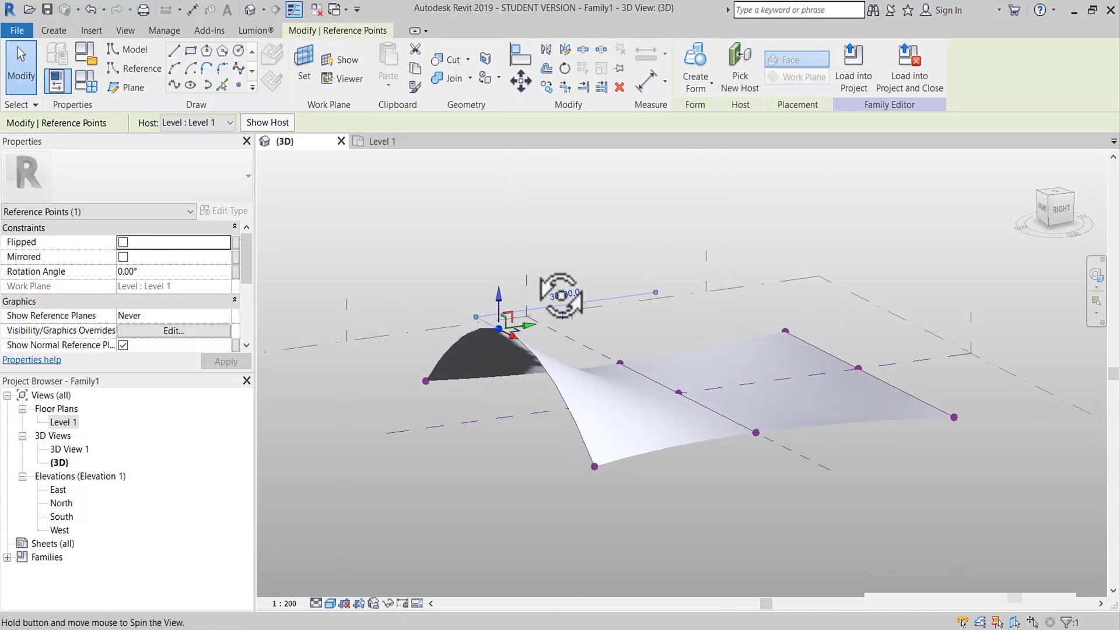
mouse_move(501, 287)
mouse_down()
mouse_move(489, 306)
mouse_move(463, 300)
mouse_up()
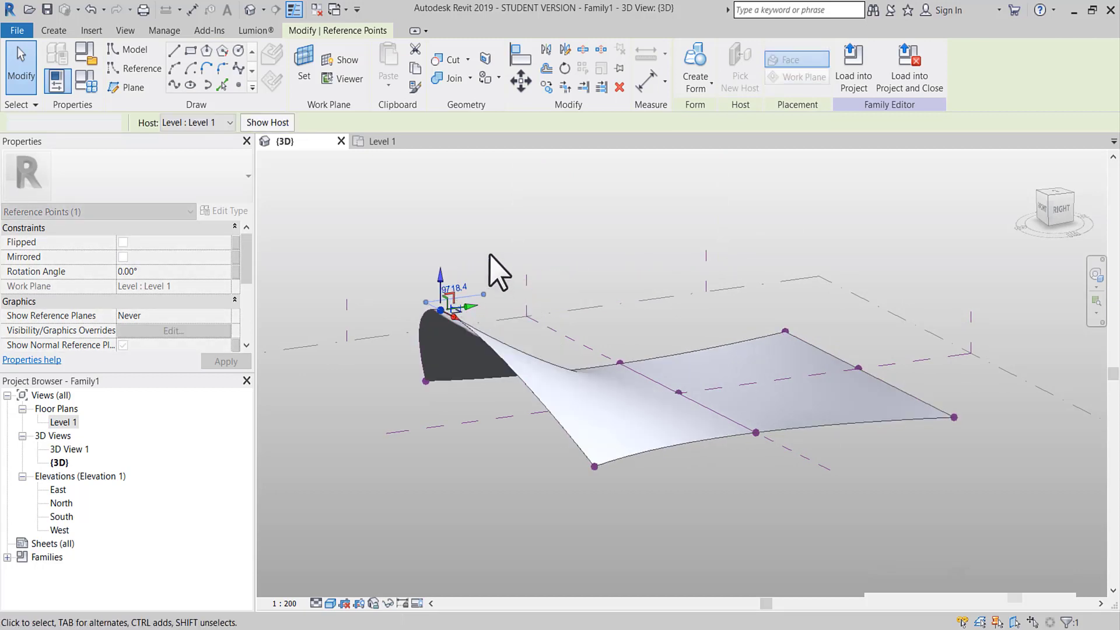
click(500, 270)
mouse_move(500, 270)
shift+middle_down()
mouse_move(508, 300)
mouse_move(469, 313)
mouse_move(548, 318)
shift+middle_up()
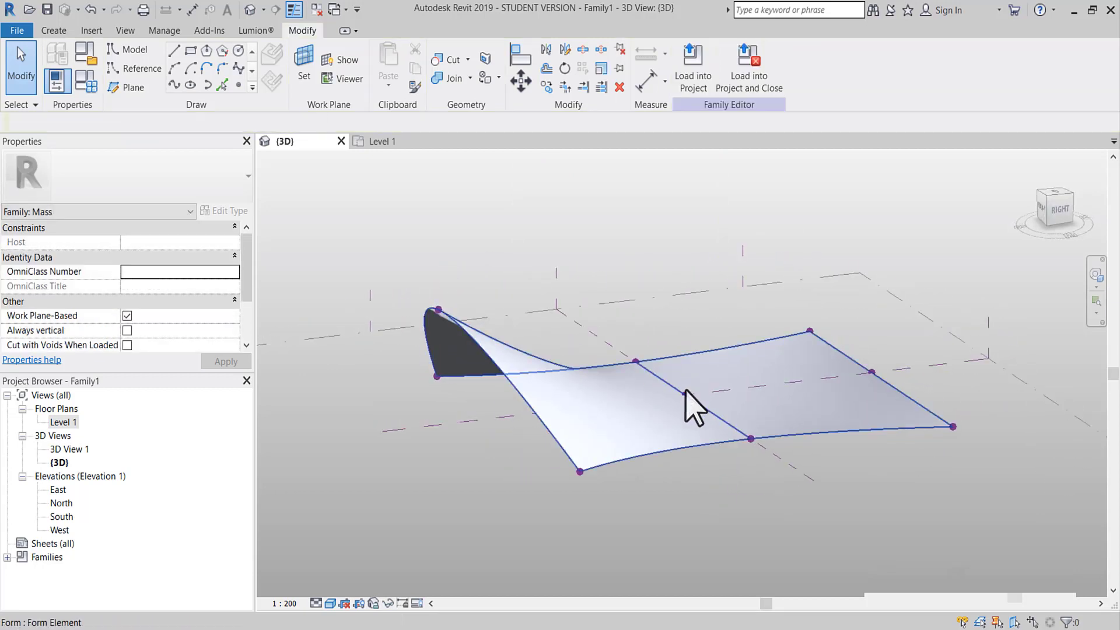
- Raise the middle edge reference point to bend the surface
click(685, 395)
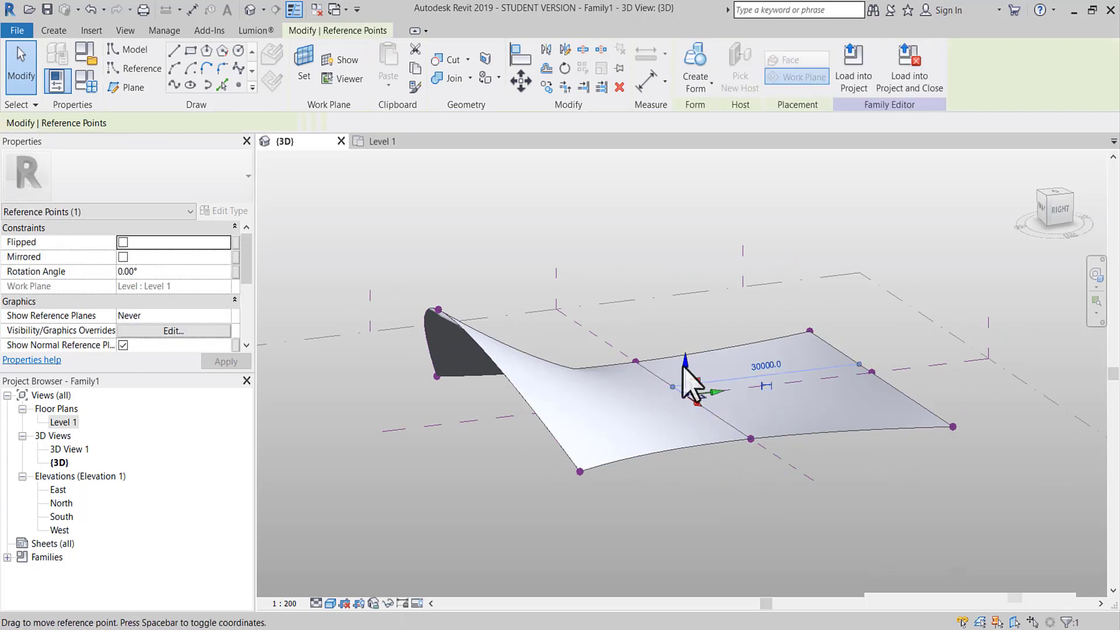
mouse_move(686, 397)
mouse_down()
mouse_move(687, 336)
mouse_move(670, 292)
mouse_up()
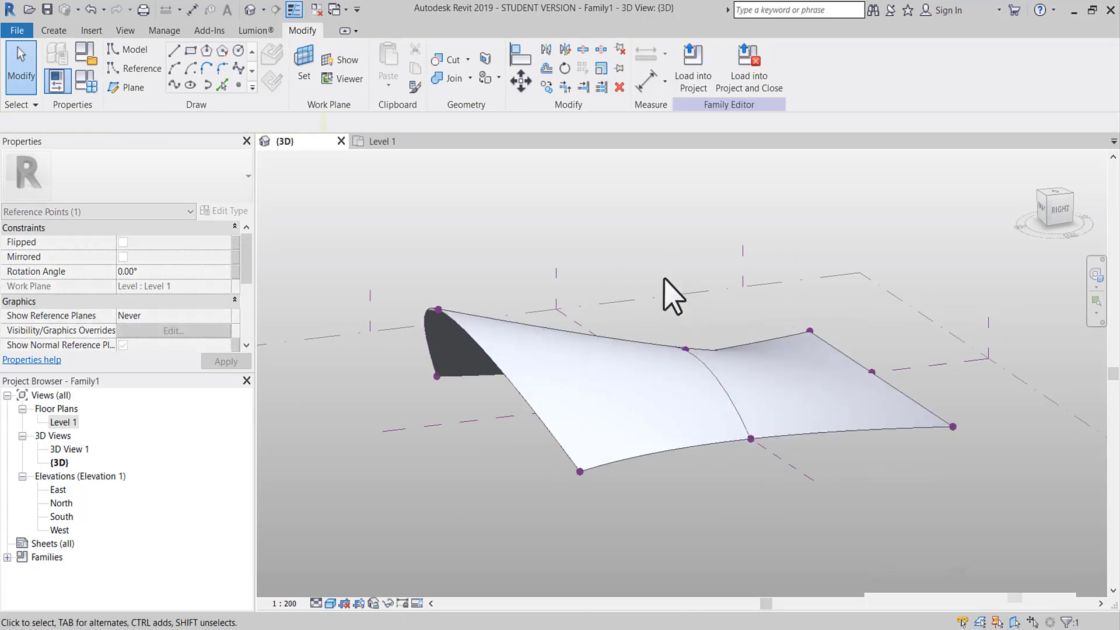
click(670, 292)
mouse_move(670, 292)
shift+middle_down()
mouse_move(796, 308)
mouse_move(744, 317)
mouse_move(807, 379)
mouse_move(763, 408)
shift+middle_up()
- Lift the far corner point and stretch it outward along X
click(751, 394)
drag(752, 351, 751, 337)
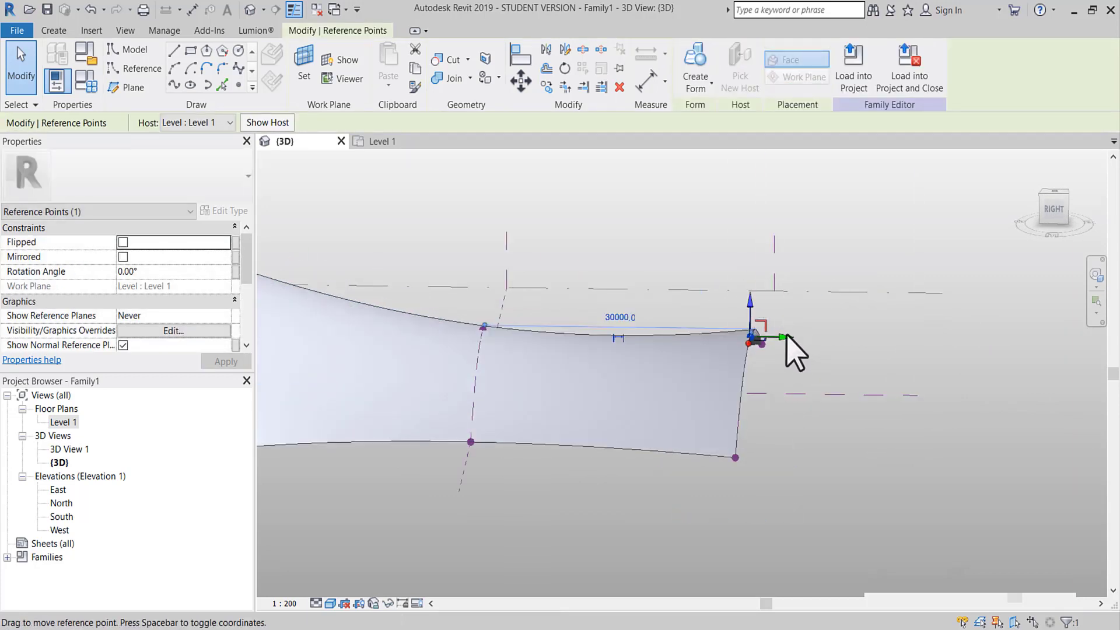
mouse_move(785, 337)
mouse_down()
mouse_move(862, 304)
mouse_move(838, 305)
mouse_up()
key(Escape)
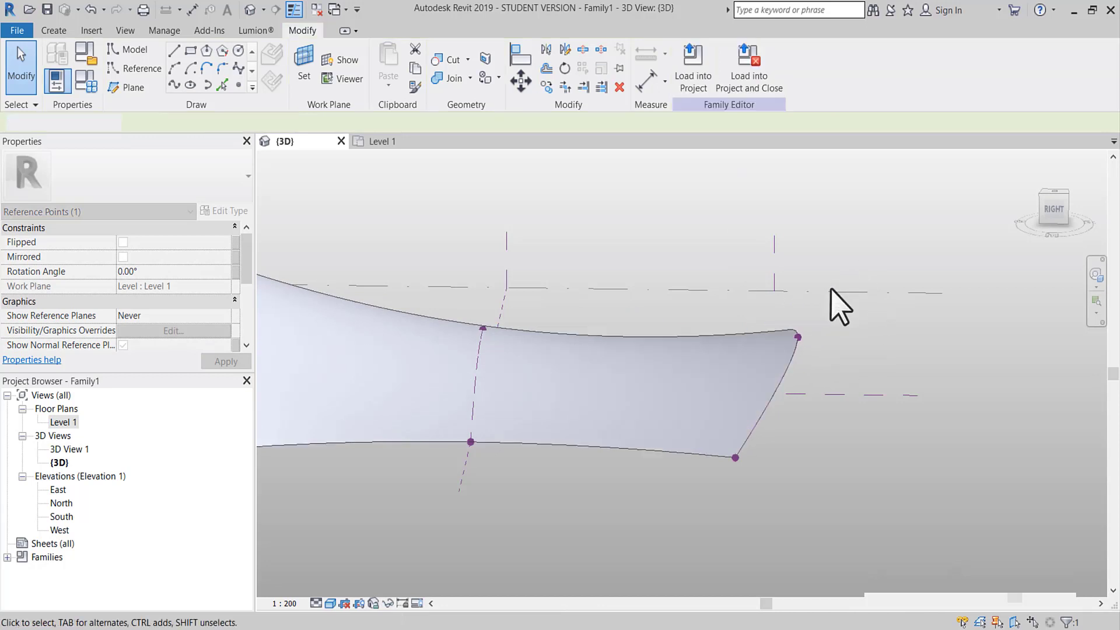
mouse_move(838, 305)
shift+middle_down()
mouse_move(837, 320)
mouse_move(911, 270)
mouse_move(849, 300)
shift+middle_up()
- Raise the left top corner point and pull it toward the left
scroll(514, 280, up, 2)
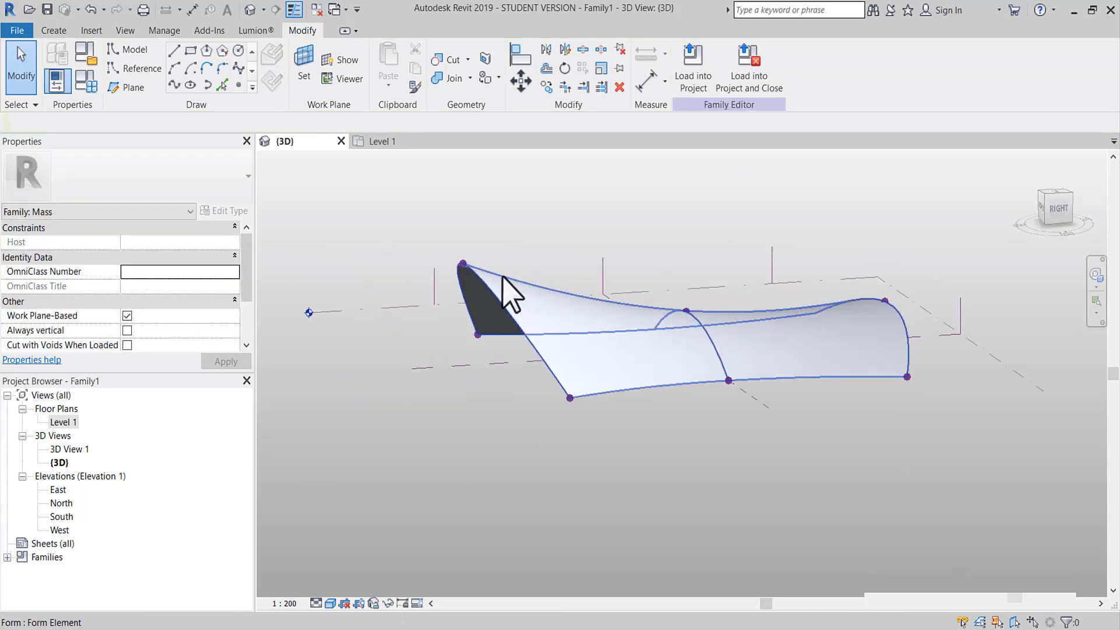
click(466, 263)
key(Escape)
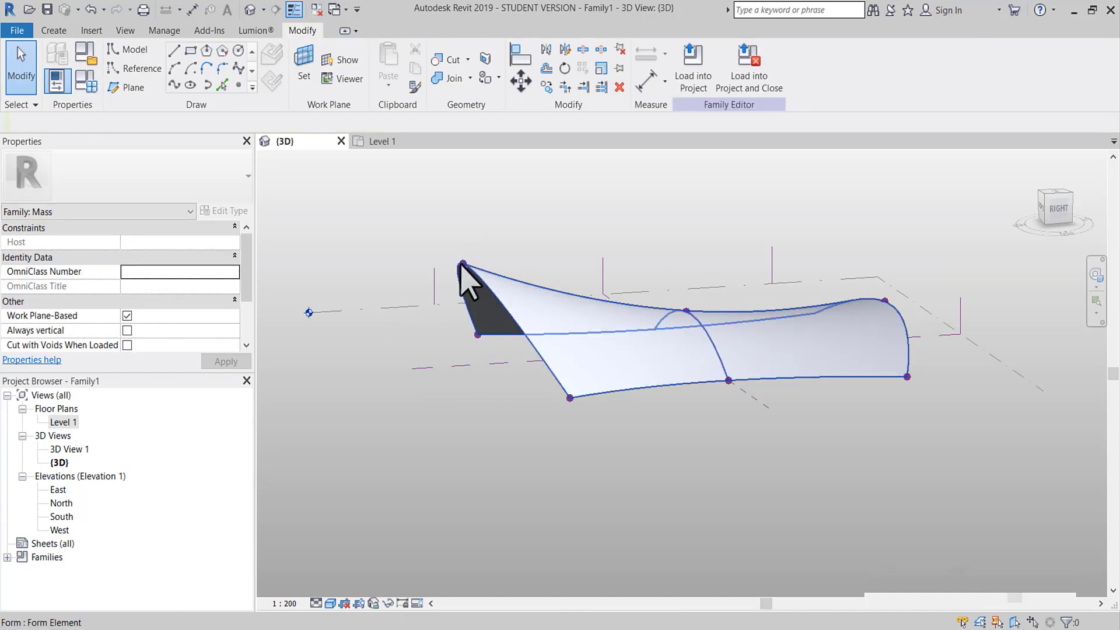
shift+middle_drag(476, 267, 509, 274)
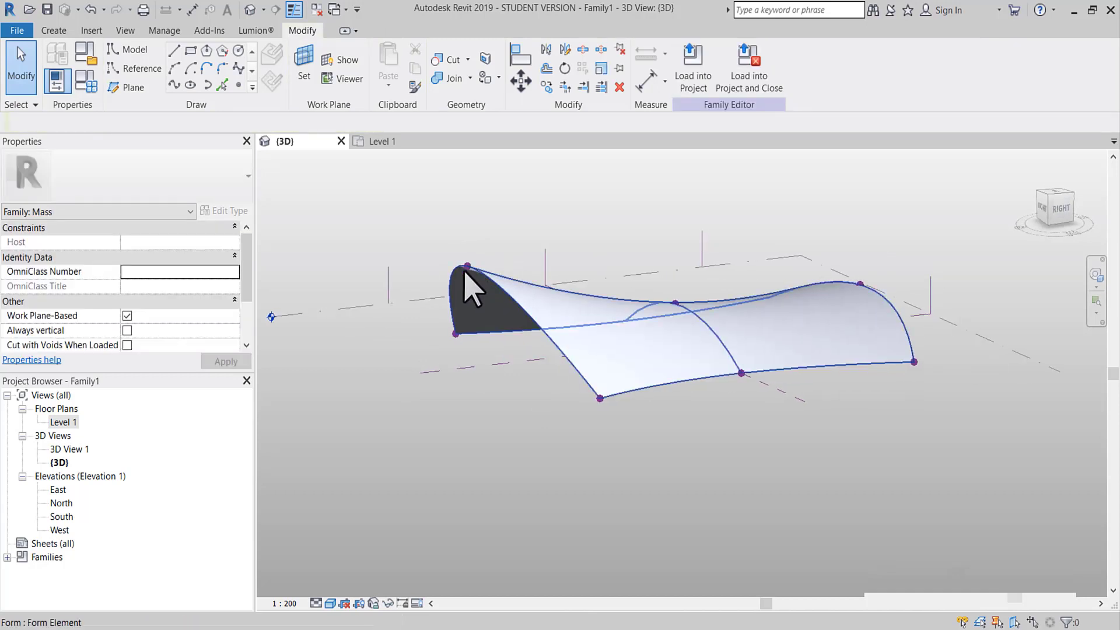
key(Tab)
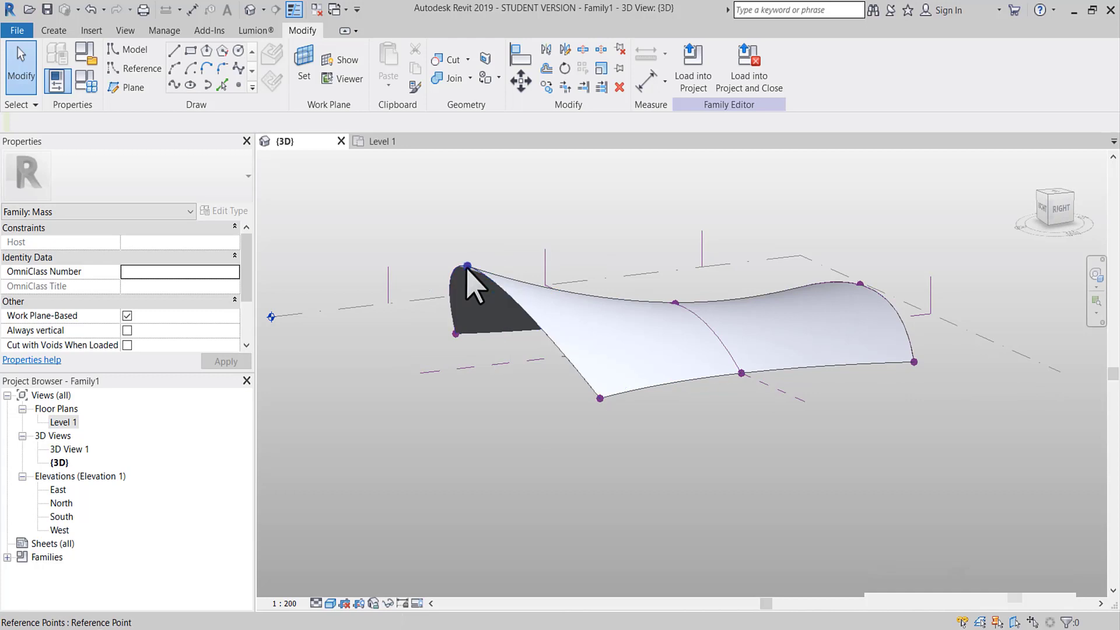
drag(470, 264, 489, 210)
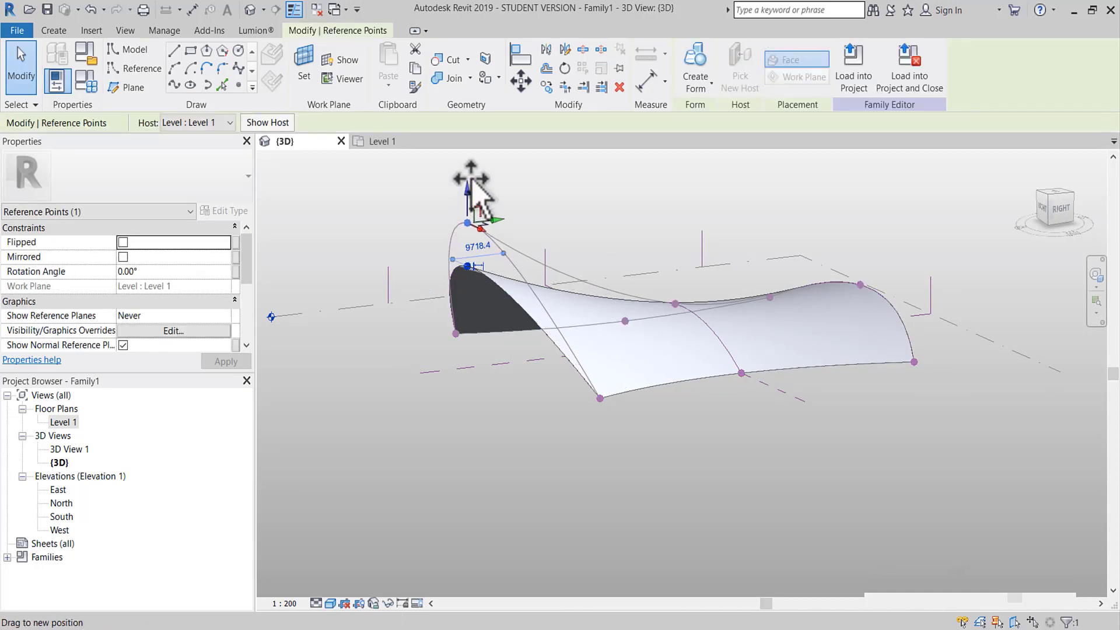
drag(489, 210, 435, 216)
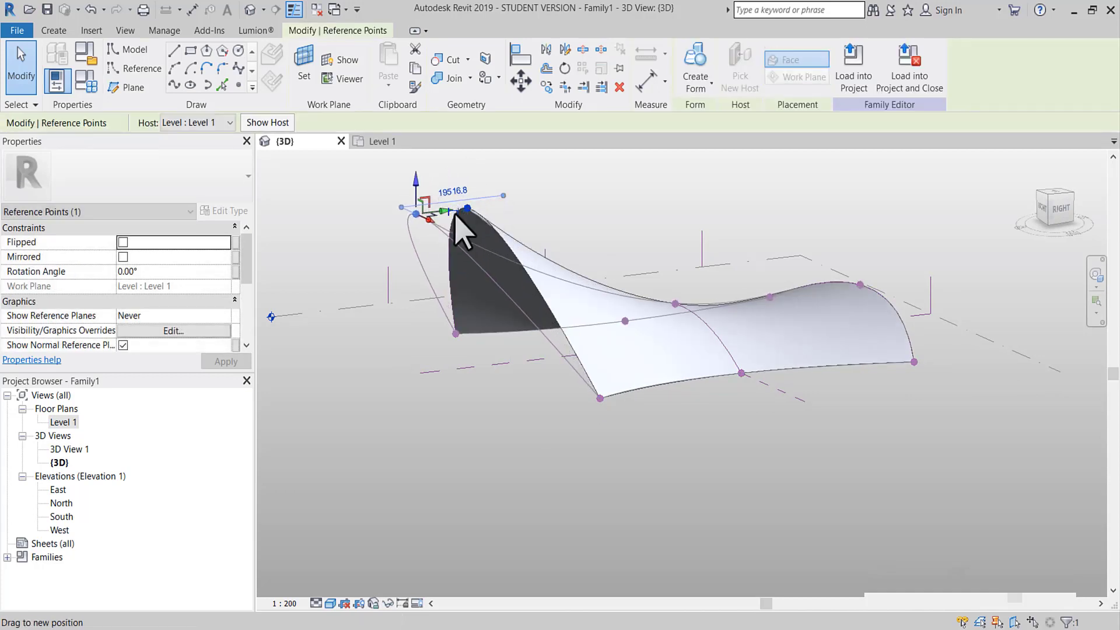
click(554, 236)
mouse_move(555, 236)
shift+middle_down()
mouse_move(780, 320)
mouse_move(695, 321)
shift+middle_up()
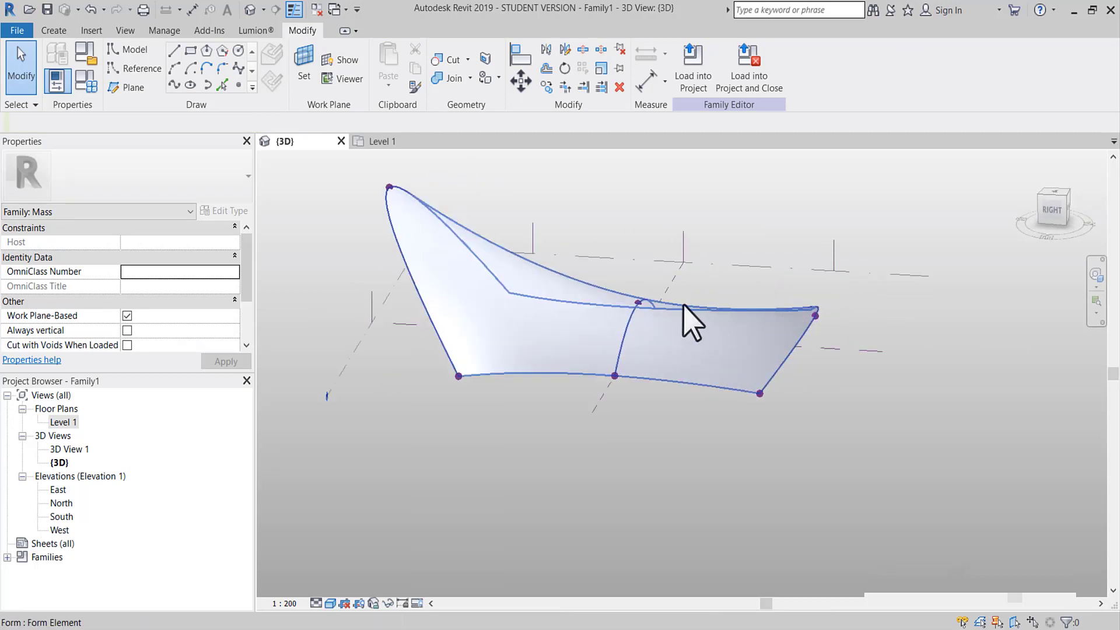
- Lift the top edge's middle point, then raise the right corner and shift it outward
click(639, 300)
drag(639, 301, 638, 242)
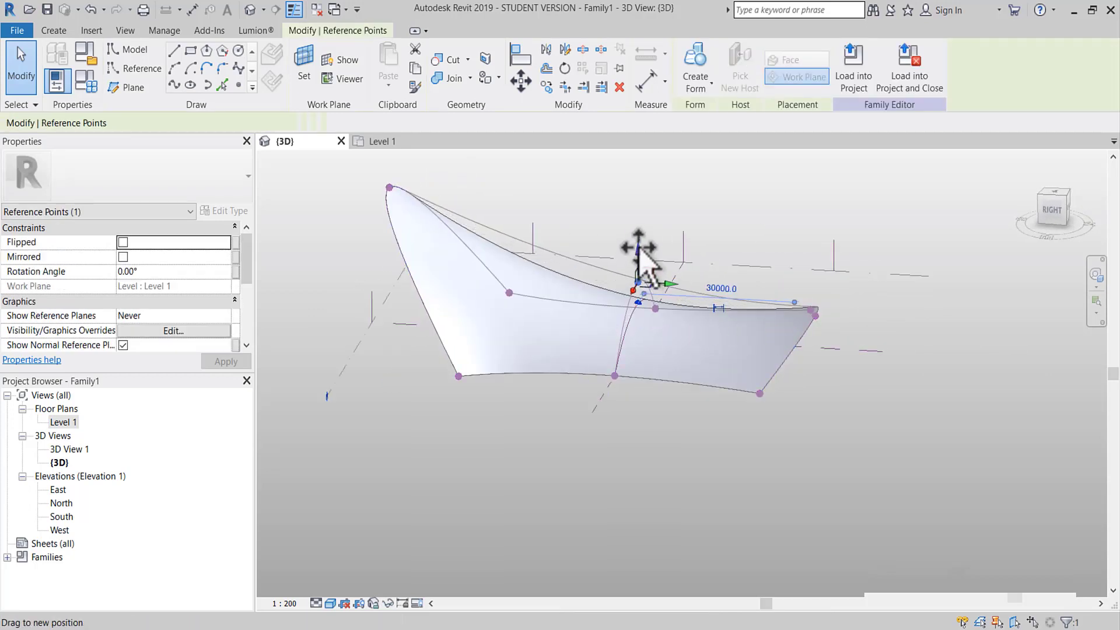
click(850, 325)
mouse_move(850, 325)
shift+middle_down()
mouse_move(913, 338)
mouse_move(831, 318)
mouse_move(809, 325)
shift+middle_up()
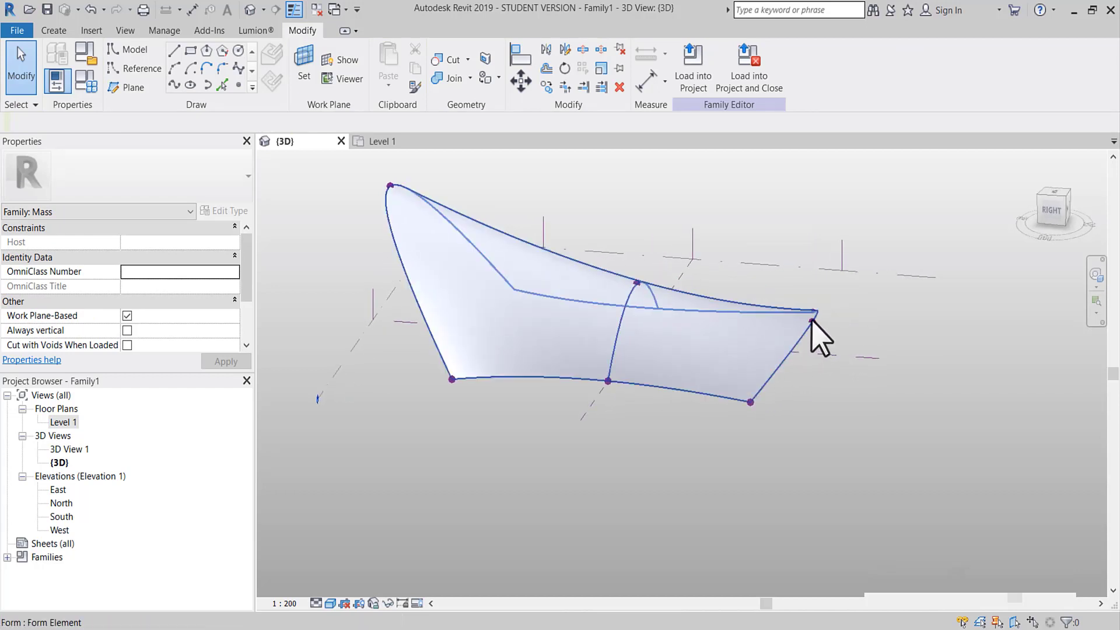
key(Tab)
click(813, 322)
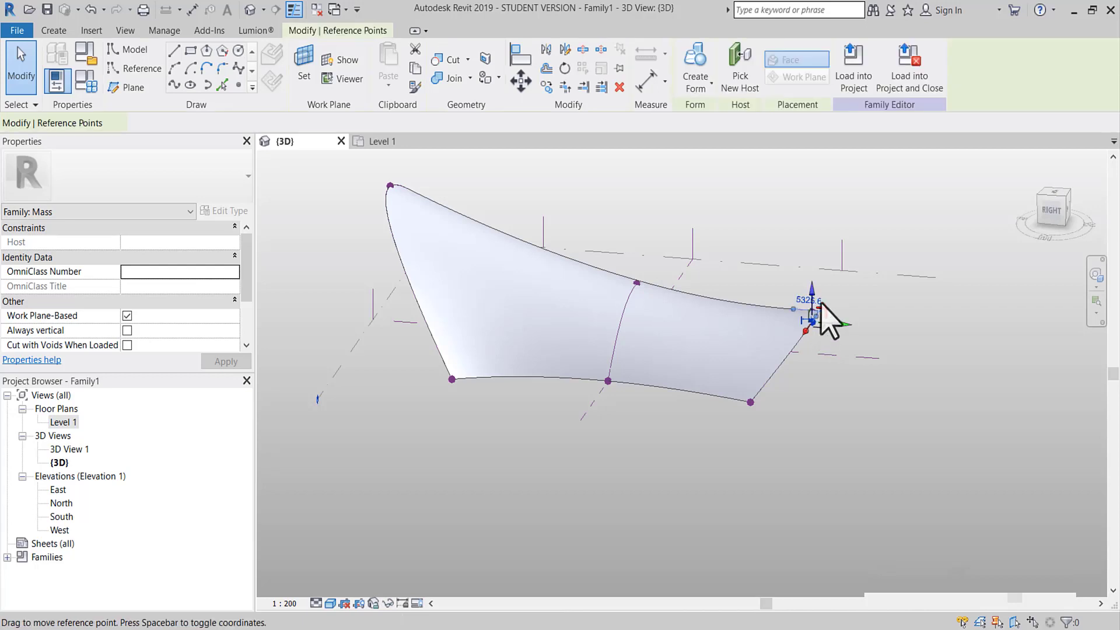
mouse_move(812, 294)
mouse_down()
mouse_move(810, 276)
mouse_move(870, 303)
mouse_up()
click(461, 169)
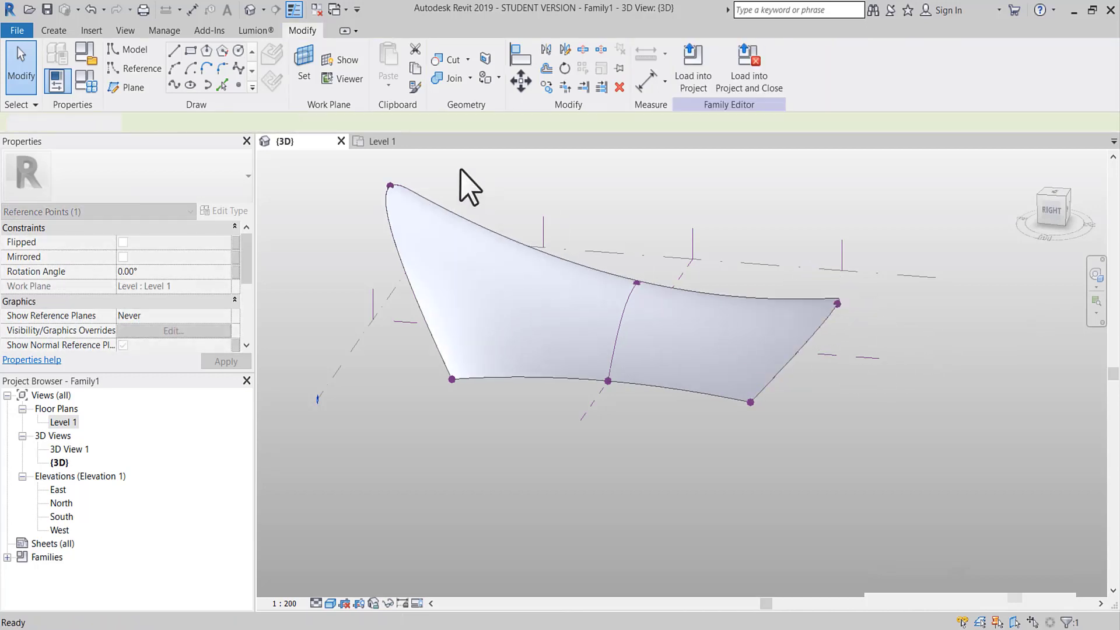
- In the Level 1 plan, pull the left middle reference point inward toward the centre
click(379, 142)
scroll(472, 335, up, 1)
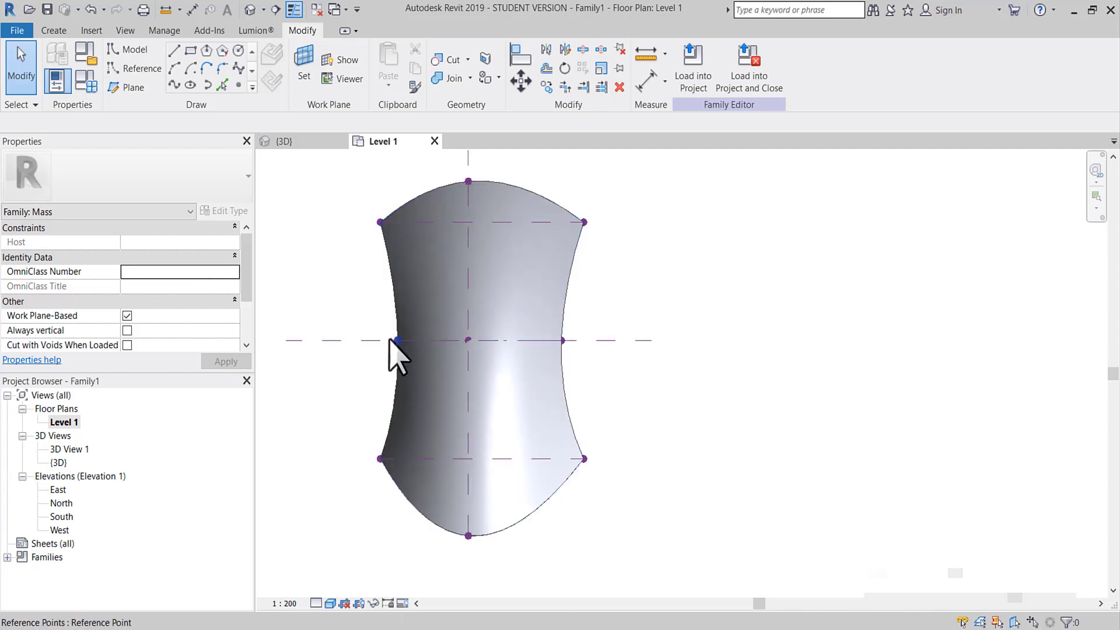
click(416, 352)
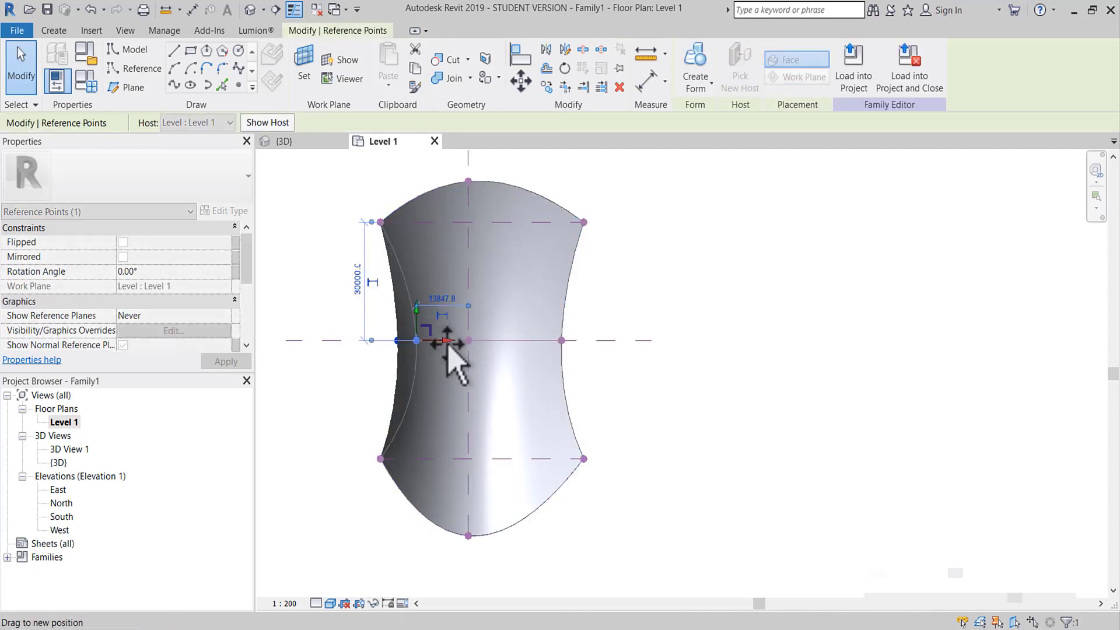
drag(441, 344, 459, 344)
click(632, 345)
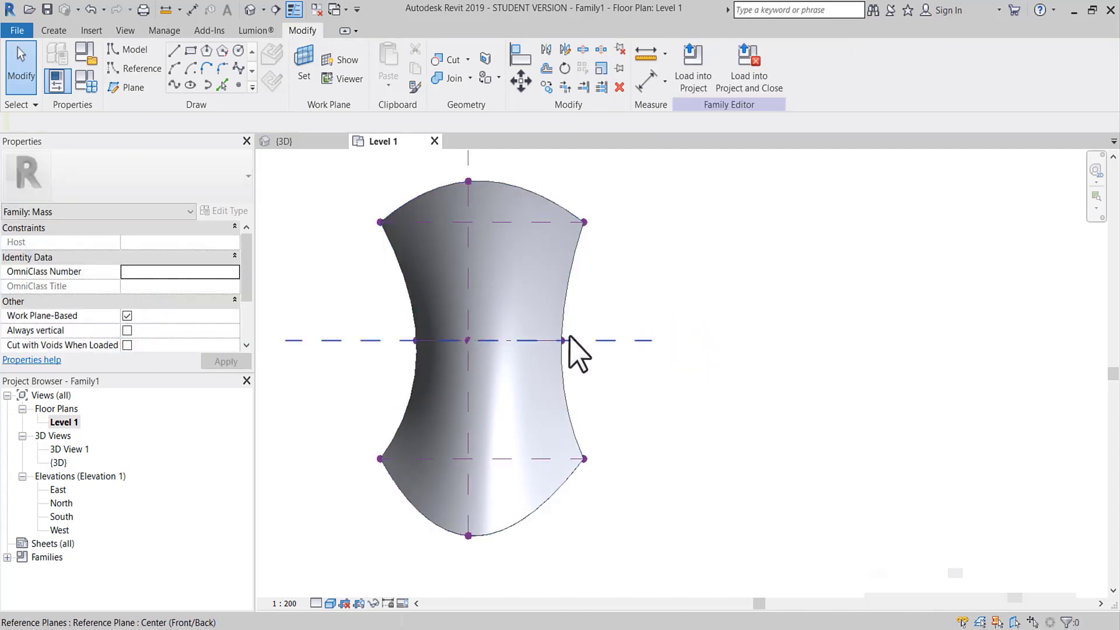
middle_drag(607, 338, 550, 358)
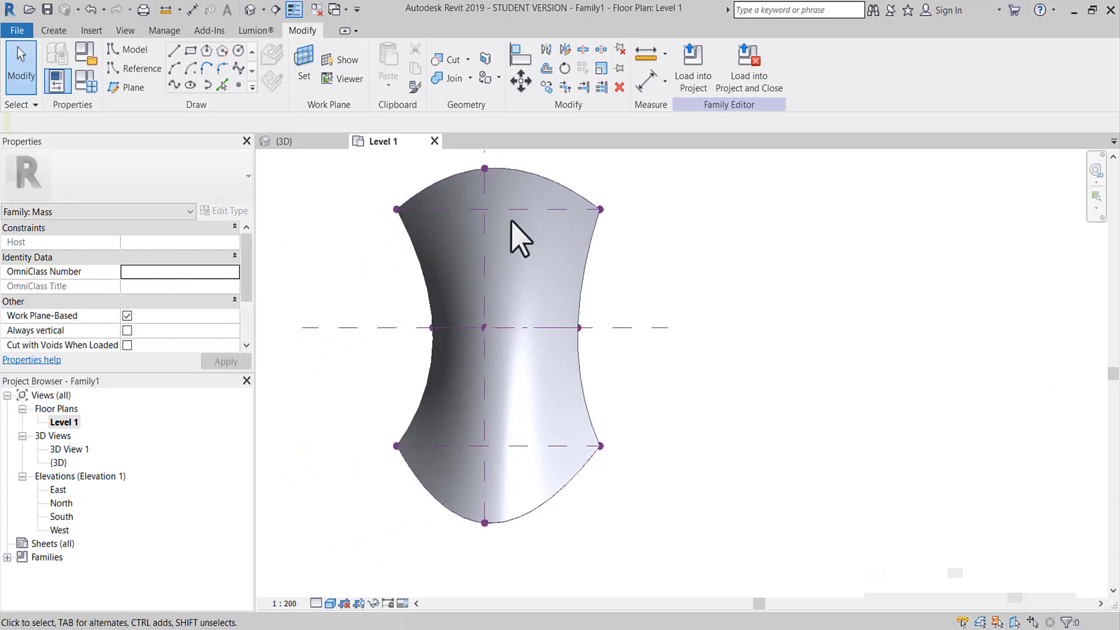
- Back in 3D, nudge the right corner point slightly upward to finish the saddle shape
click(306, 144)
mouse_move(405, 243)
shift+middle_down()
mouse_move(457, 486)
mouse_move(399, 391)
shift+middle_up()
drag(463, 431, 444, 418)
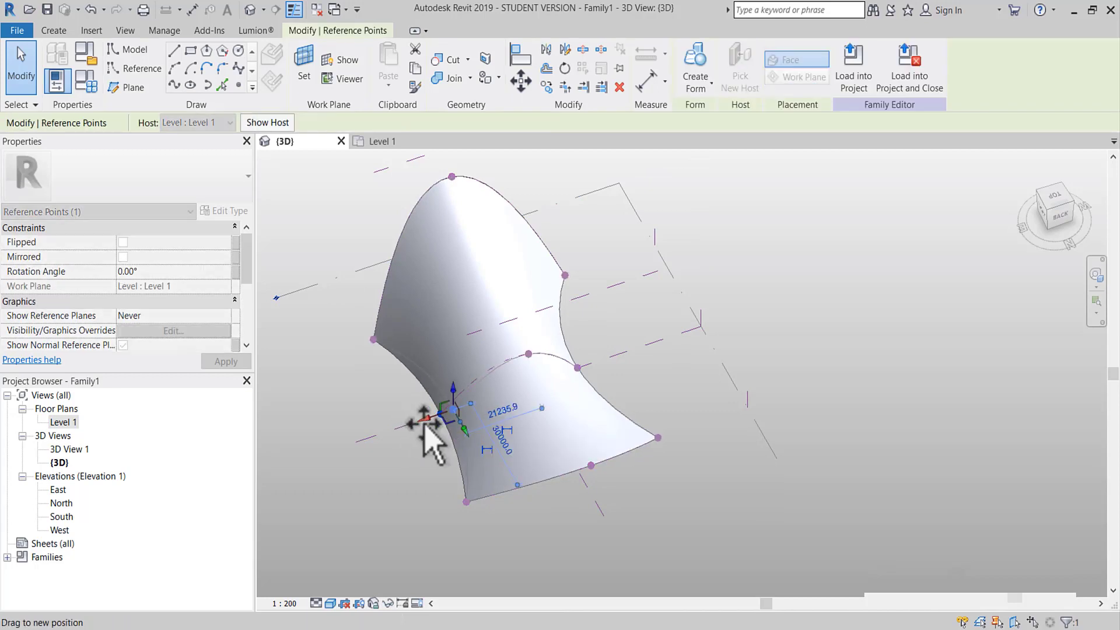
key(Escape)
mouse_move(438, 462)
shift+middle_down()
mouse_move(587, 382)
mouse_move(666, 239)
mouse_move(712, 292)
mouse_move(726, 337)
shift+middle_up()
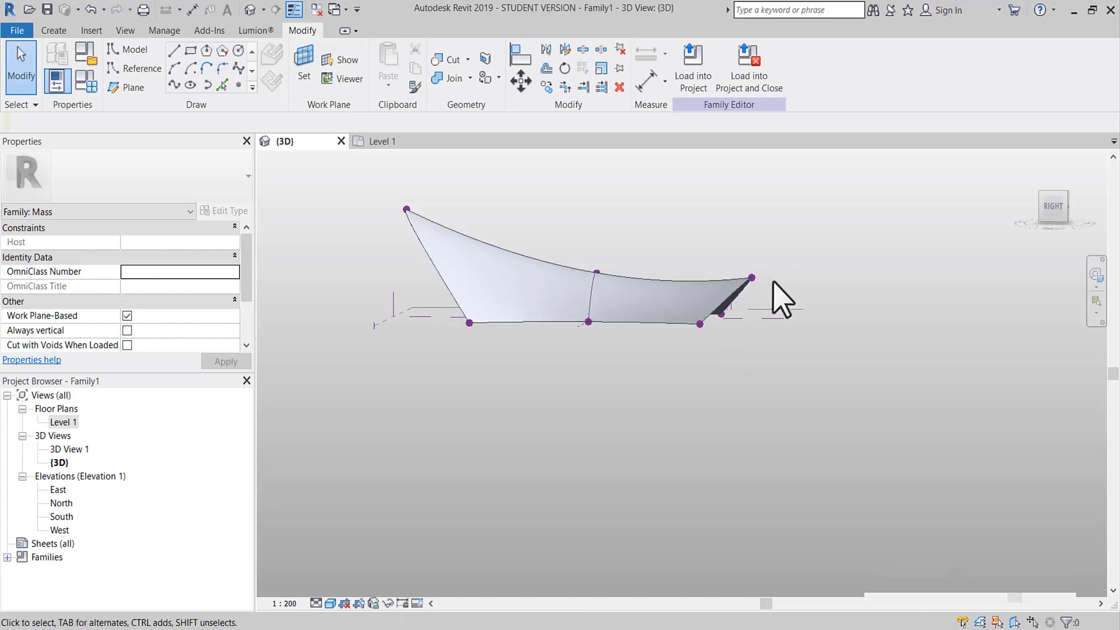
scroll(752, 279, up, 2)
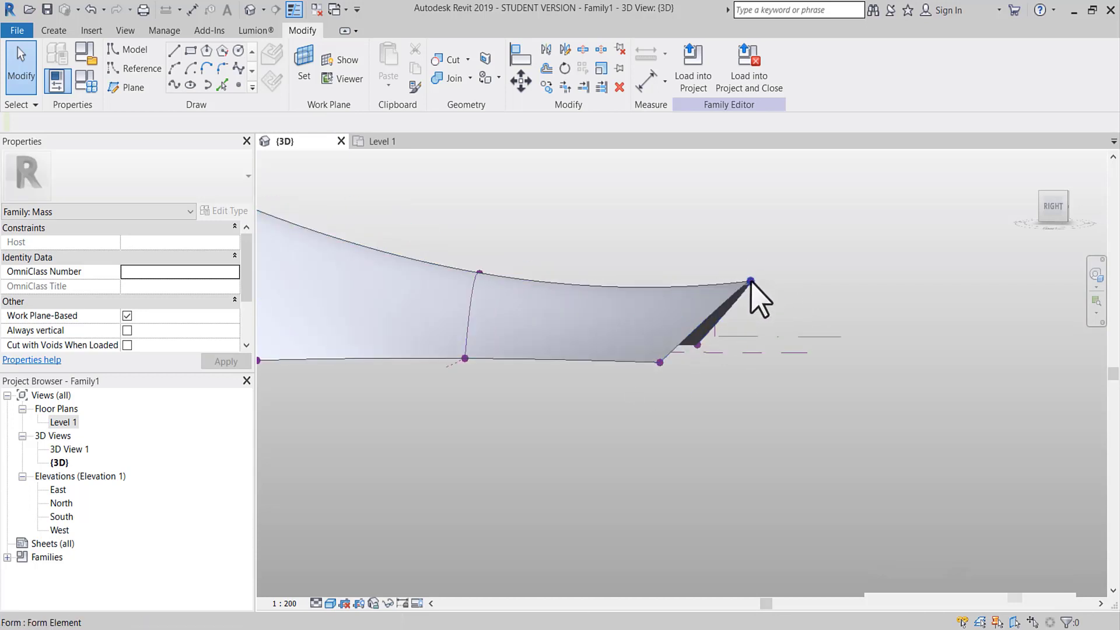
click(751, 282)
drag(751, 282, 758, 254)
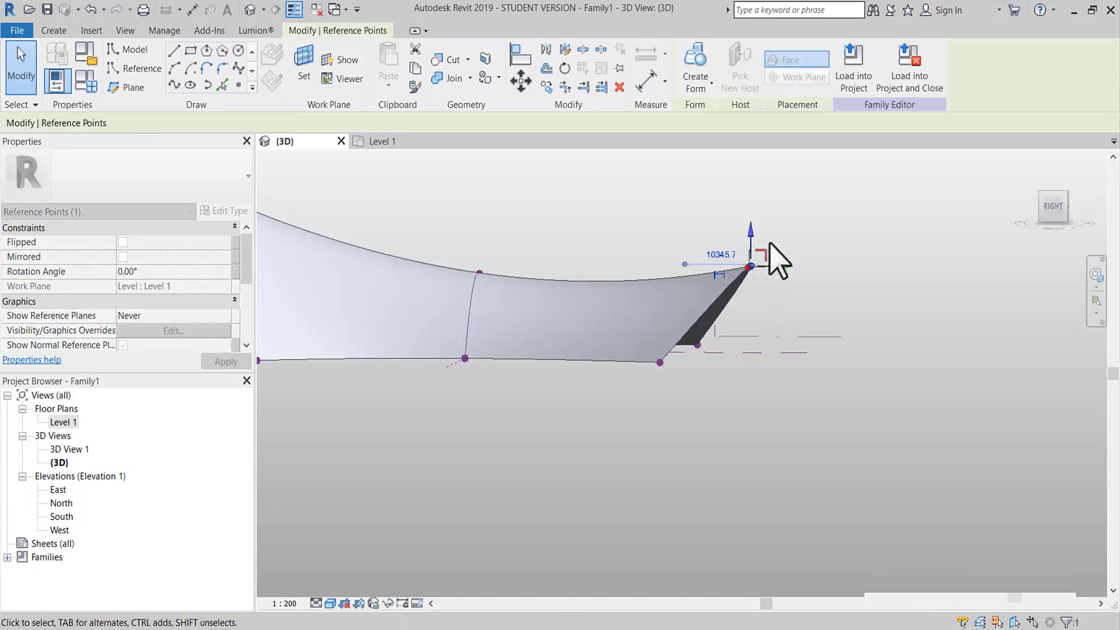
scroll(770, 255, down, 2)
key(Escape)
mouse_move(662, 272)
shift+middle_down()
mouse_move(700, 384)
mouse_move(560, 345)
shift+middle_up()
- Divide the form's surface and apply the Rectangle pattern
click(697, 335)
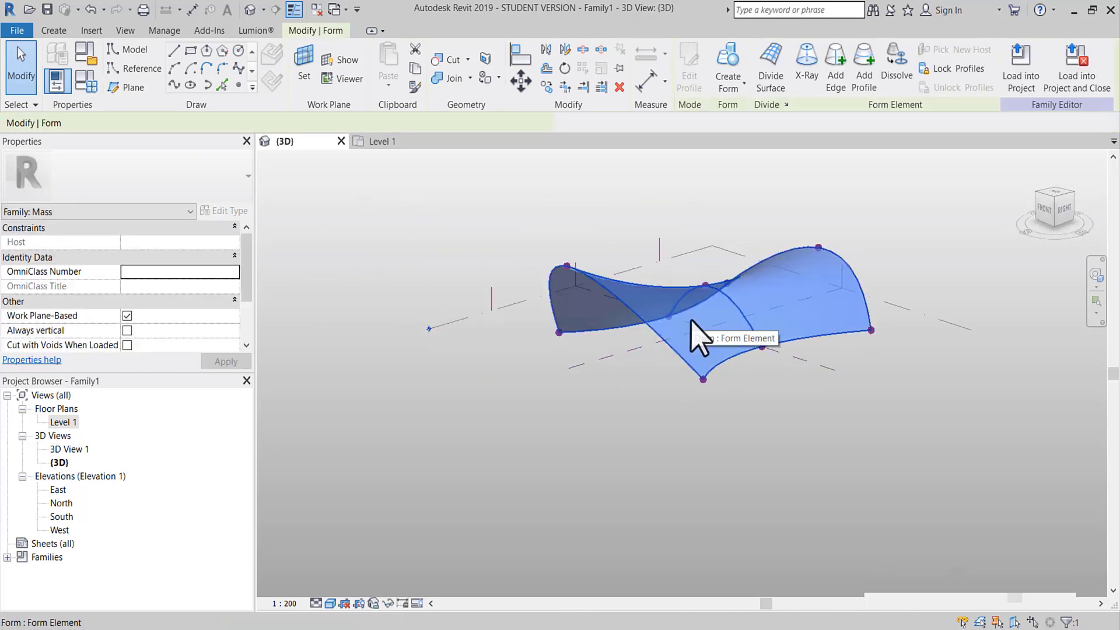
click(770, 87)
middle_drag(497, 258, 507, 259)
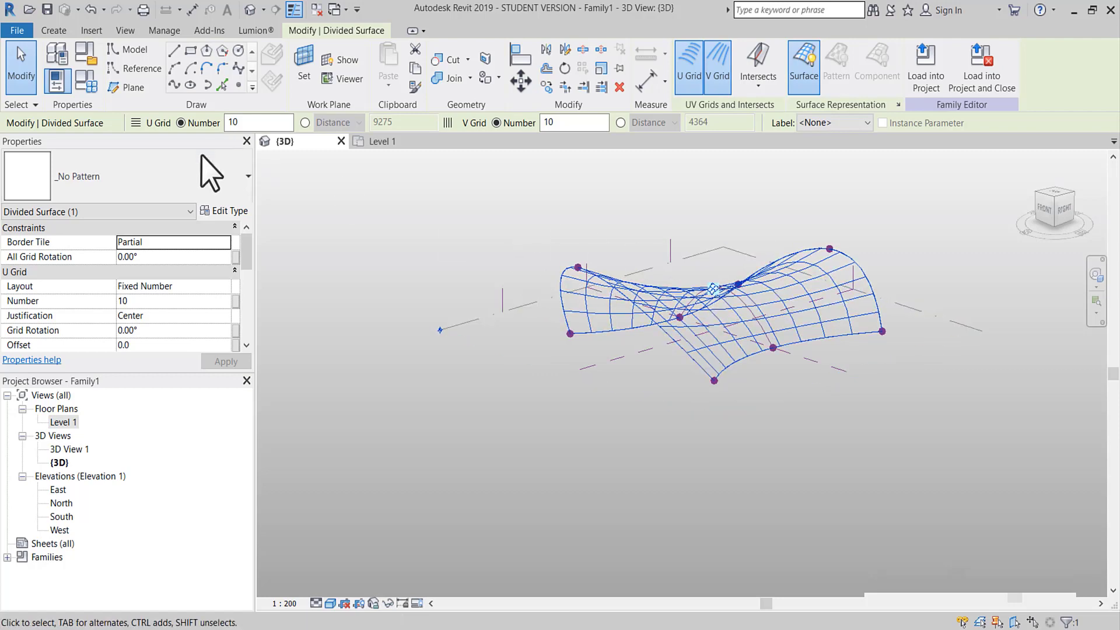
click(184, 181)
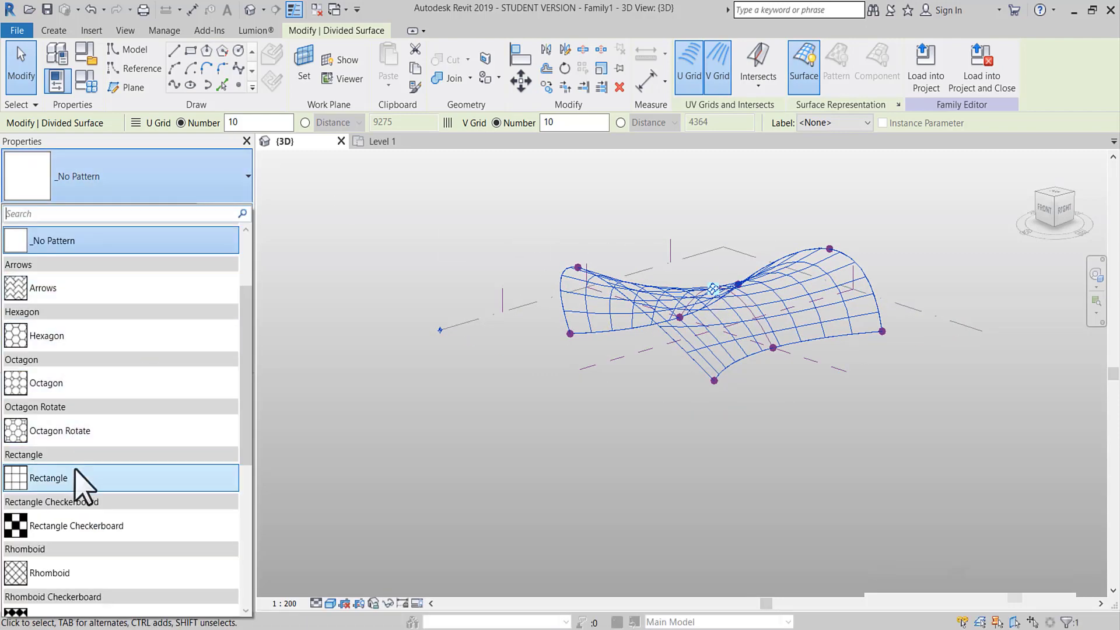
mouse_move(122, 478)
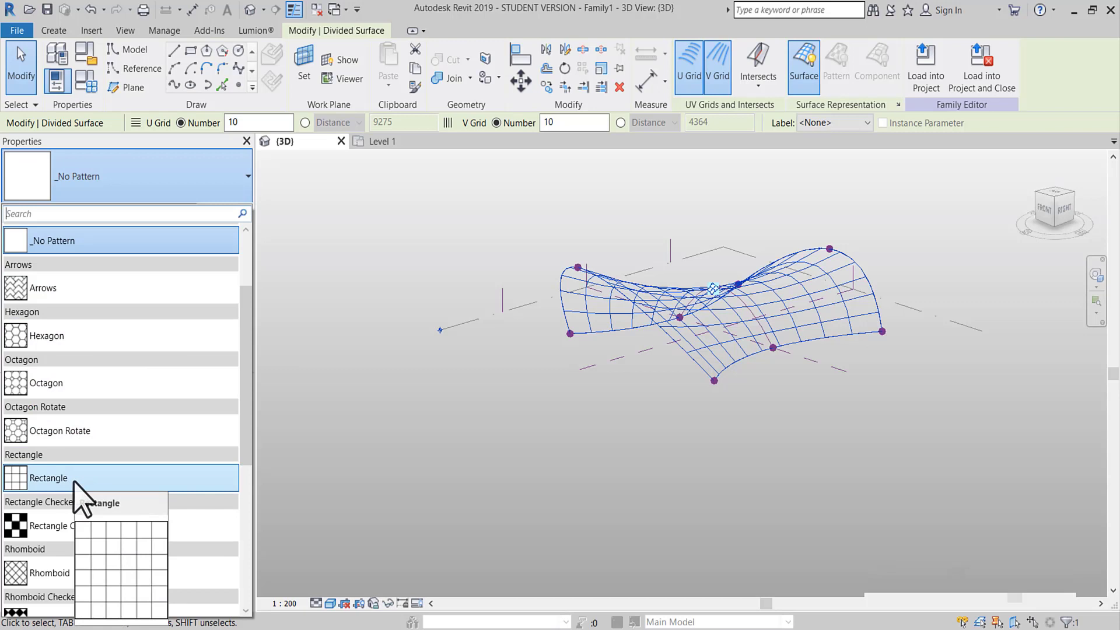
click(74, 482)
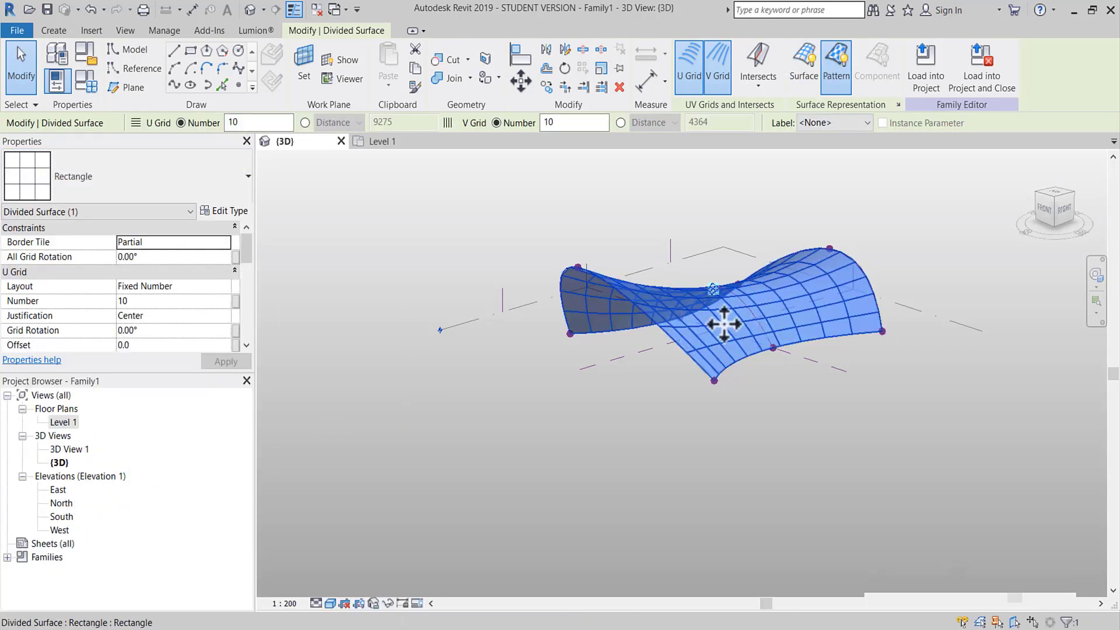
- Set both U and V grid layouts to Fixed Distance 5000
click(224, 286)
click(216, 313)
click(153, 301)
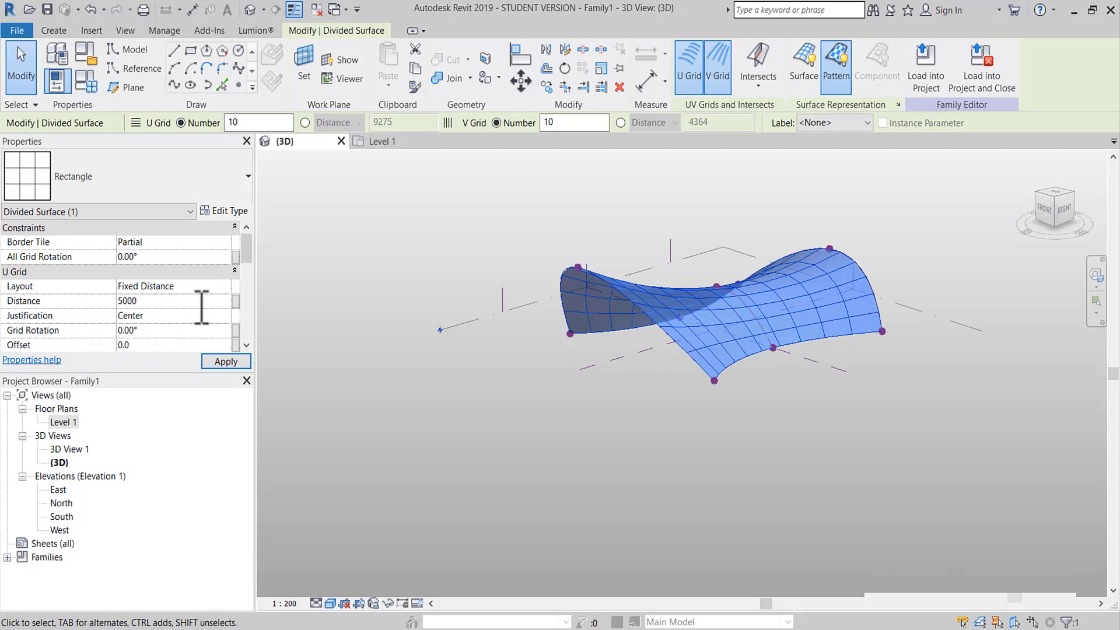
scroll(202, 308, down, 2)
scroll(196, 315, down, 2)
scroll(204, 324, down, 2)
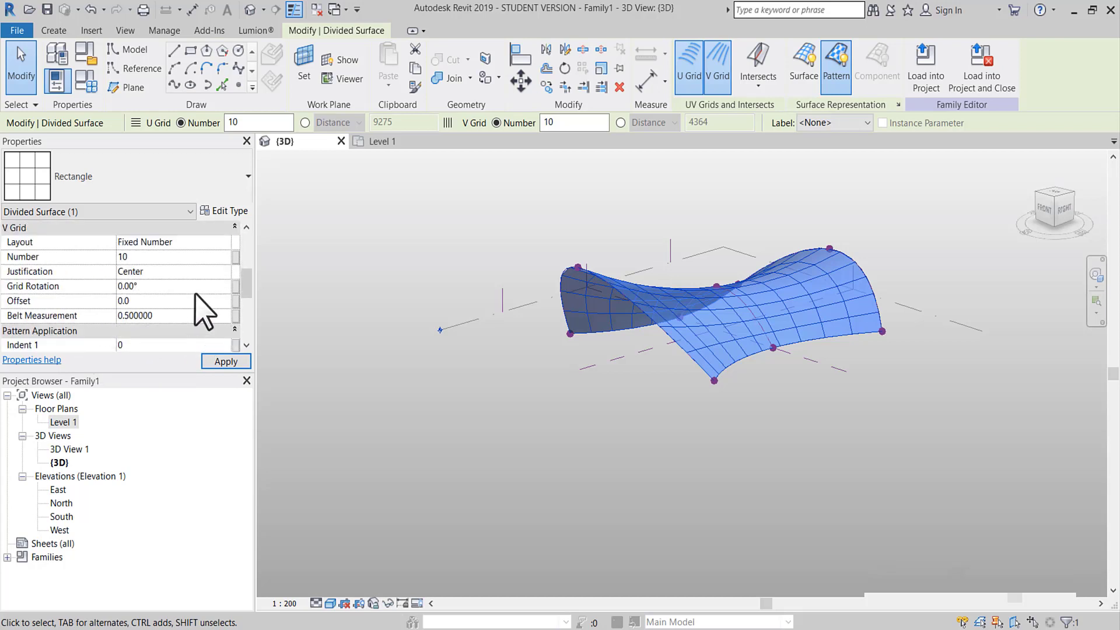
click(227, 241)
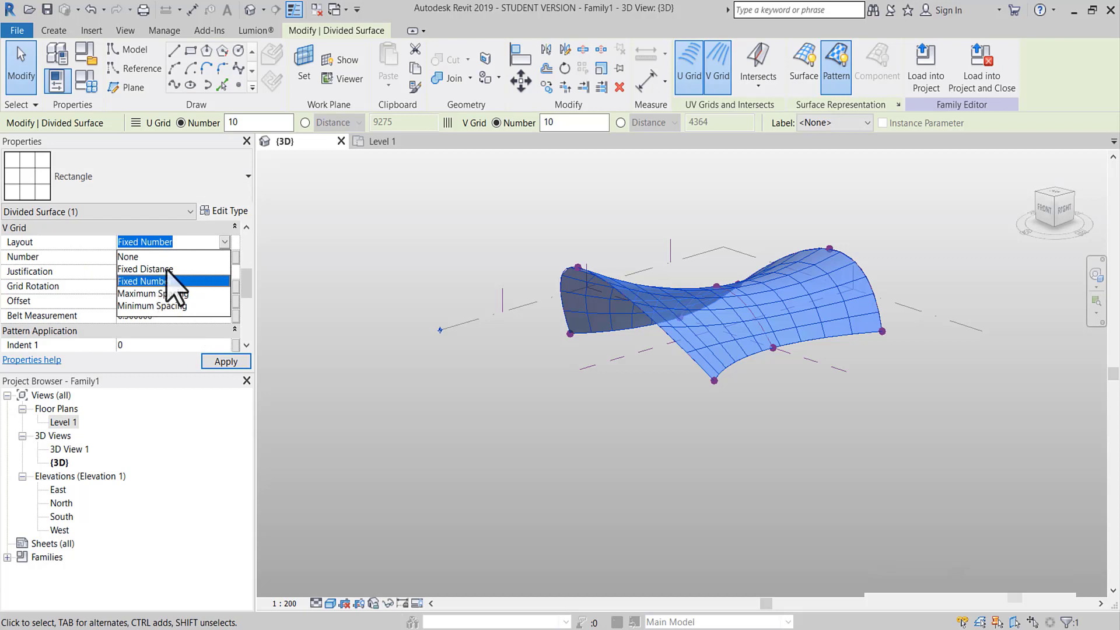
click(171, 269)
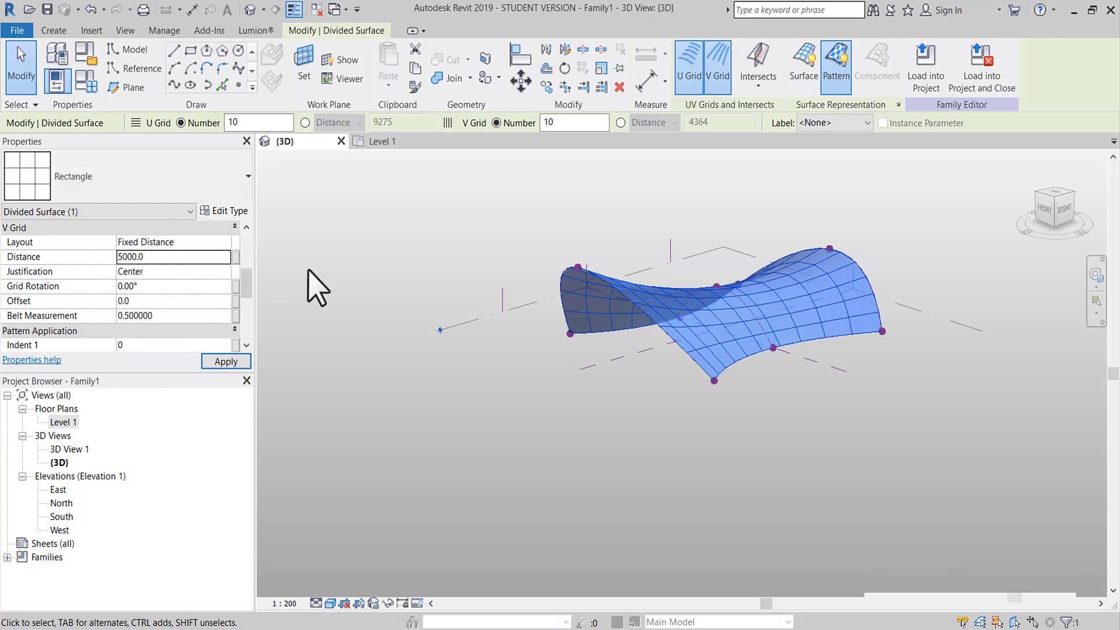
click(373, 301)
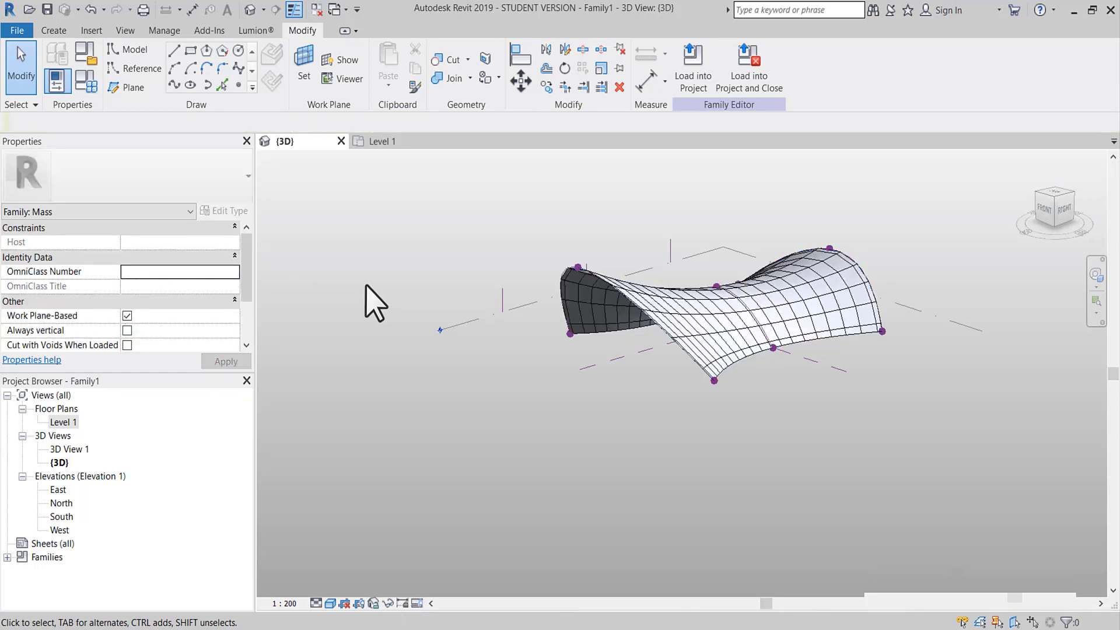
- Check the Project Units via UN, then orbit around the divided surface
key(u)
key(n)
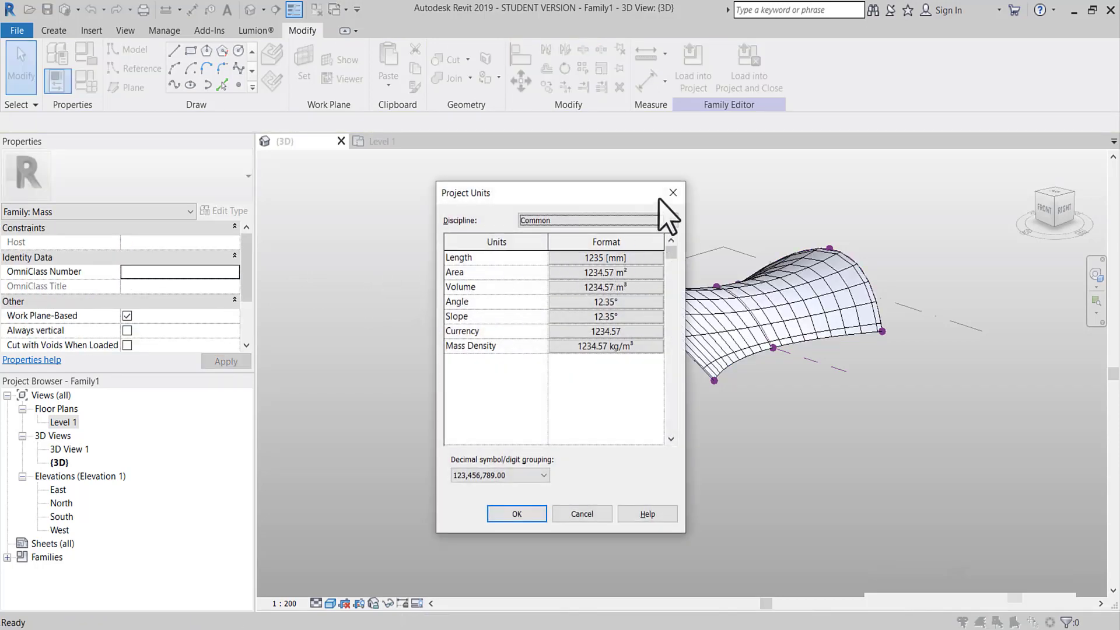
click(660, 199)
shift+middle_drag(638, 295, 608, 325)
mouse_move(525, 381)
shift+middle_down()
mouse_move(589, 388)
mouse_move(570, 391)
shift+middle_up()
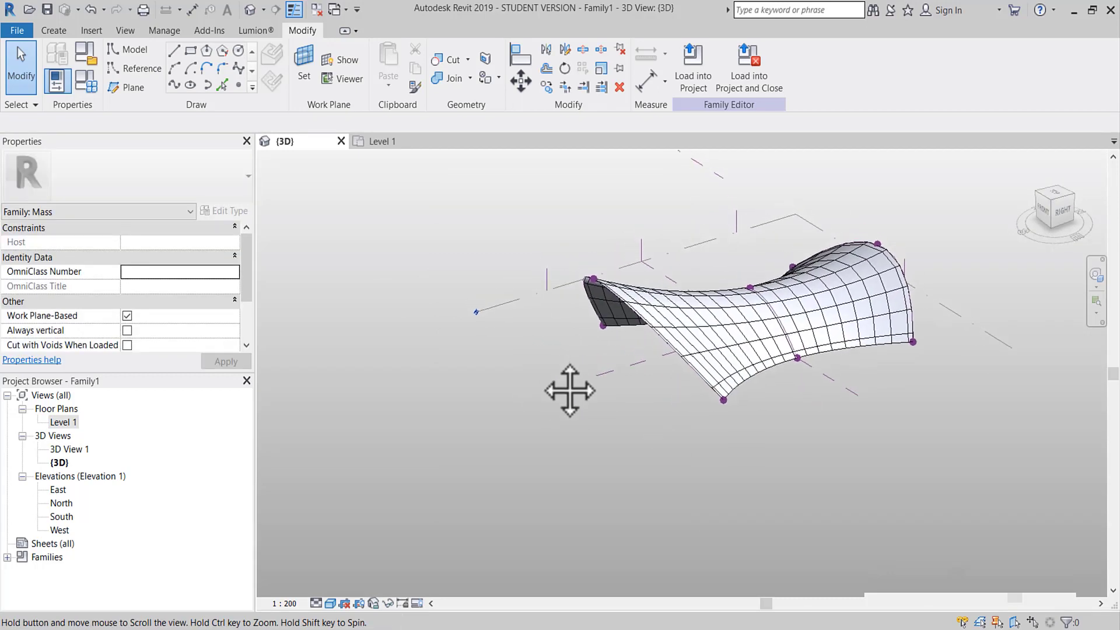
- Start a new family and pick the Metric Generic Model Pattern Based template
click(17, 32)
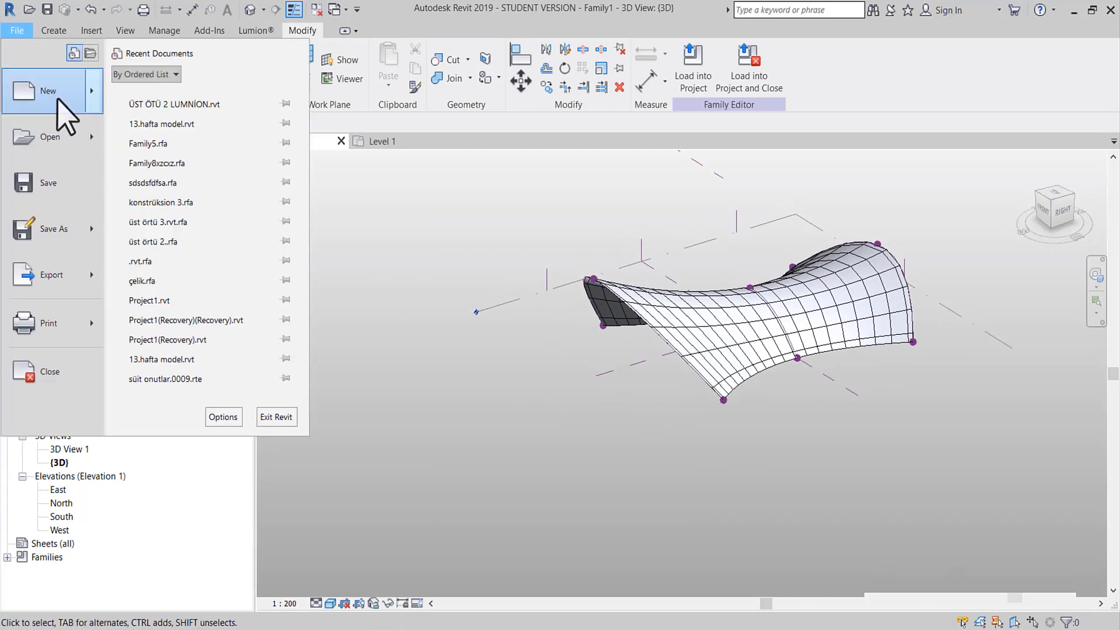
mouse_move(47, 91)
click(152, 131)
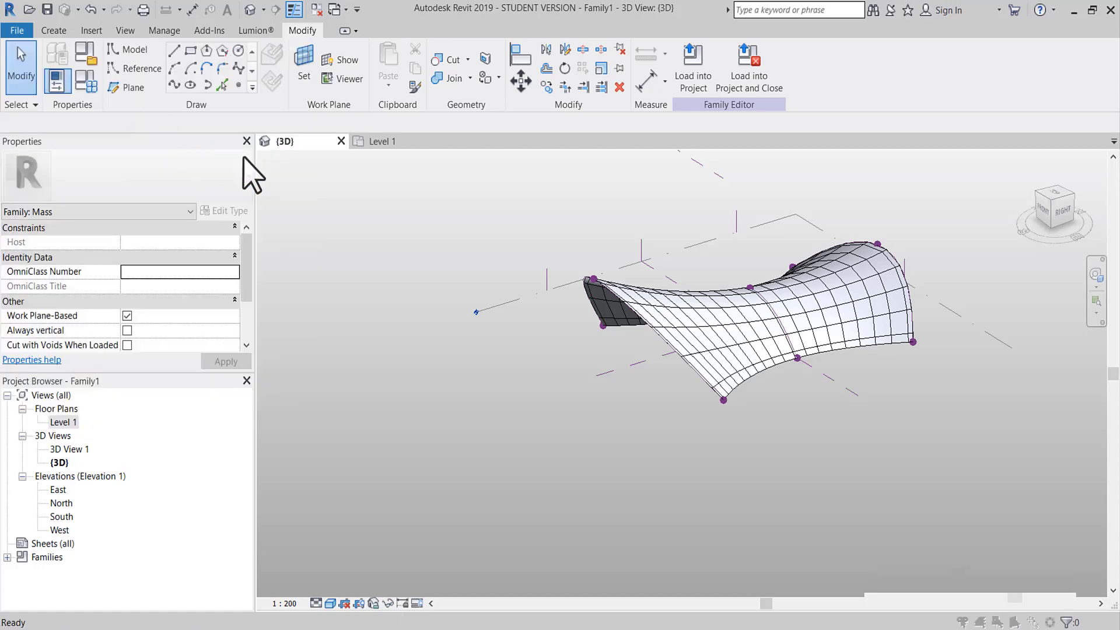
scroll(375, 341, down, 3)
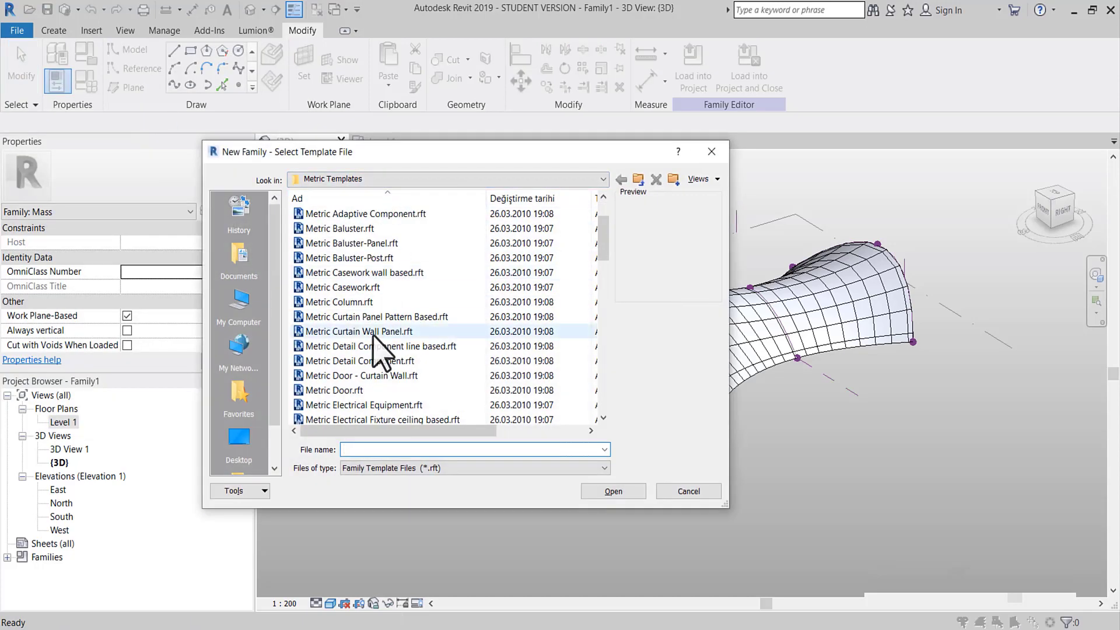
scroll(375, 344, down, 3)
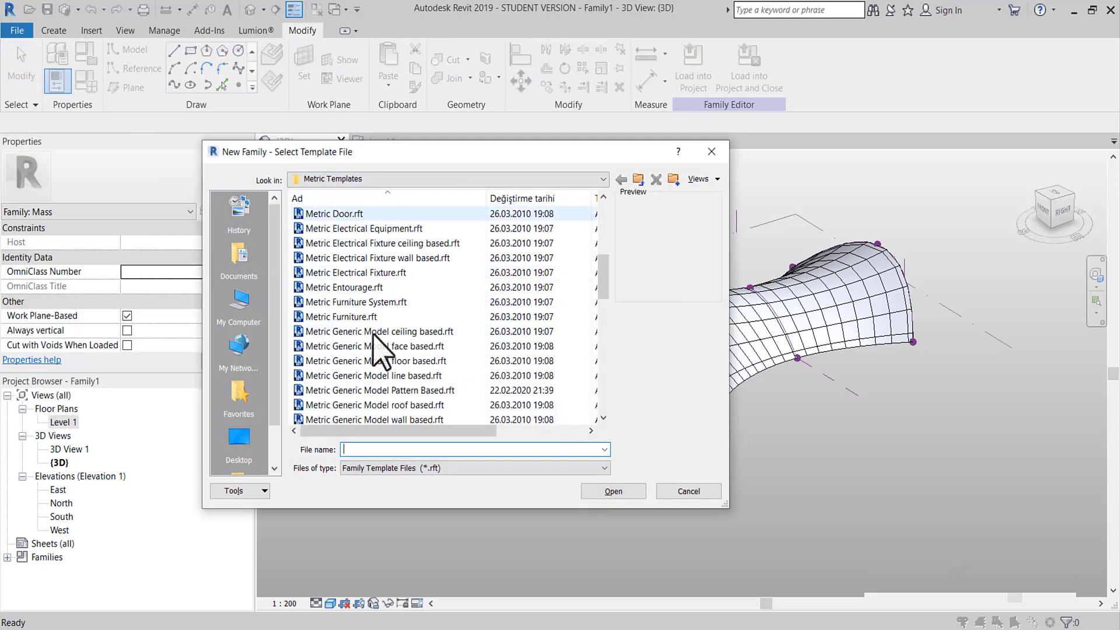
click(395, 390)
- Open the pattern-based family and inspect its Rectangle tile grid at 10' 0" spacing
click(630, 493)
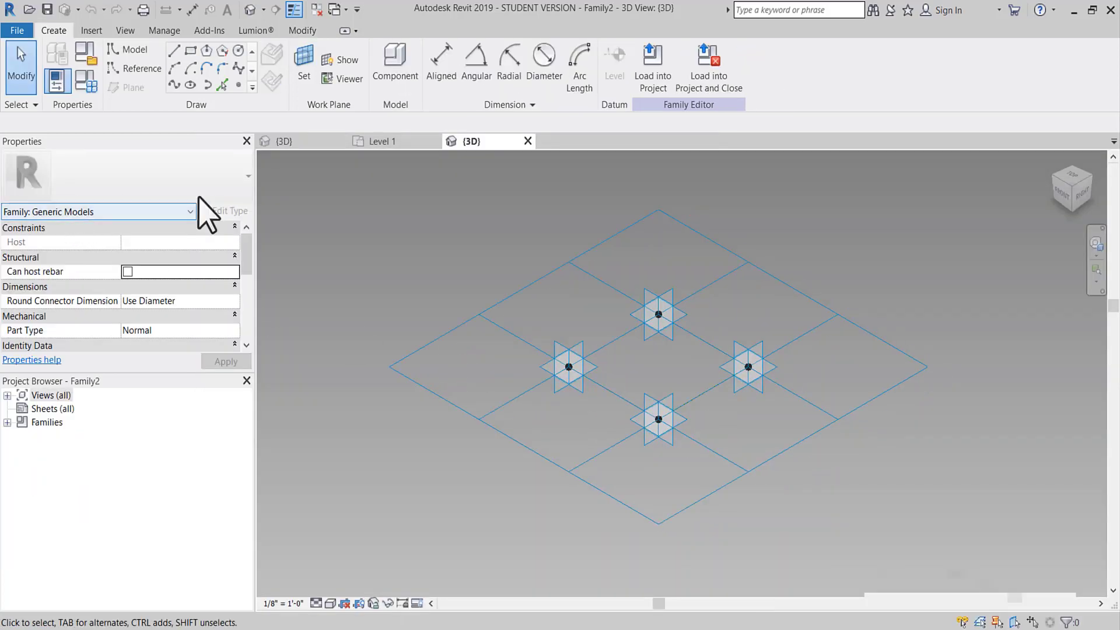
click(432, 391)
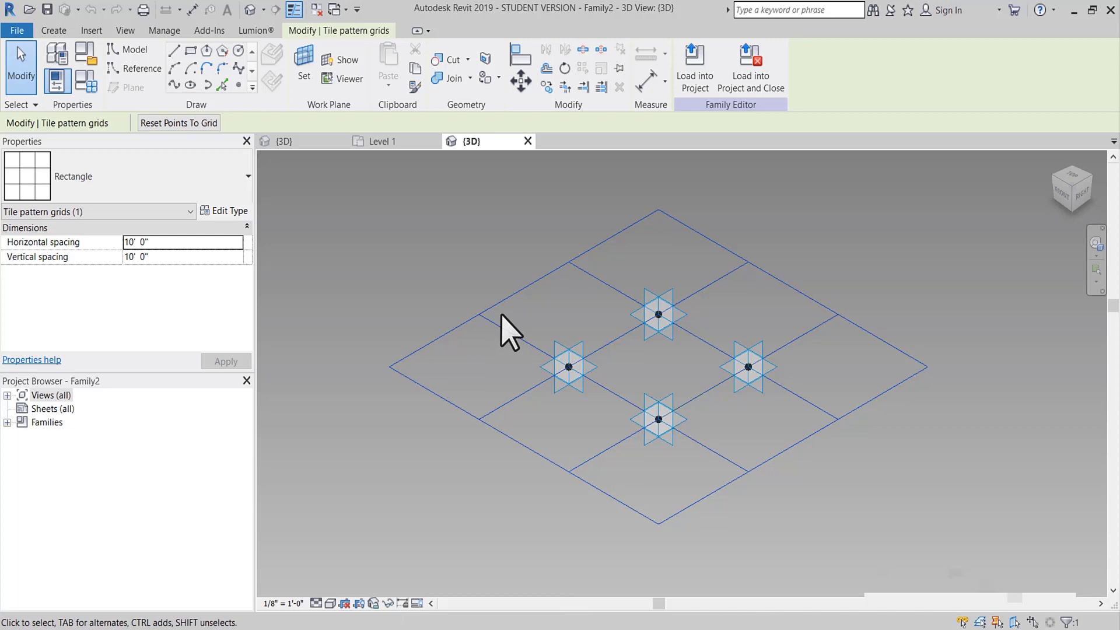
click(516, 393)
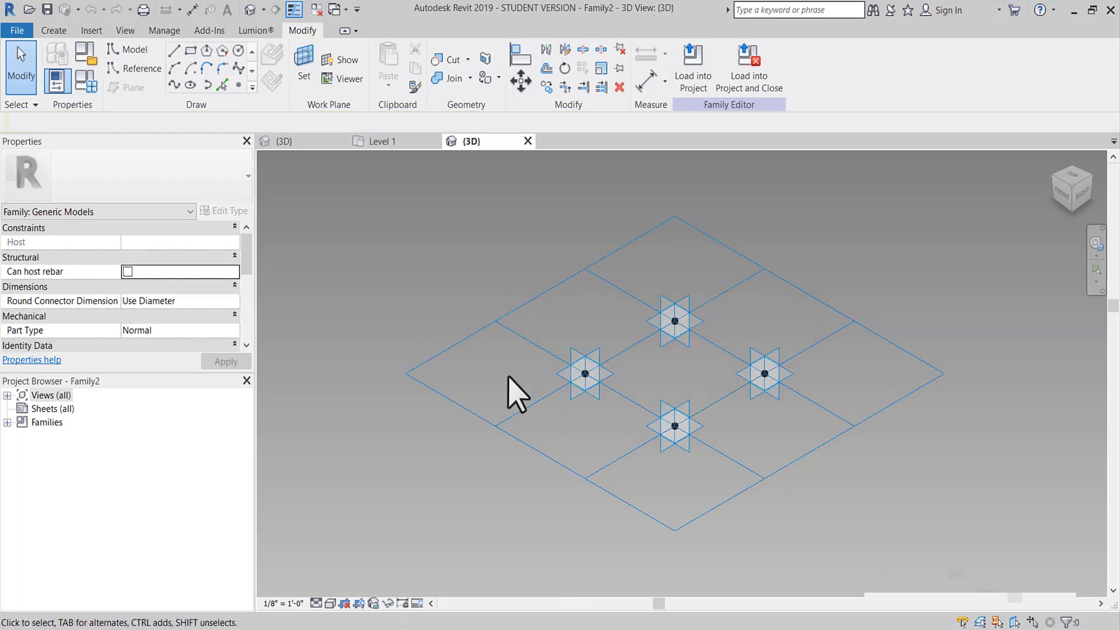
key(Tab)
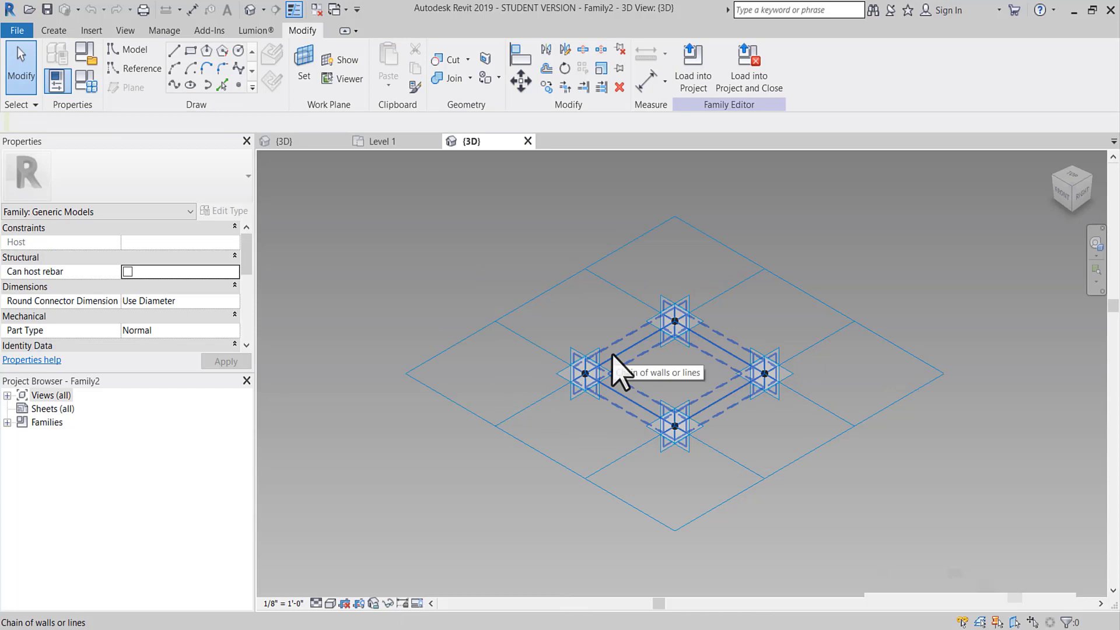
- Set the family's length units to Millimeters with the mm symbol
key(u)
key(n)
click(619, 257)
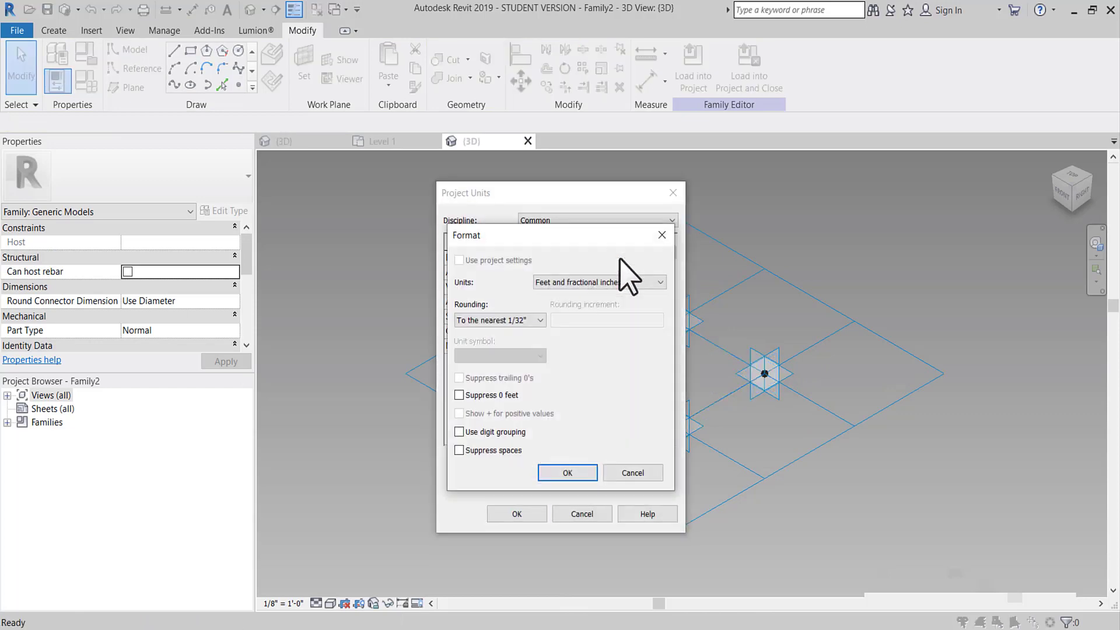
click(620, 283)
click(583, 364)
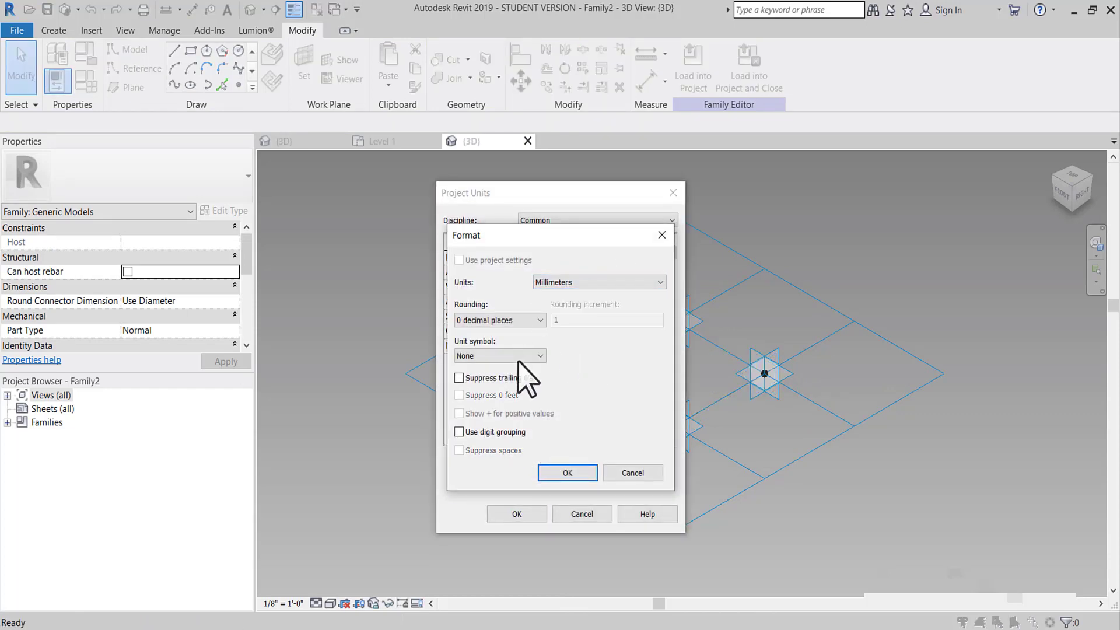
click(514, 356)
click(514, 379)
click(568, 472)
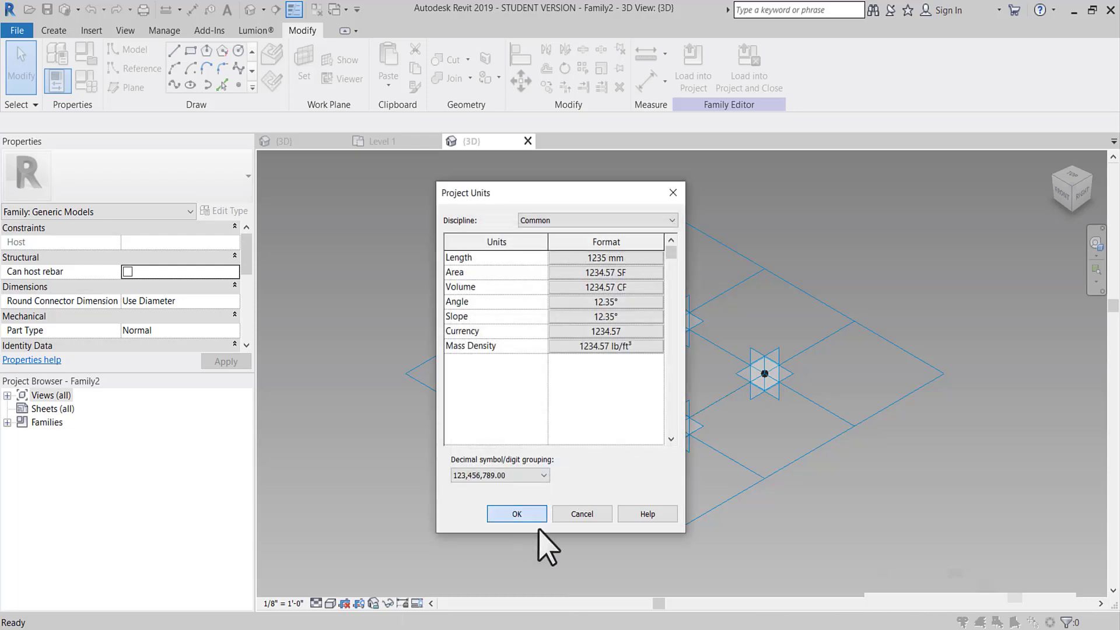
click(517, 514)
middle_drag(513, 482, 532, 380)
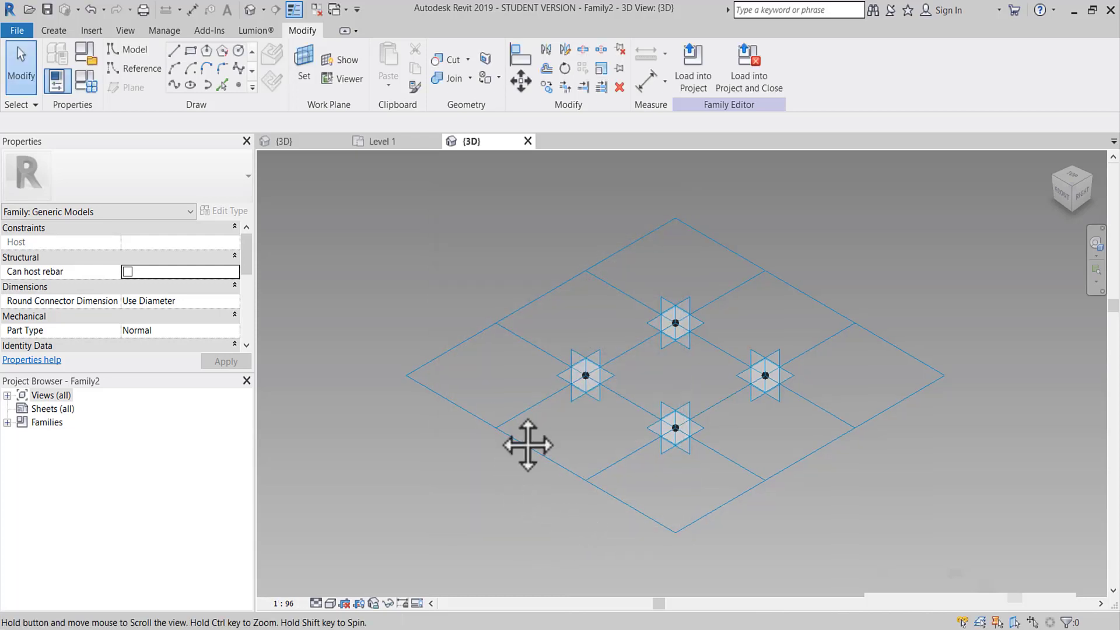
- Start placing reference points, hosting the work plane on two placement points
click(130, 49)
click(239, 85)
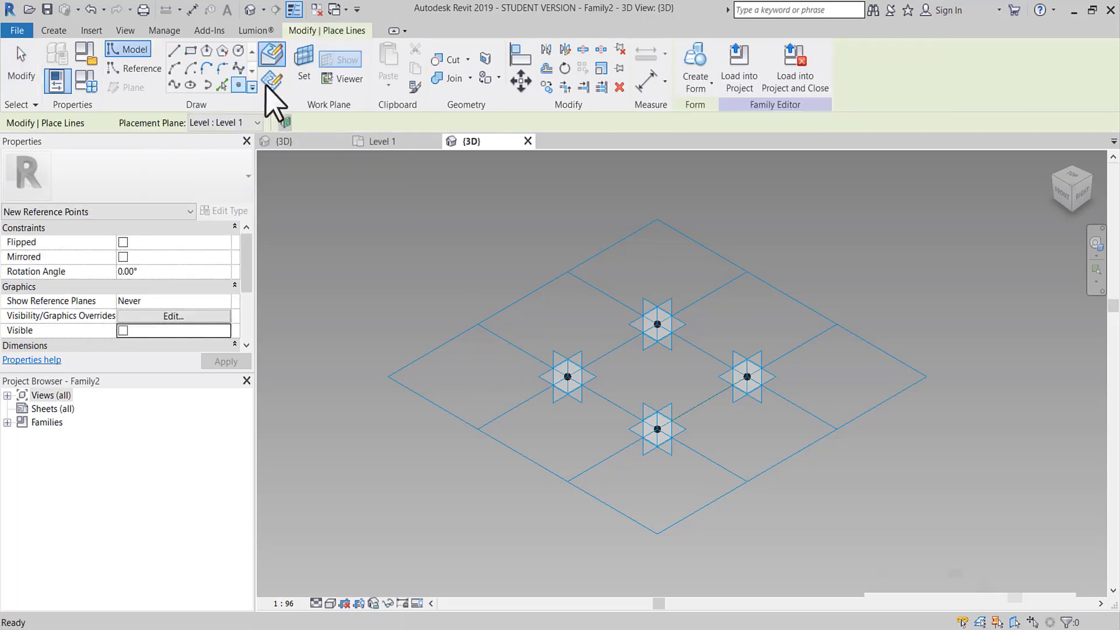
click(309, 73)
scroll(675, 320, up, 2)
click(676, 321)
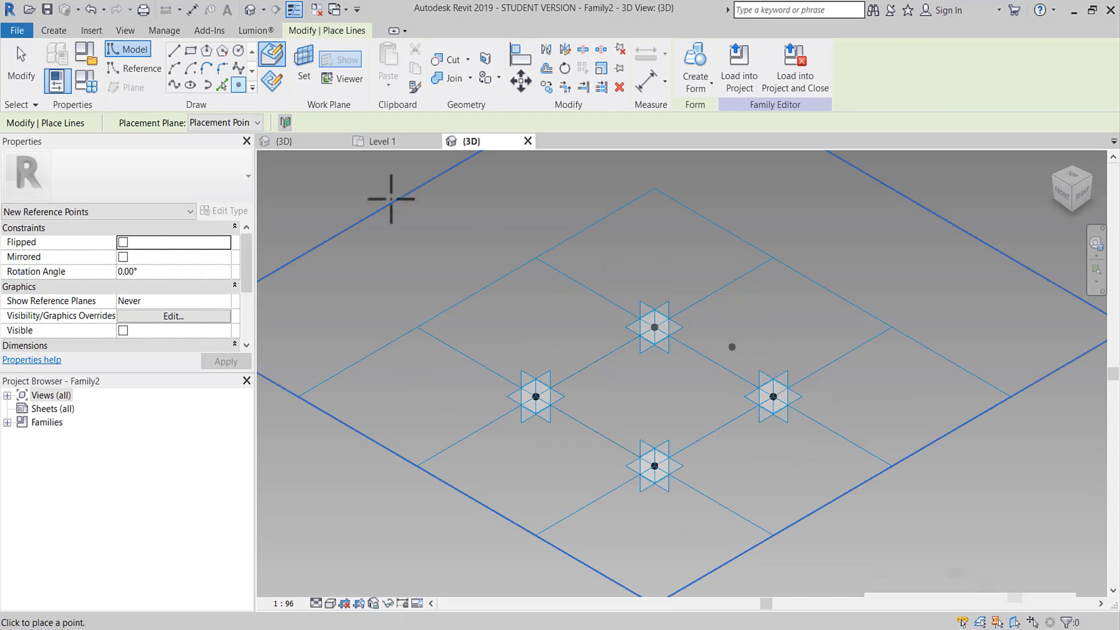
click(307, 74)
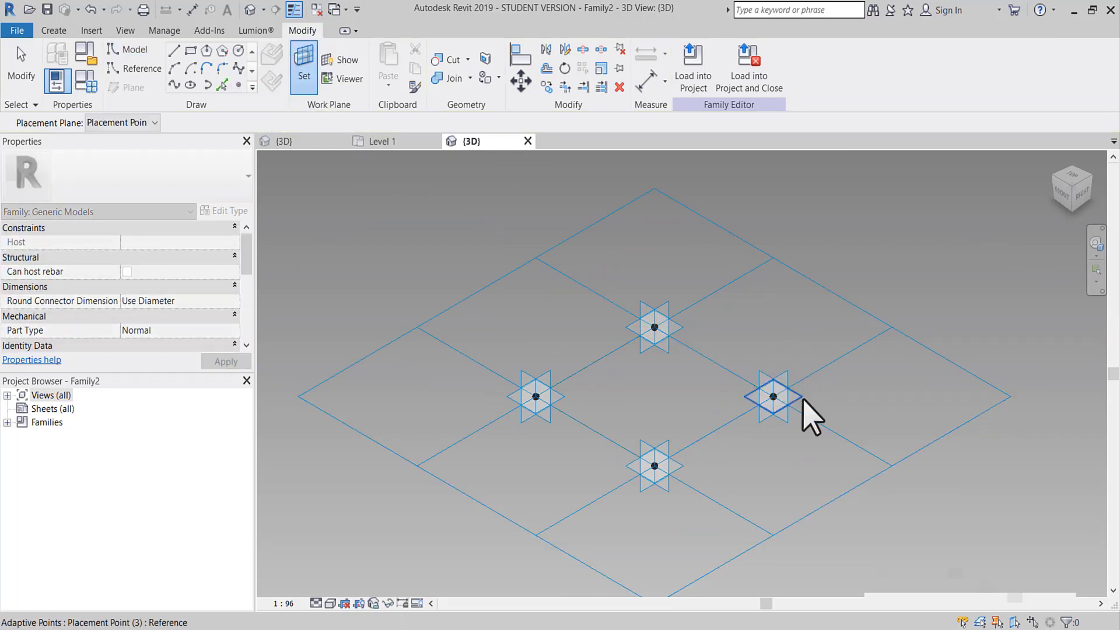
click(775, 396)
- Host the work plane on the left and lower placement points, then stop placing points
click(306, 75)
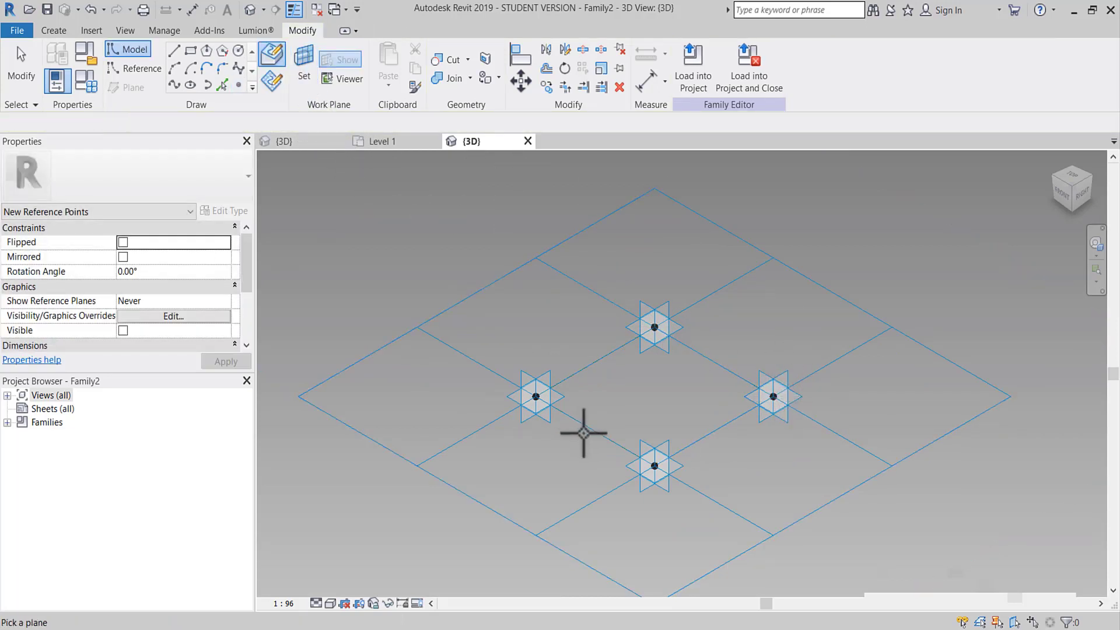
click(566, 394)
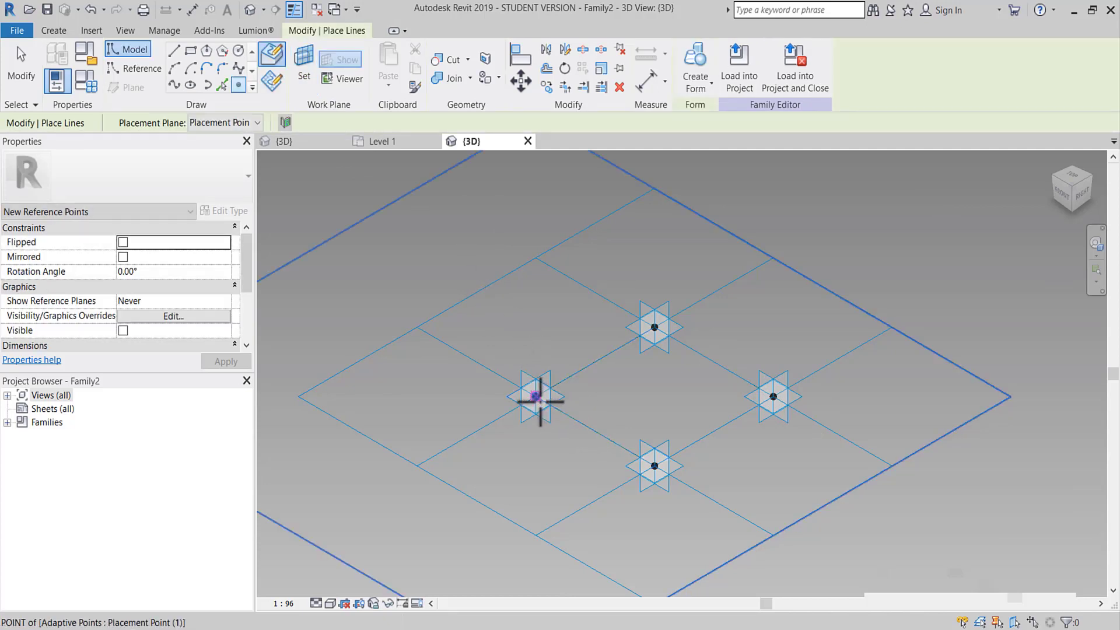
click(304, 75)
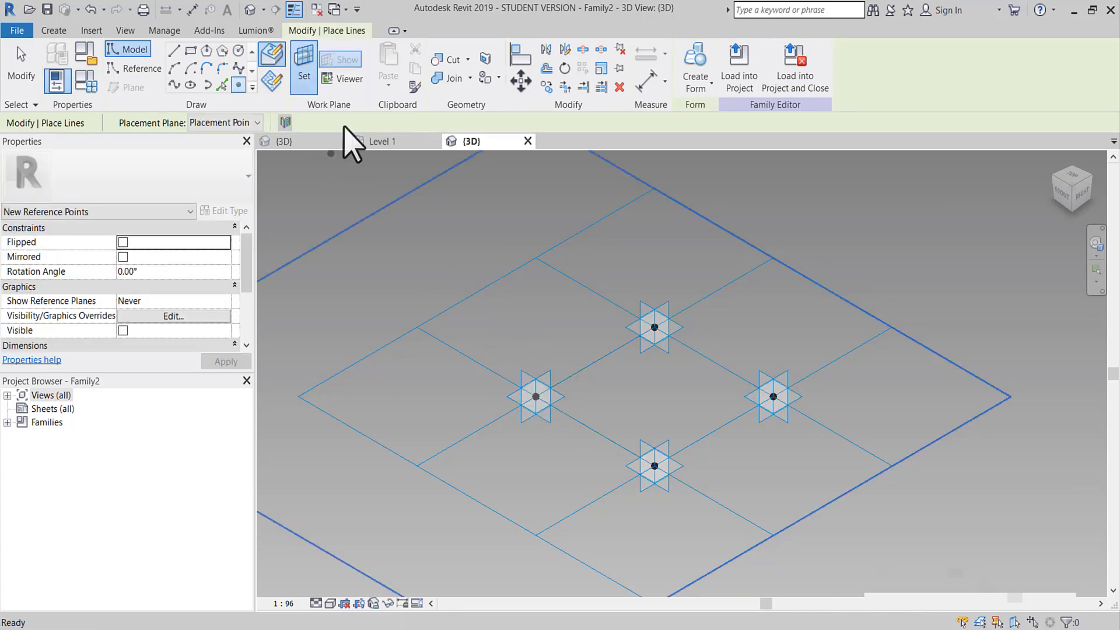
click(672, 467)
scroll(650, 446, down, 2)
scroll(651, 447, down, 1)
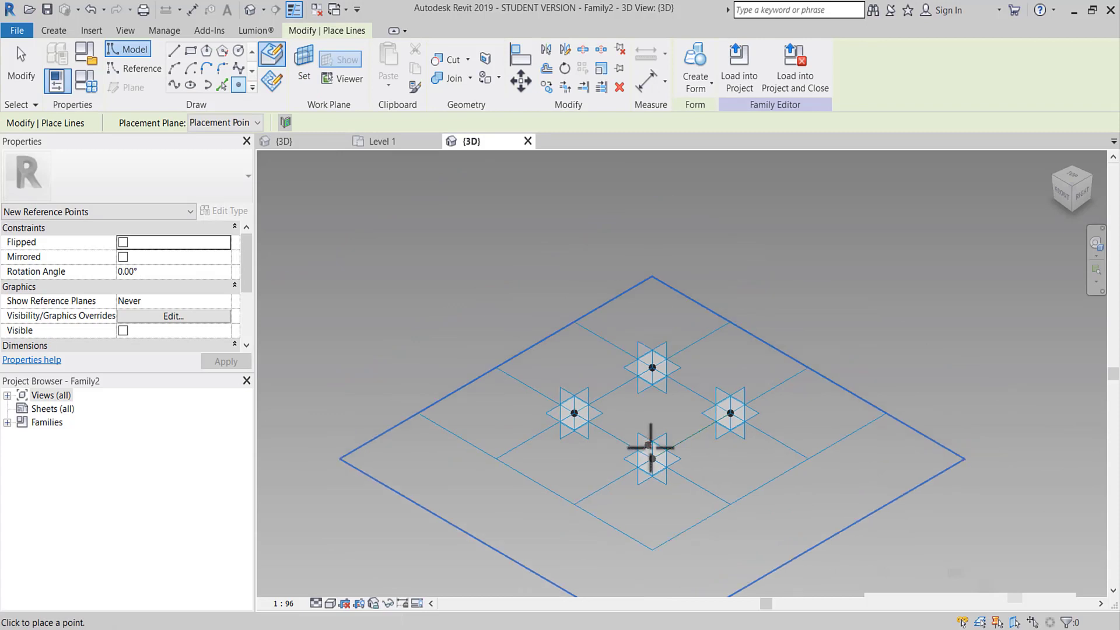
scroll(651, 447, down, 1)
key(Escape)
key(Escape)
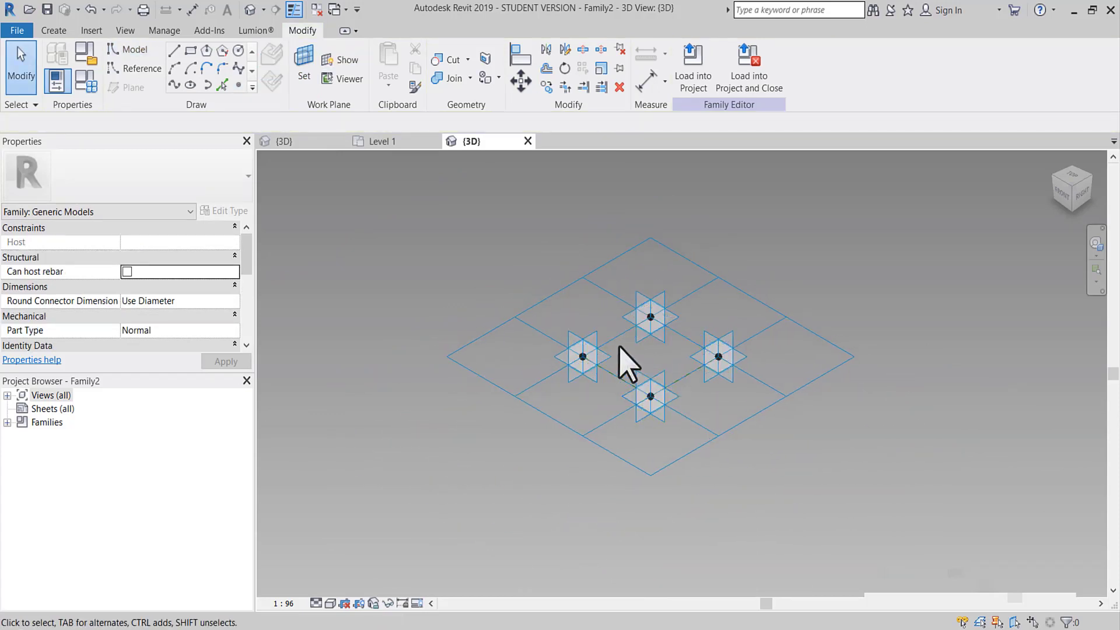
- Select everything at the four adaptive points and filter it down to reference points only
mouse_move(490, 274)
mouse_down()
mouse_move(822, 483)
mouse_move(826, 520)
mouse_up()
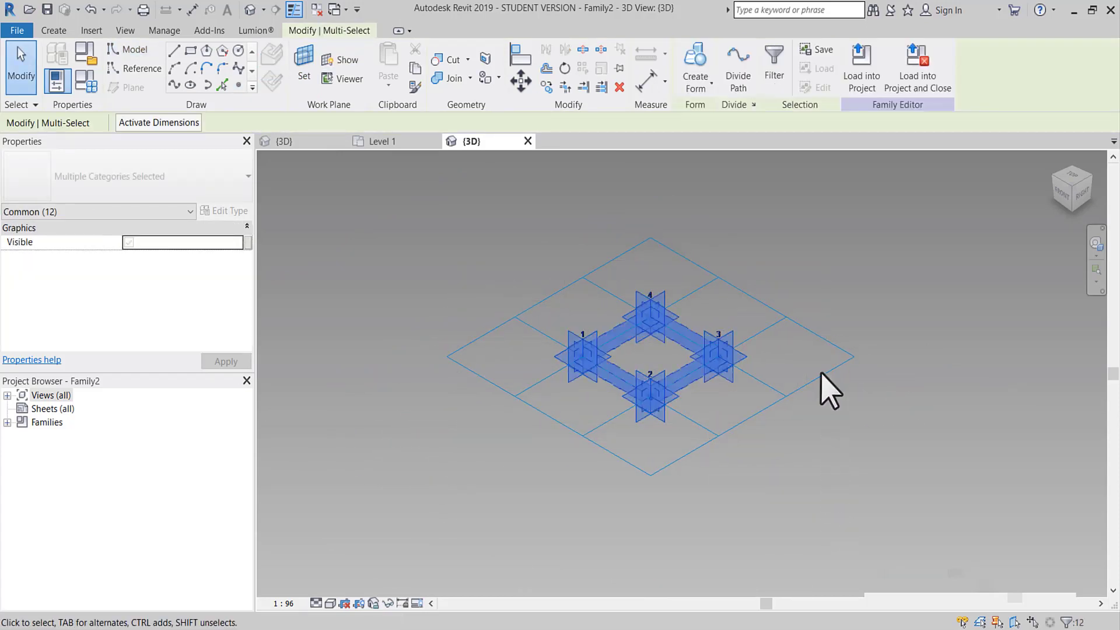
click(774, 72)
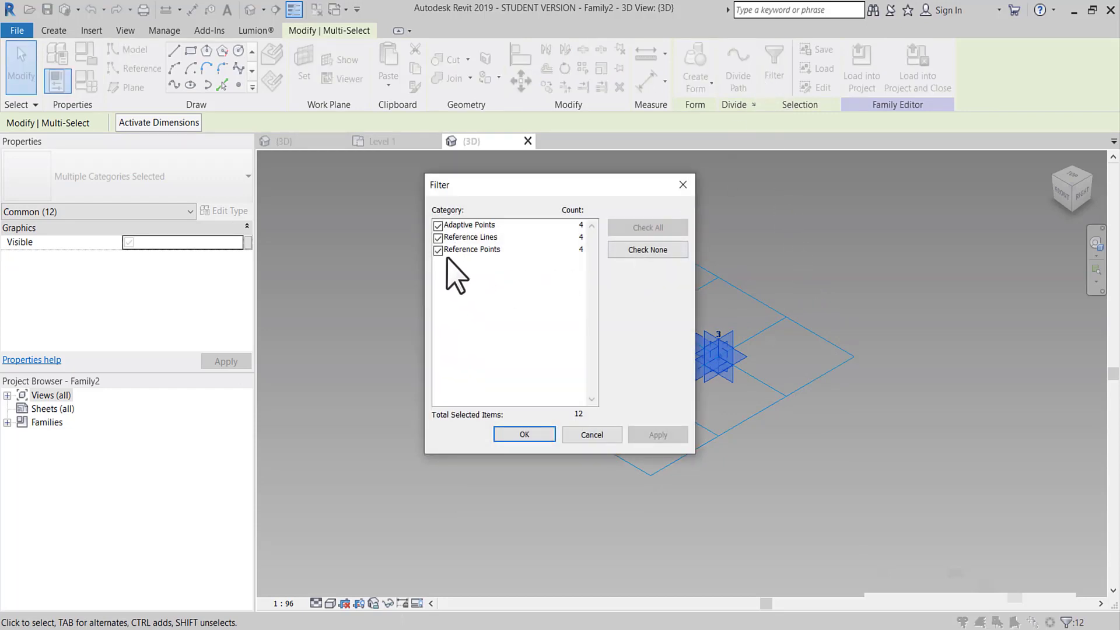
click(439, 238)
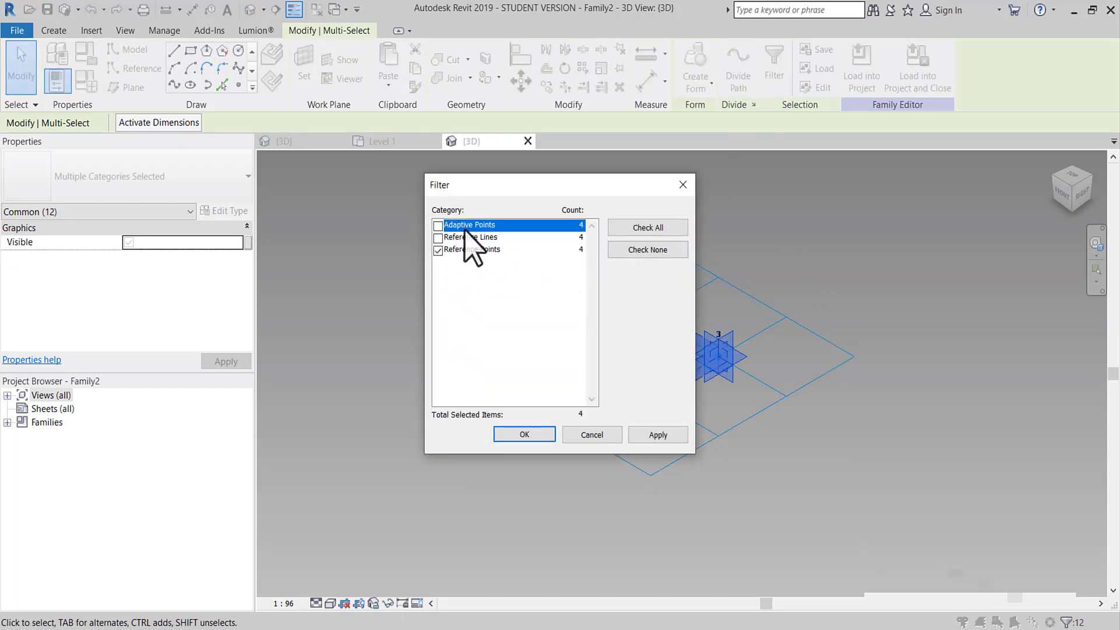
click(524, 435)
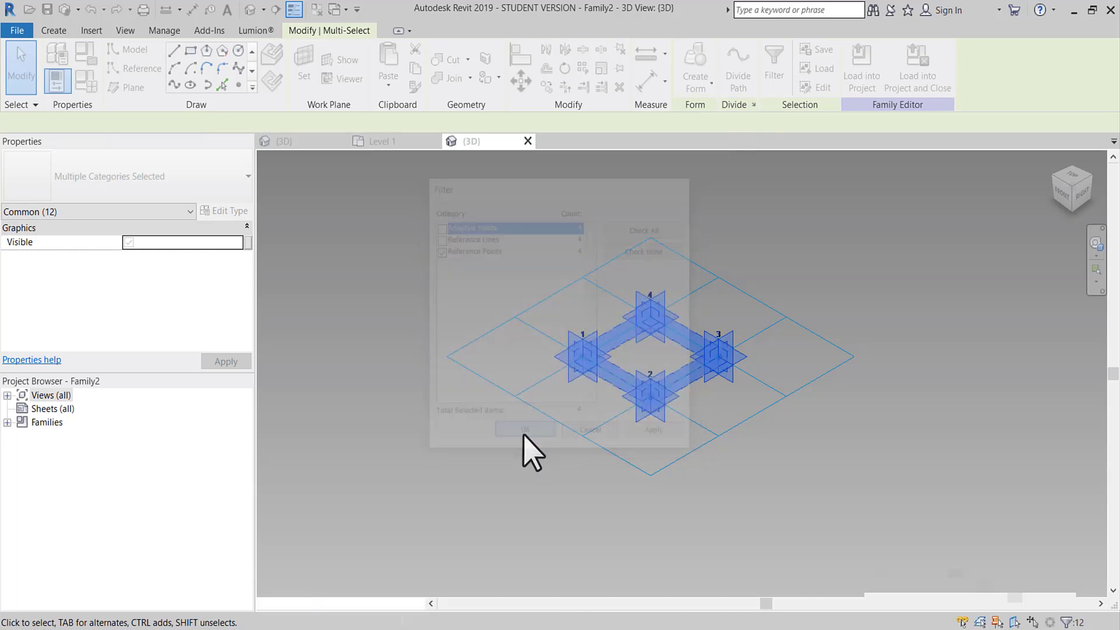
scroll(175, 292, down, 2)
scroll(175, 294, down, 3)
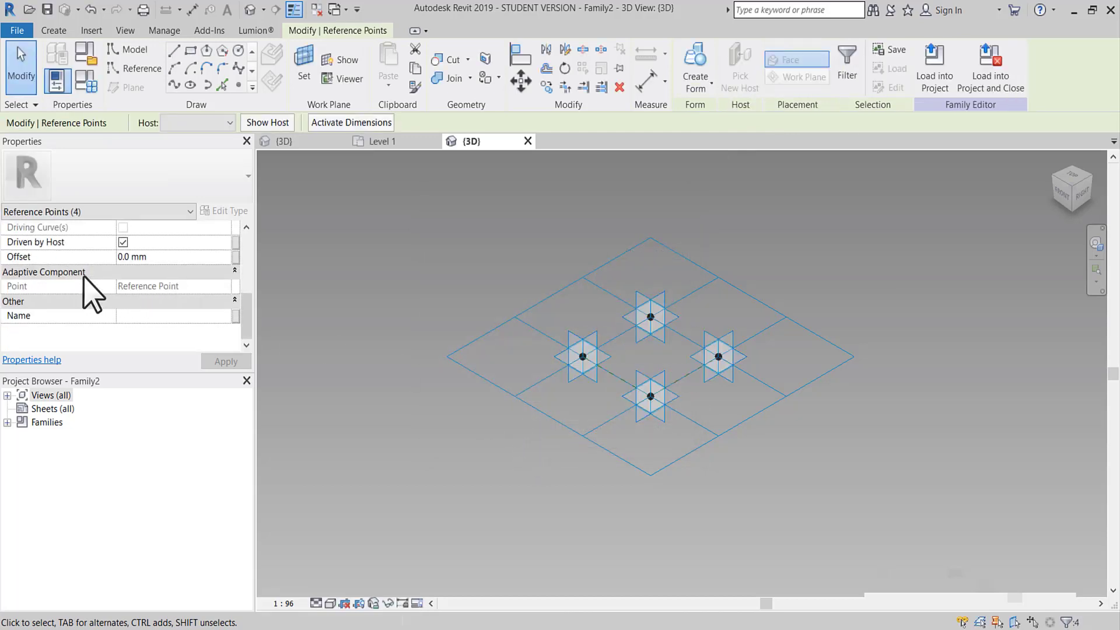
- Associate the points' Offset with a new OFFSET family parameter and bring up Family Types
click(235, 257)
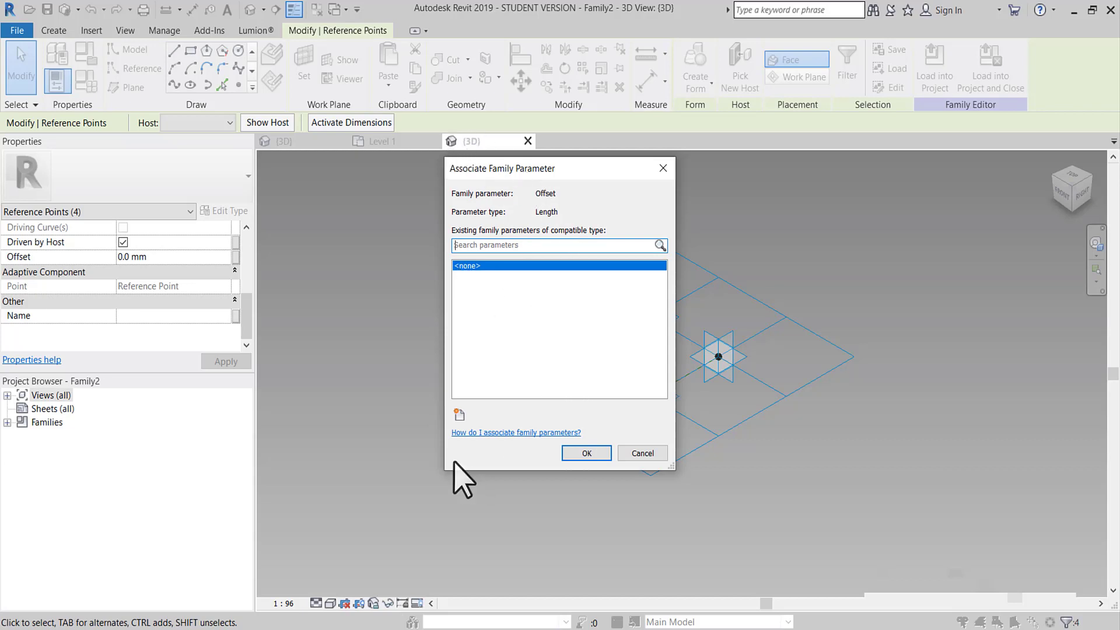
click(460, 416)
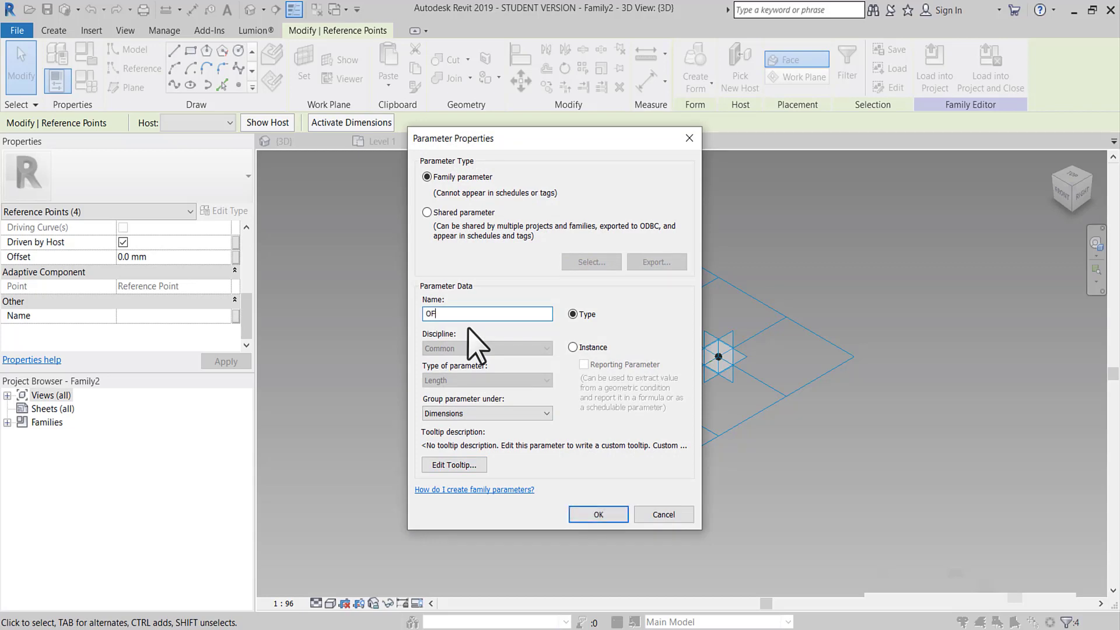
click(610, 520)
click(596, 459)
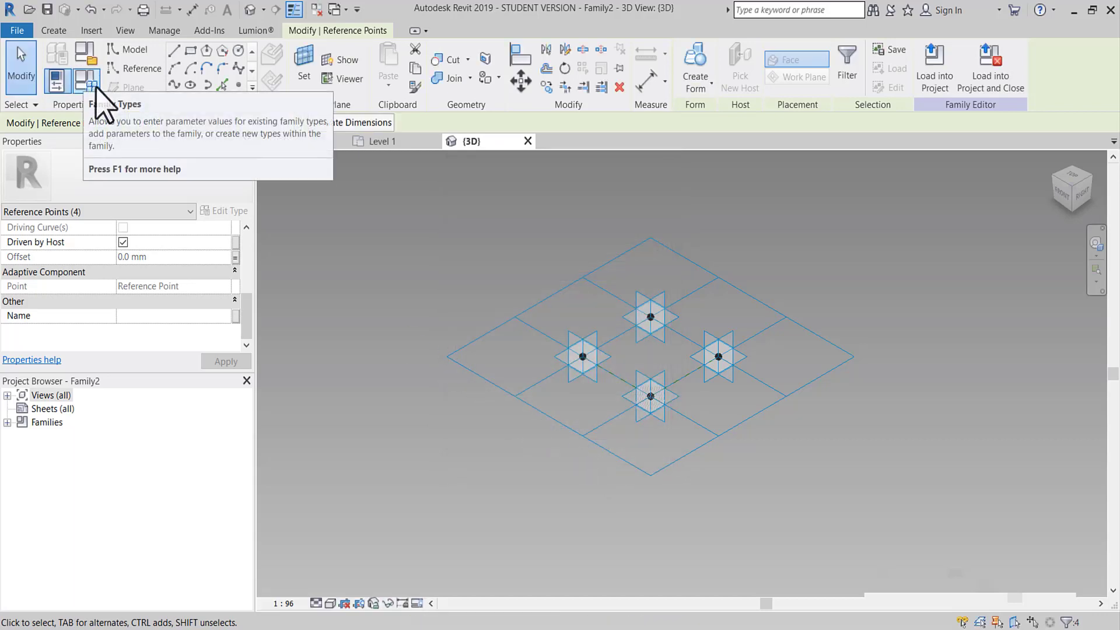
click(87, 83)
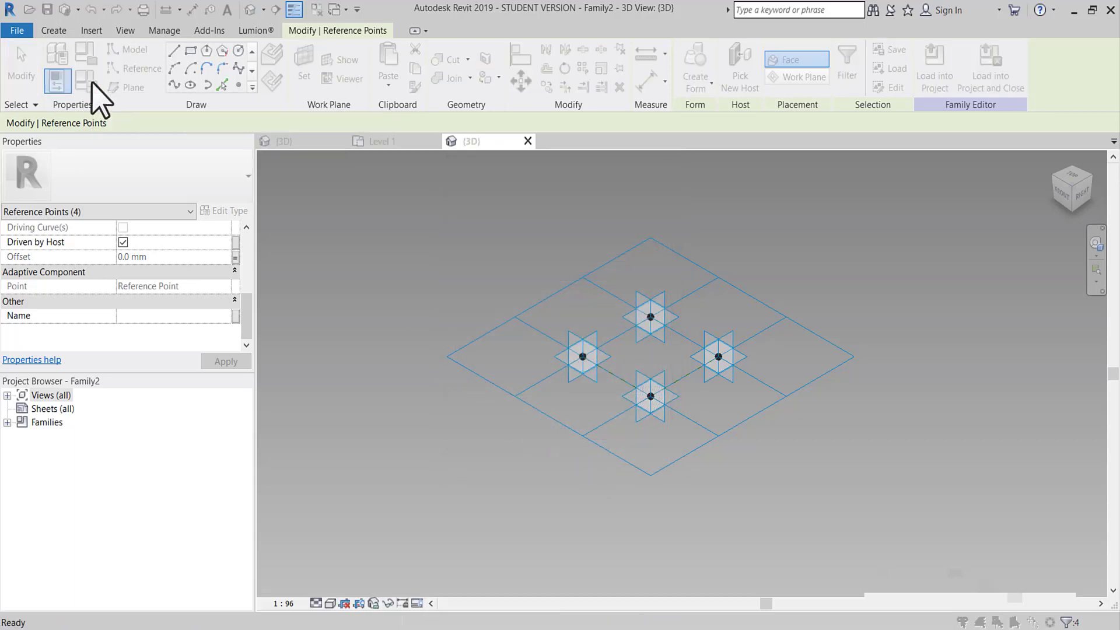
drag(207, 136, 412, 158)
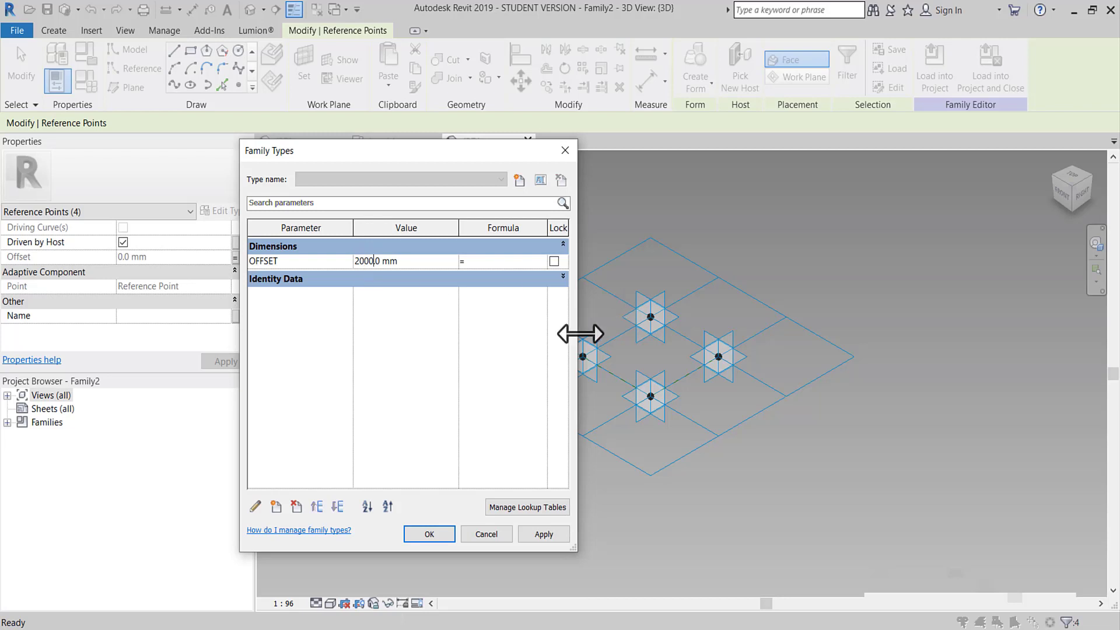
- Apply OFFSET 2000 mm, then draw a closed reference-line loop through the four raised points using 3D snapping
click(429, 535)
click(517, 450)
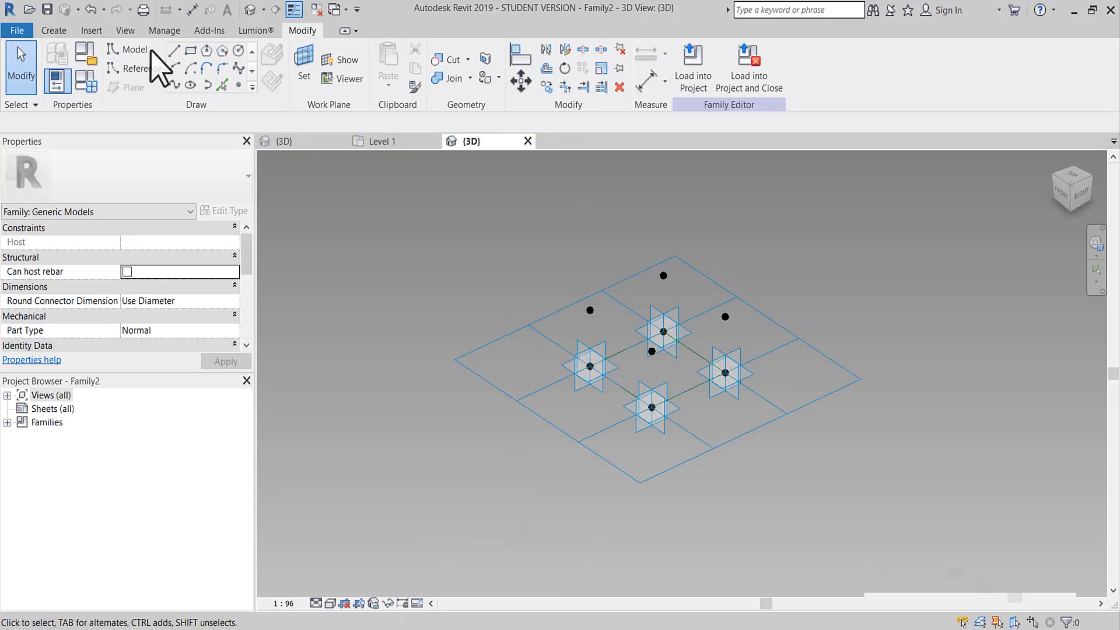
click(140, 68)
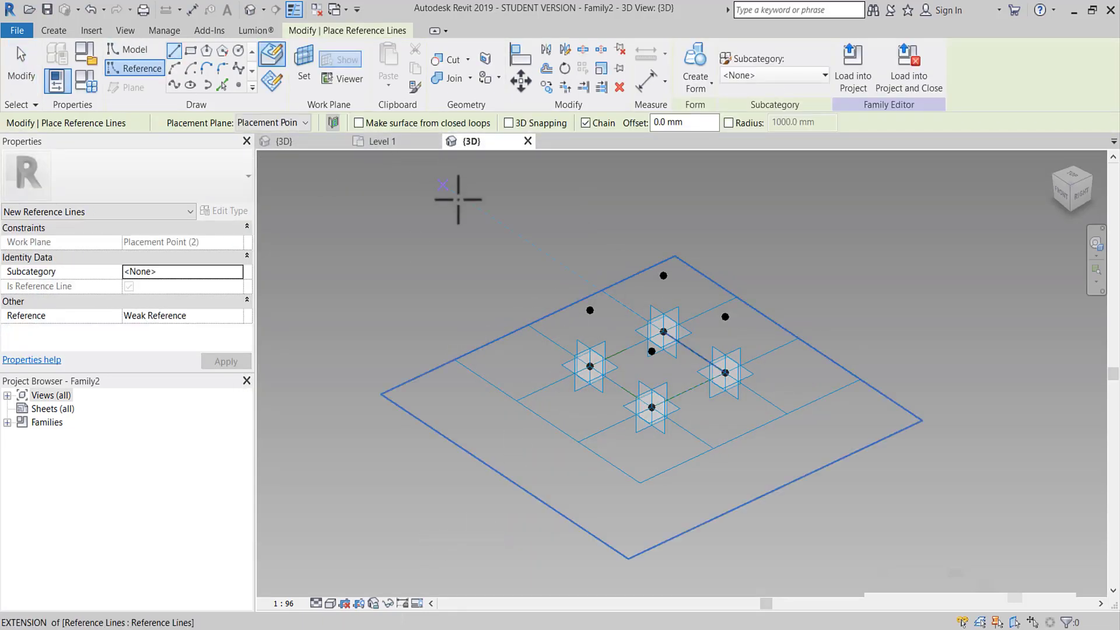
middle_drag(601, 292, 555, 284)
click(510, 124)
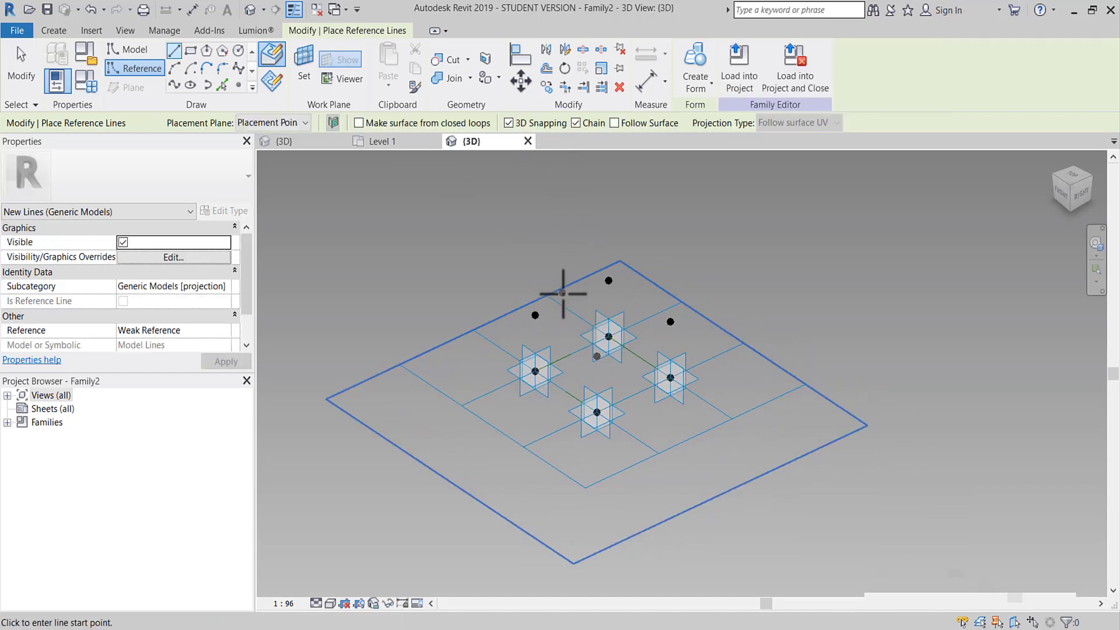
scroll(537, 314, up, 2)
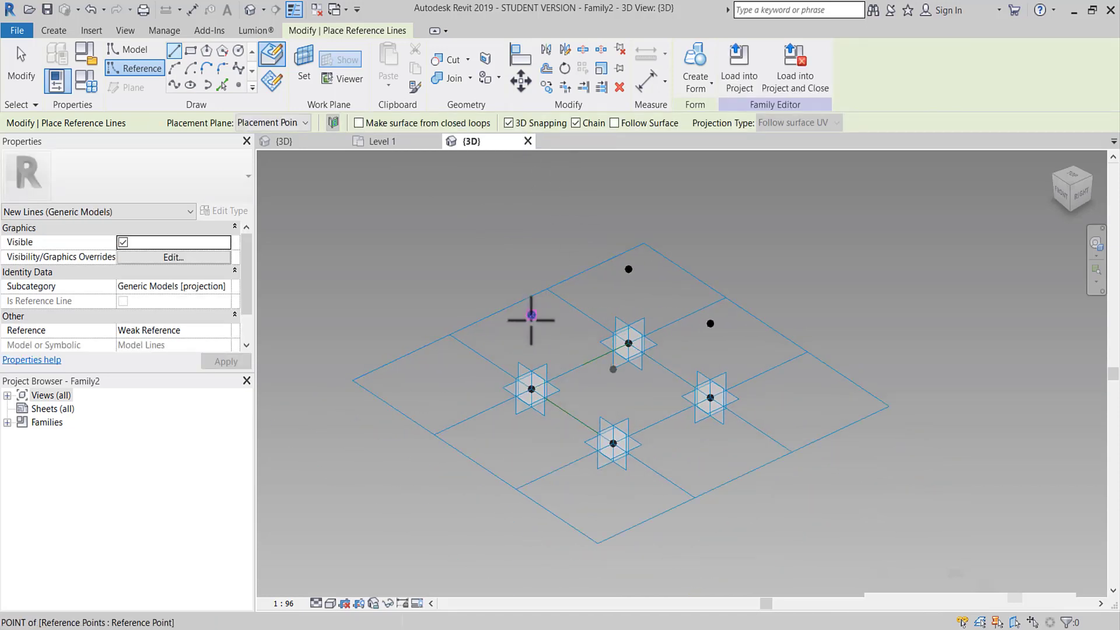
click(531, 315)
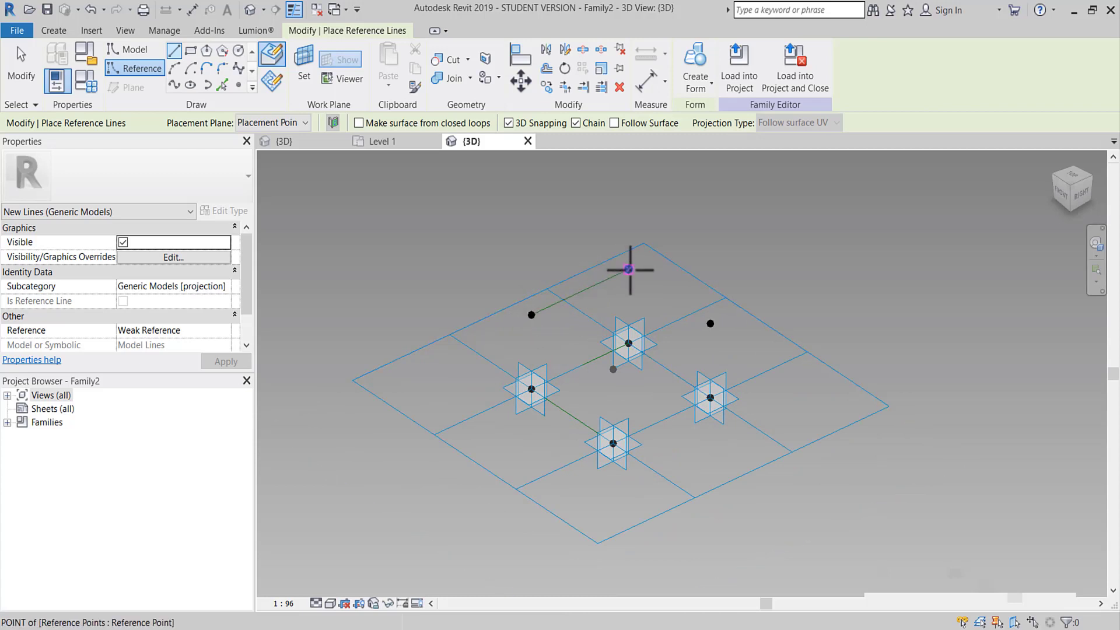
click(629, 269)
click(710, 323)
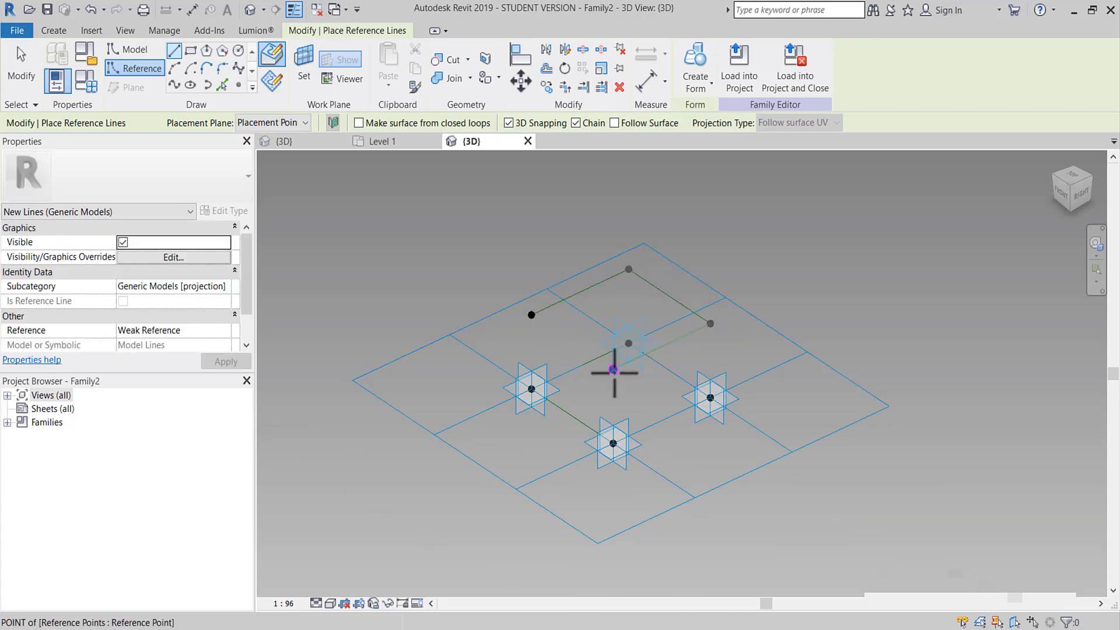
click(613, 370)
click(532, 315)
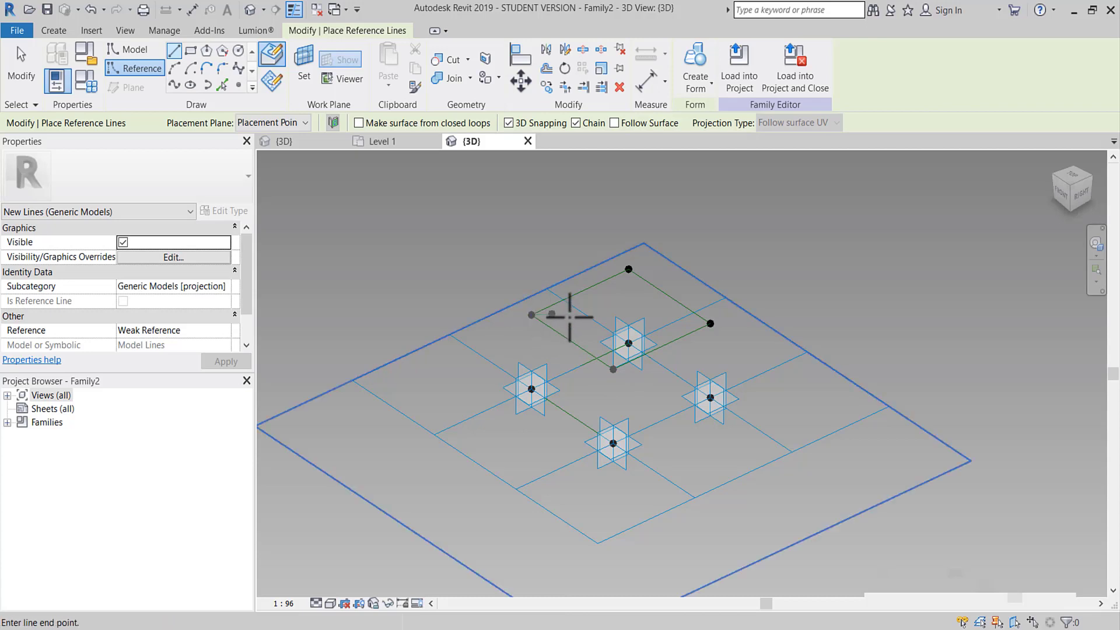
- Add reference lines from the loop's edge midpoints down to the lower central point
mouse_move(625, 321)
shift+middle_down()
mouse_move(613, 328)
mouse_move(612, 382)
shift+middle_up()
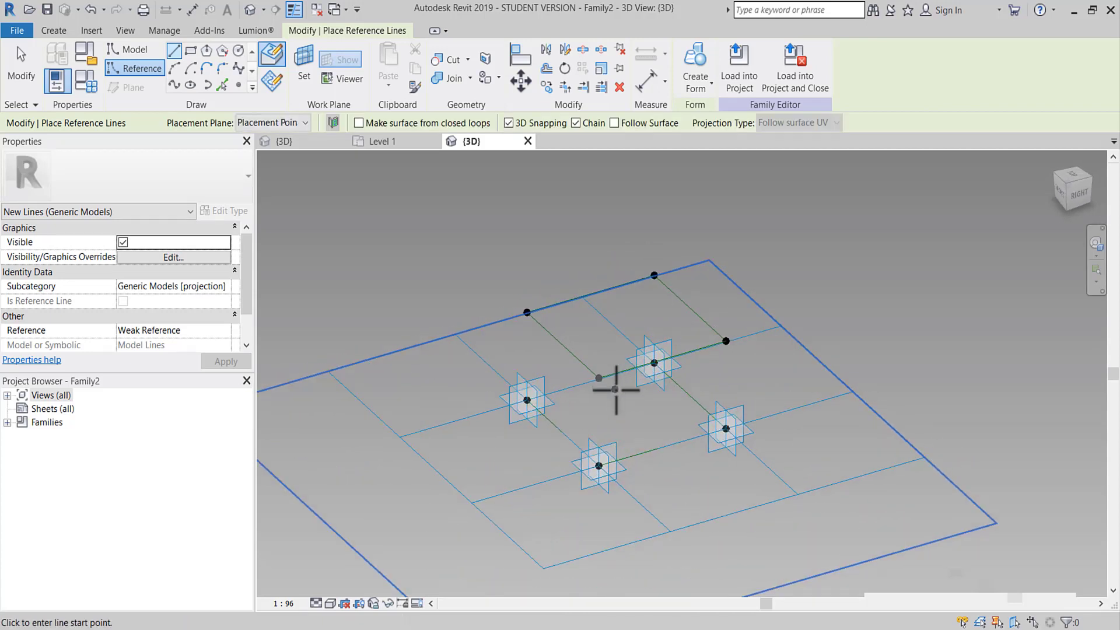
click(132, 70)
middle_drag(692, 410, 689, 409)
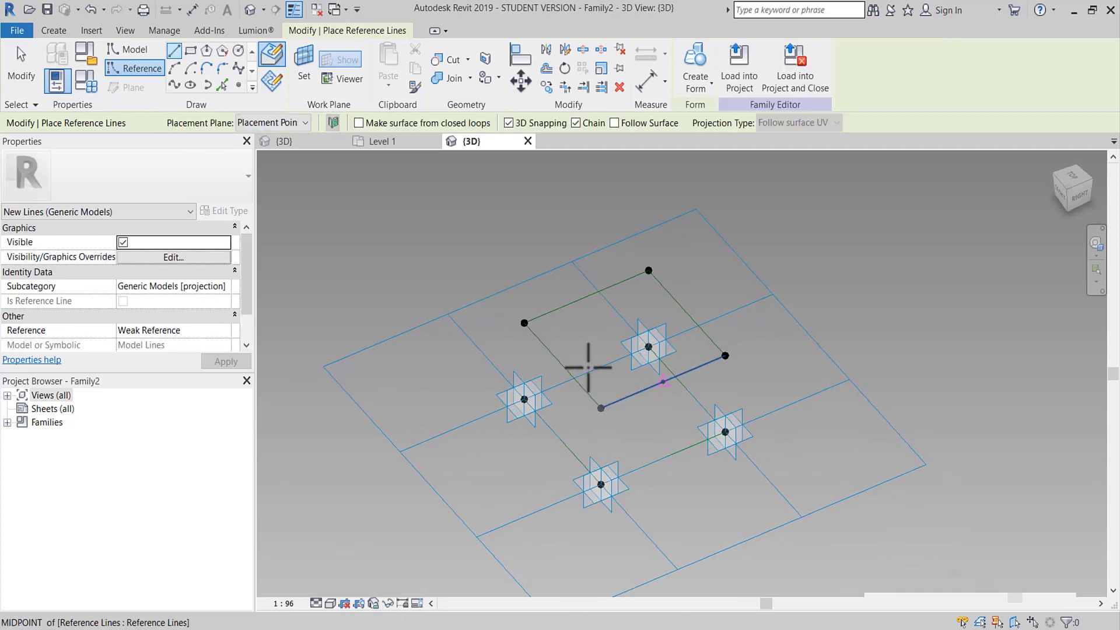
click(588, 372)
click(663, 458)
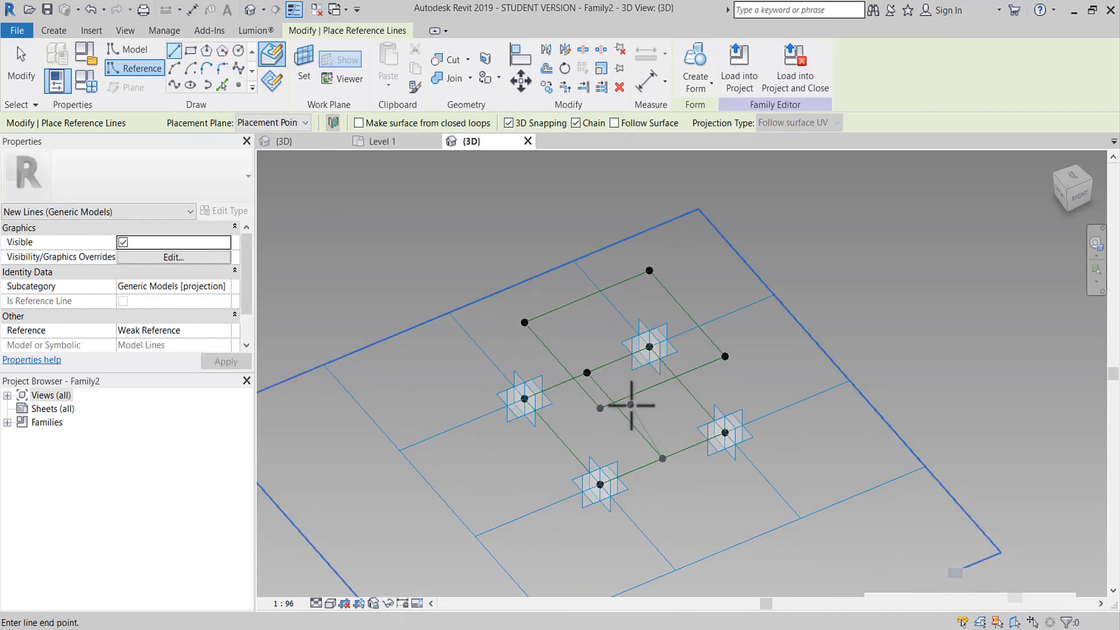
mouse_move(632, 405)
shift+middle_down()
mouse_move(663, 445)
mouse_move(605, 405)
mouse_move(626, 417)
shift+middle_up()
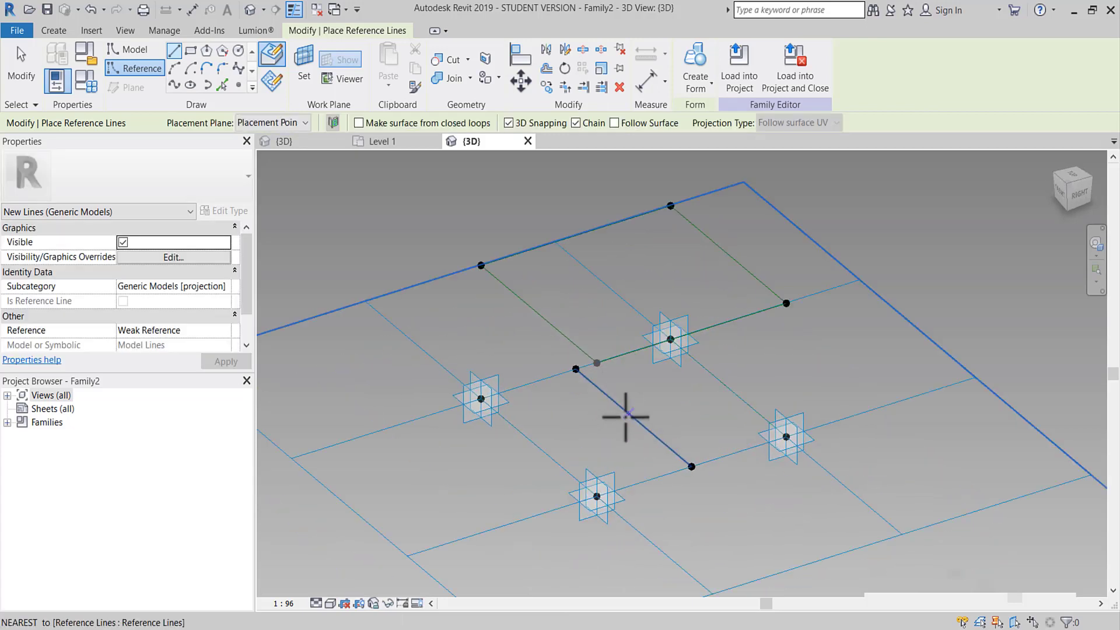
click(545, 332)
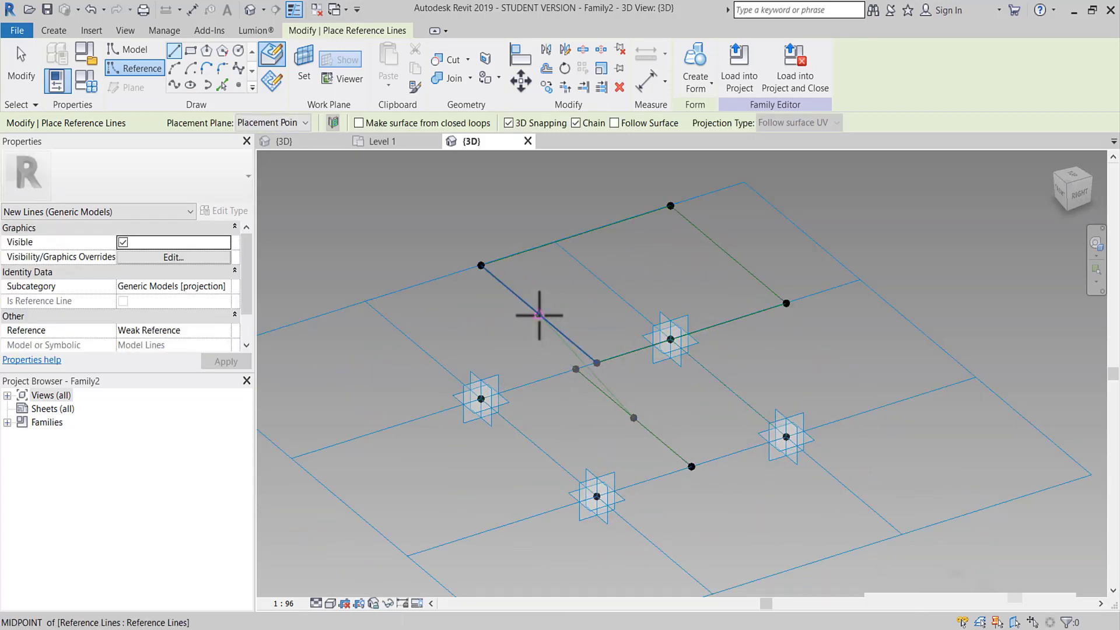
click(633, 418)
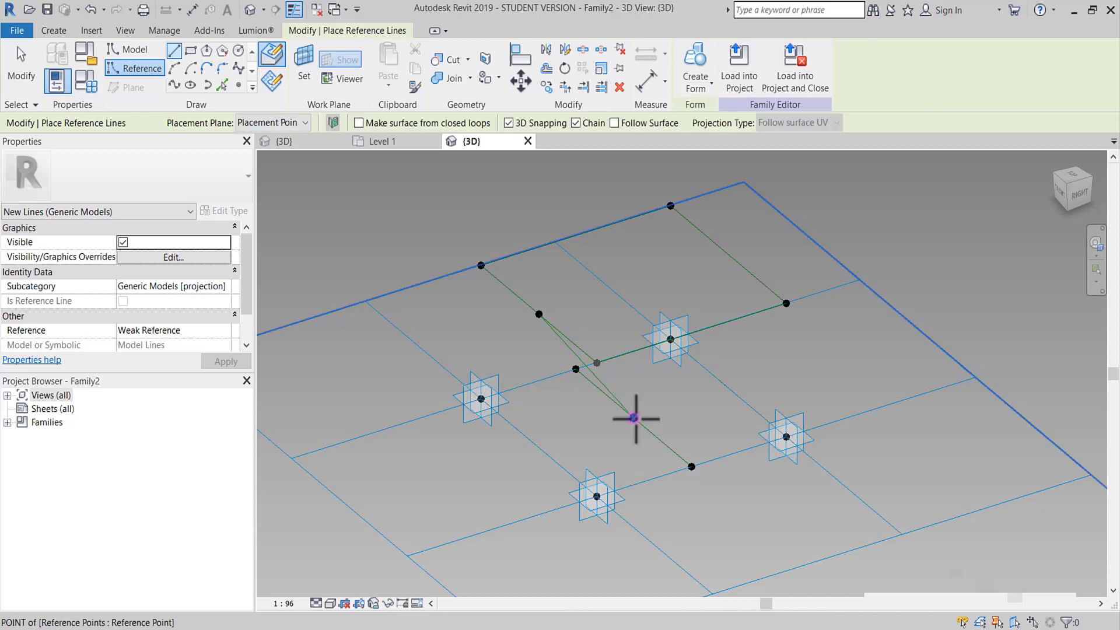
click(576, 237)
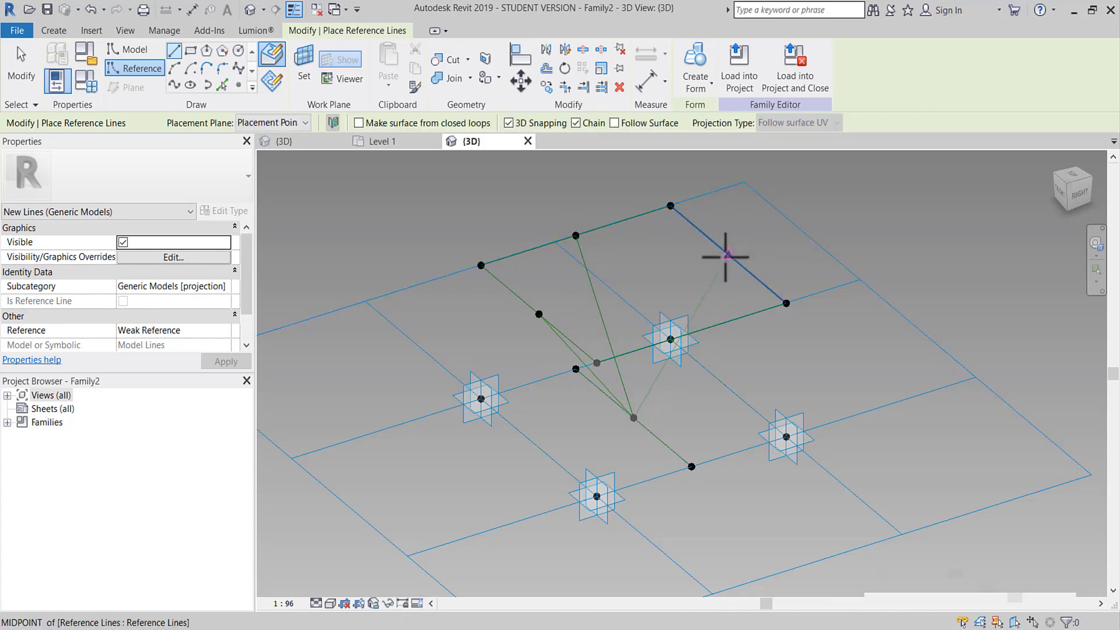
mouse_move(740, 350)
shift+middle_down()
mouse_move(787, 442)
mouse_move(638, 420)
shift+middle_up()
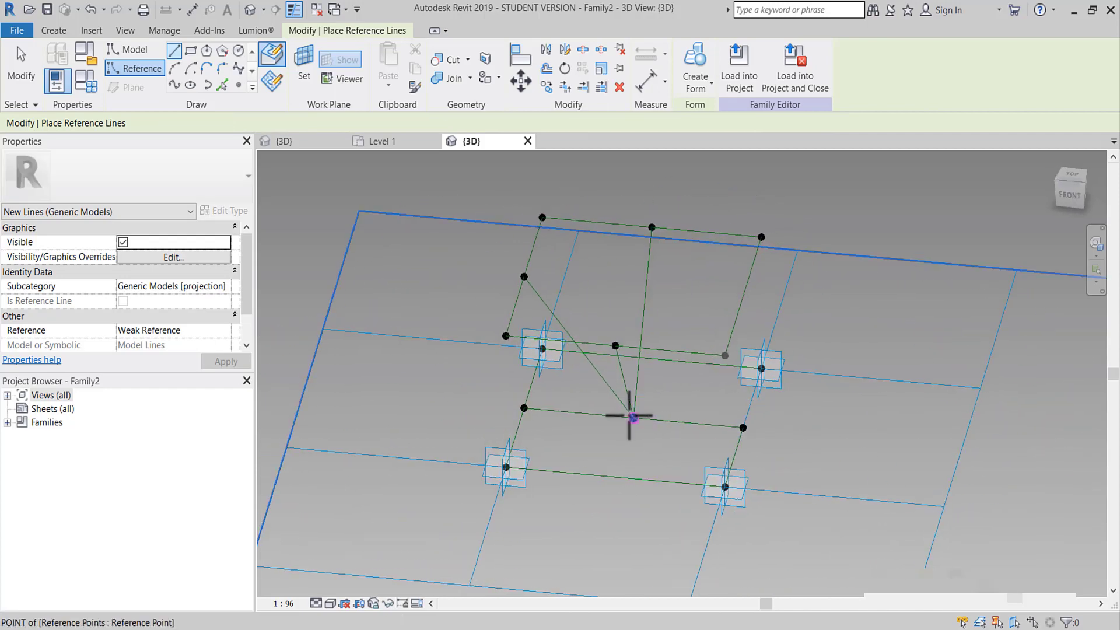
click(743, 298)
mouse_move(718, 325)
shift+middle_down()
mouse_move(645, 362)
mouse_move(601, 279)
shift+middle_up()
key(Escape)
key(Escape)
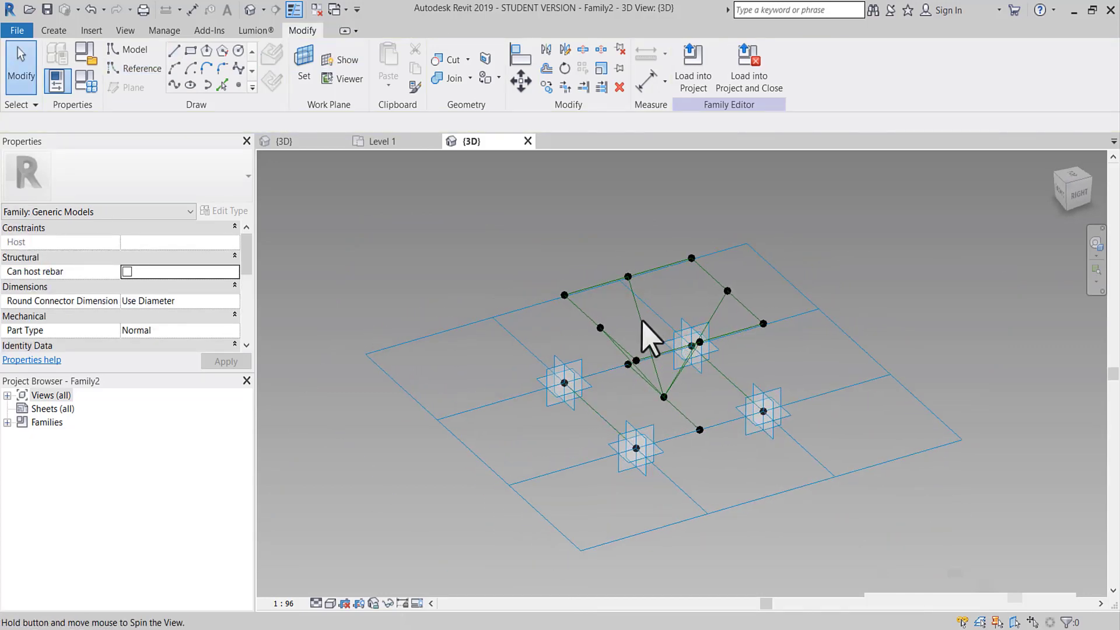
- Check the chain of reference lines and orbit to a top-down view of the lower lines
key(Tab)
click(572, 276)
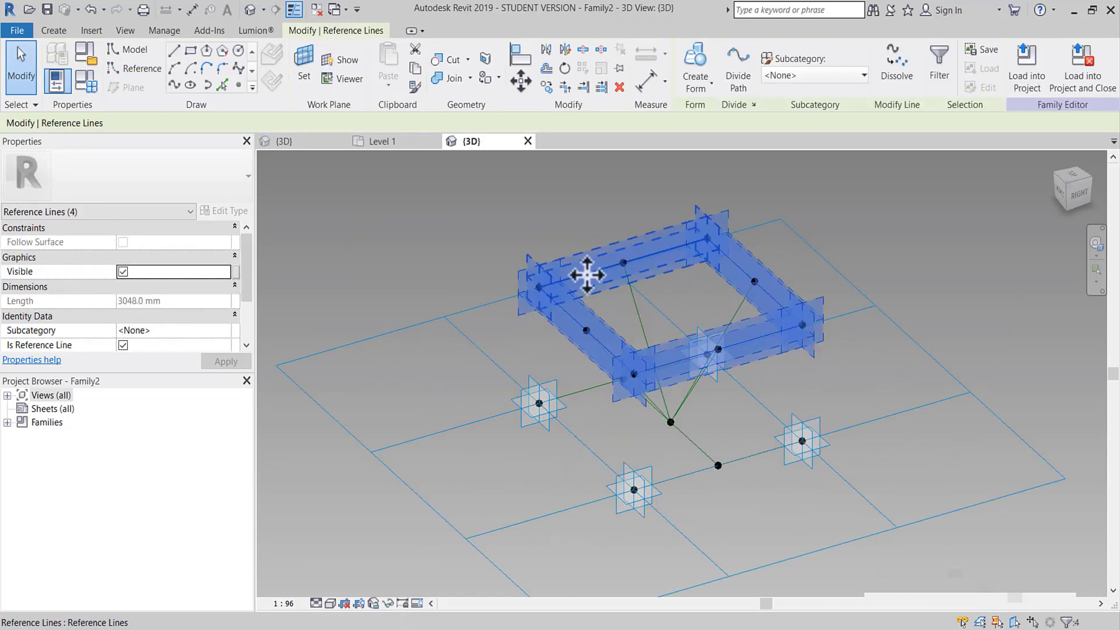
click(560, 243)
shift+middle_drag(583, 263, 658, 342)
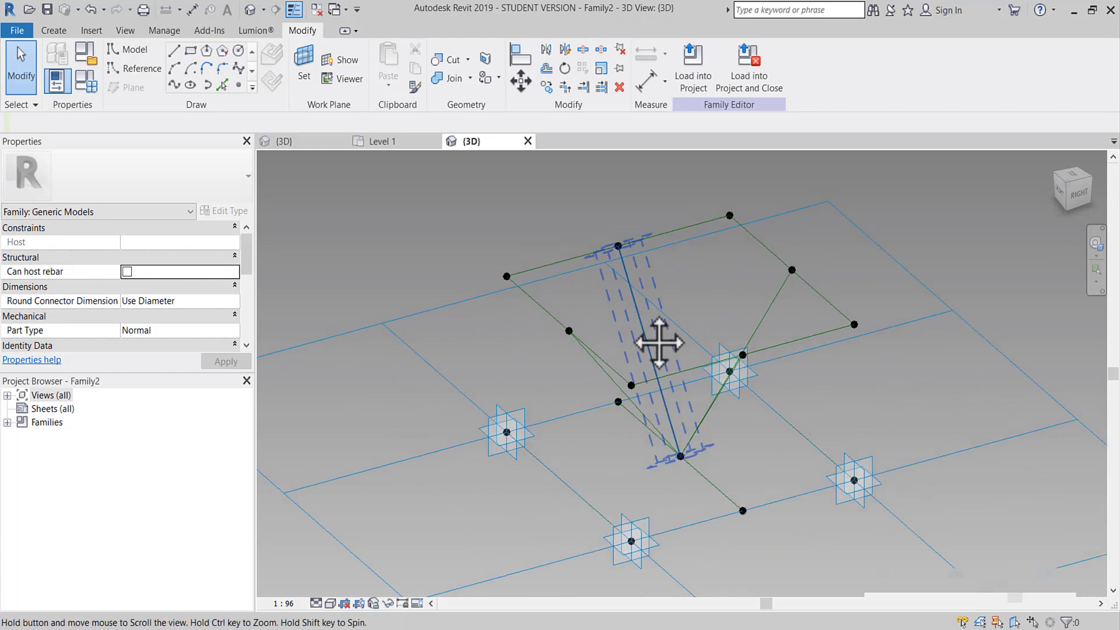
scroll(677, 408, up, 2)
scroll(672, 385, up, 2)
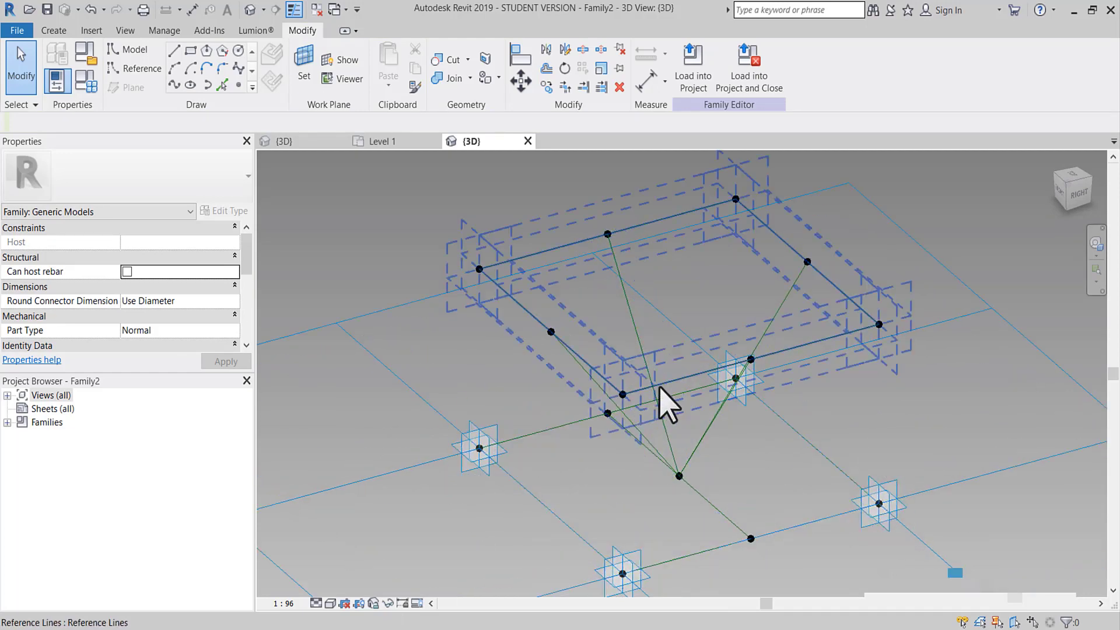
mouse_move(733, 395)
shift+middle_down()
mouse_move(625, 399)
mouse_move(601, 286)
shift+middle_up()
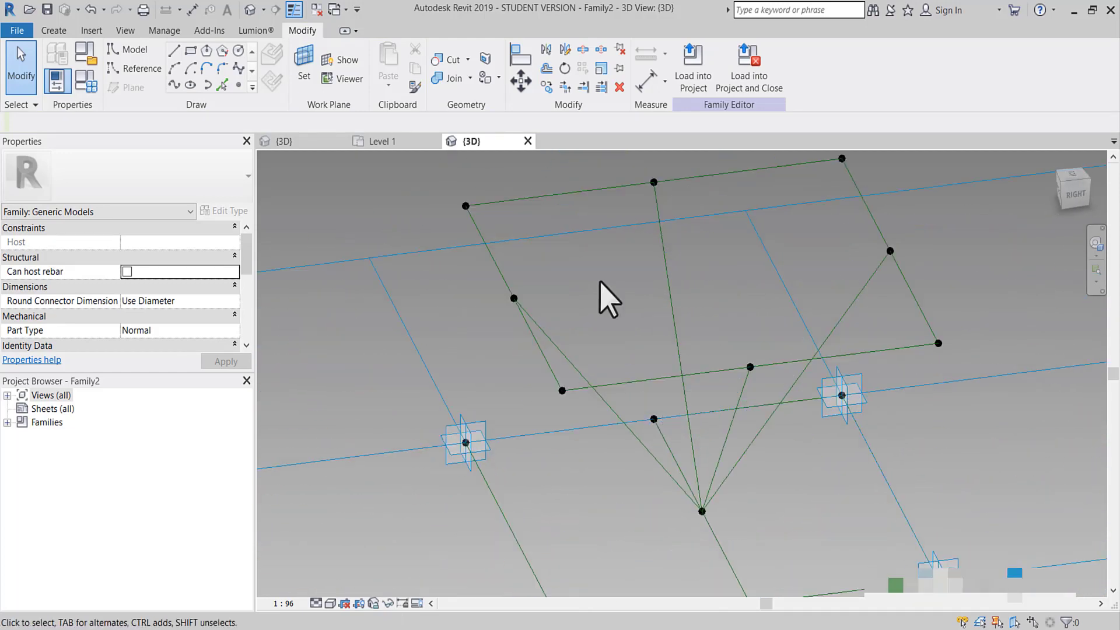
shift+middle_drag(709, 408, 671, 387)
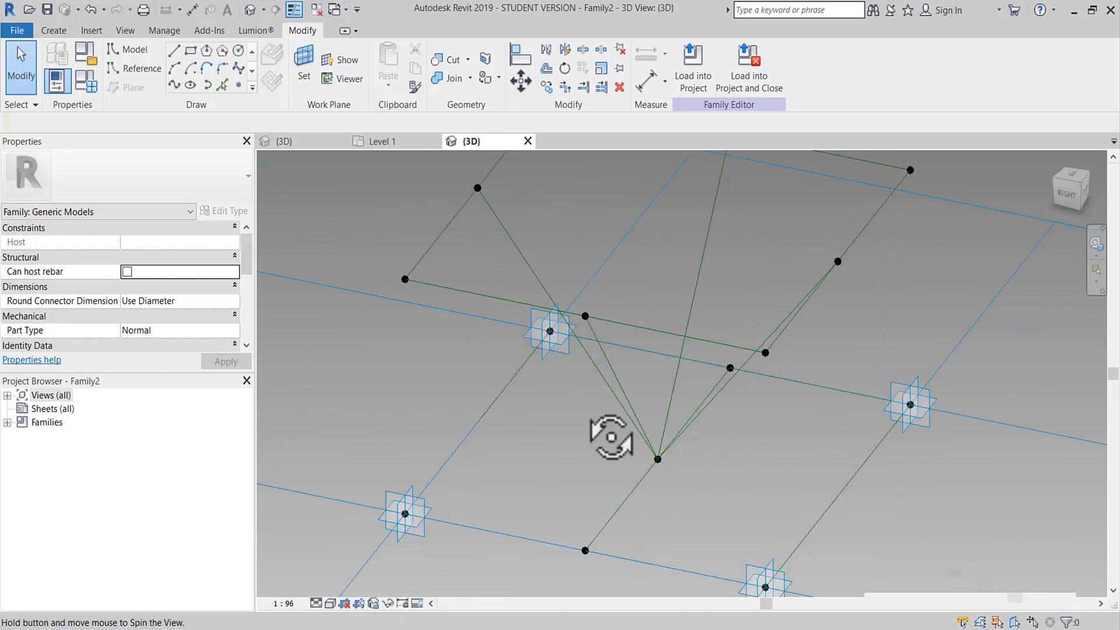
mouse_move(706, 421)
shift+middle_down()
mouse_move(582, 451)
mouse_move(658, 440)
mouse_move(645, 450)
mouse_move(602, 404)
shift+middle_up()
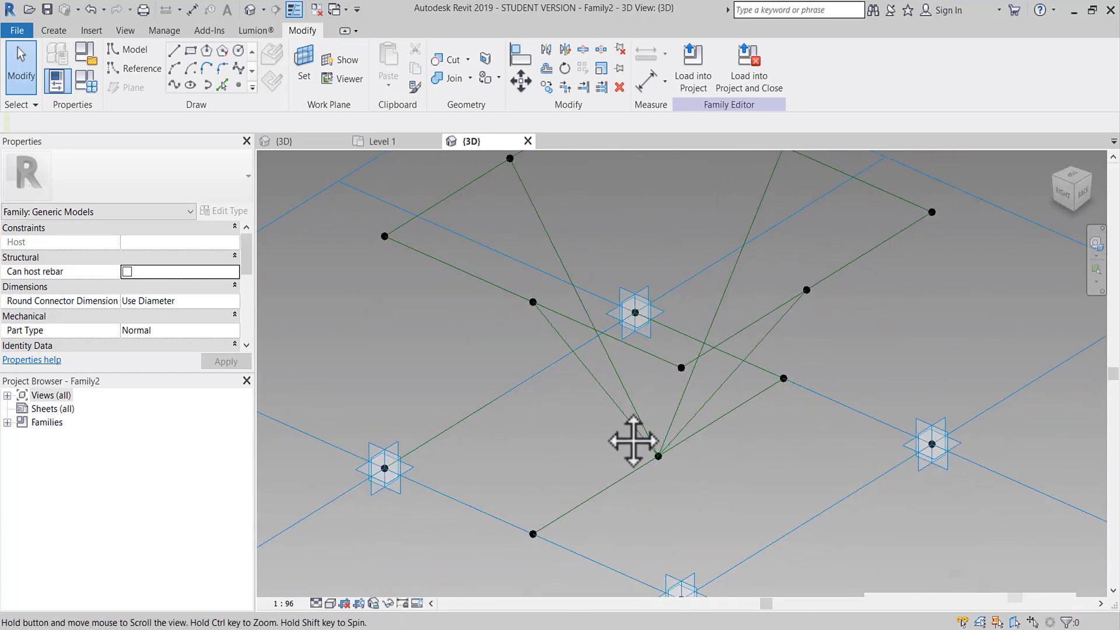
- Place a reference point on the lower reference line and set its reference planes to always show
click(129, 50)
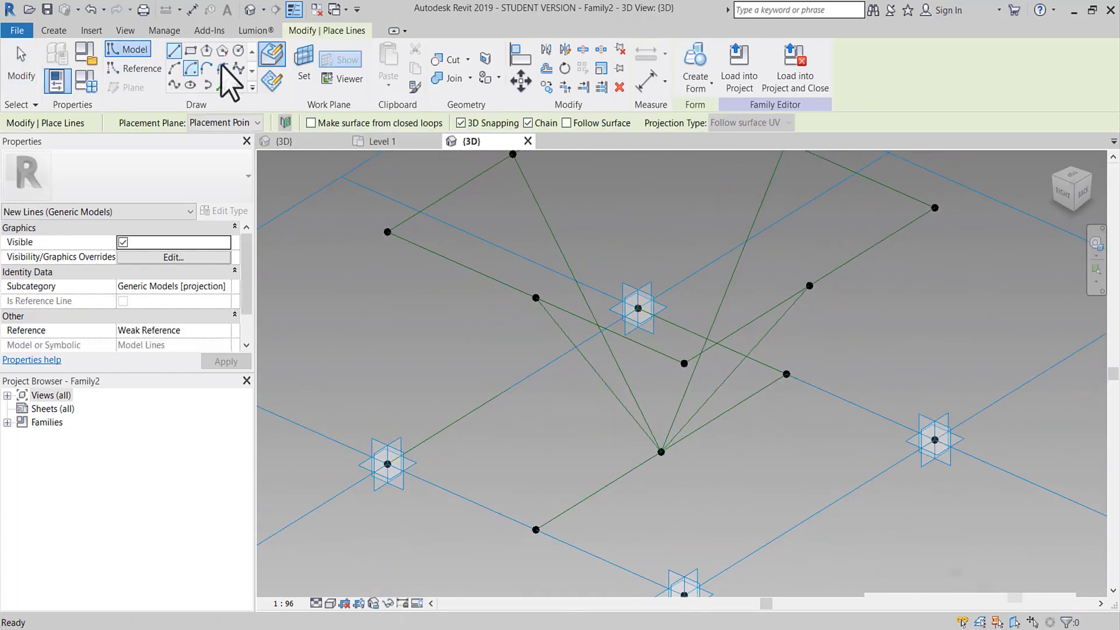
click(238, 86)
scroll(558, 431, up, 1)
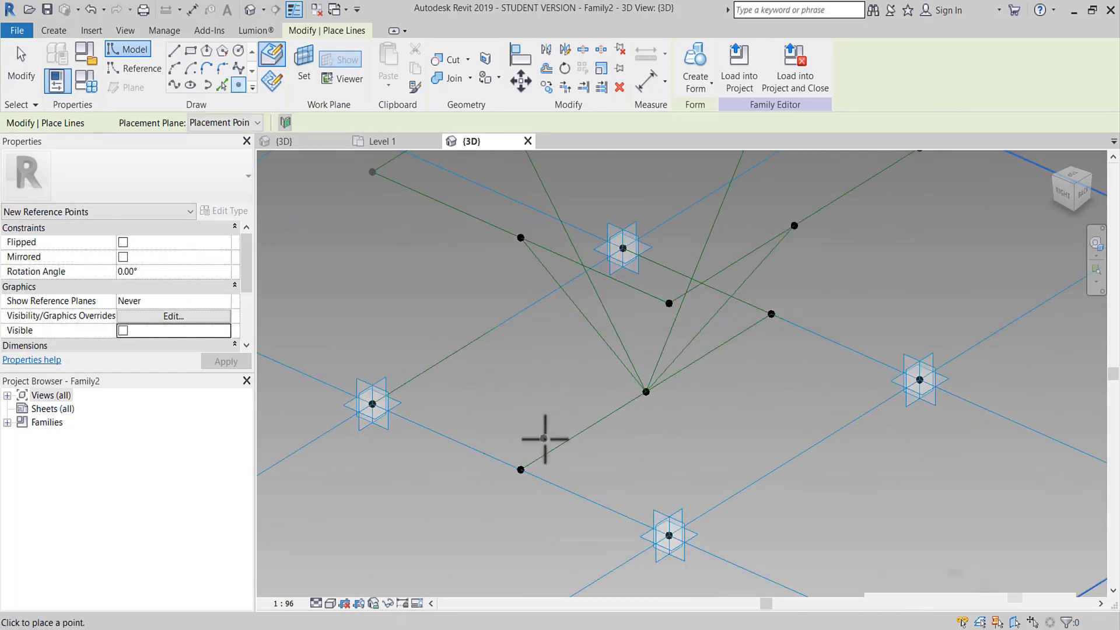
scroll(571, 444, up, 1)
click(571, 444)
scroll(570, 458, up, 1)
key(Escape)
key(Escape)
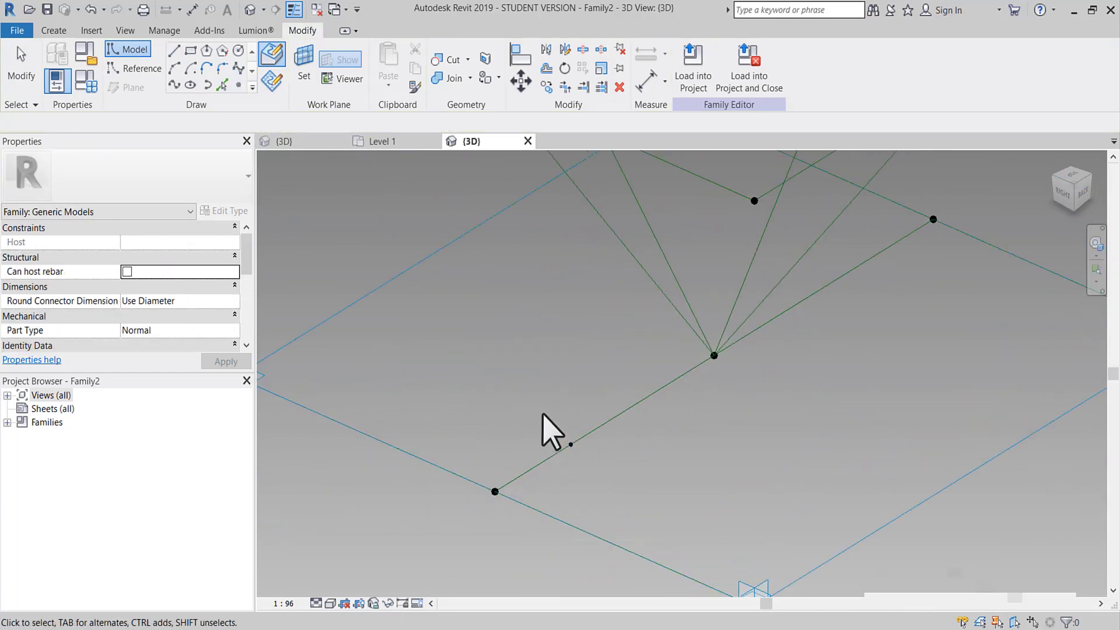
drag(544, 414, 621, 484)
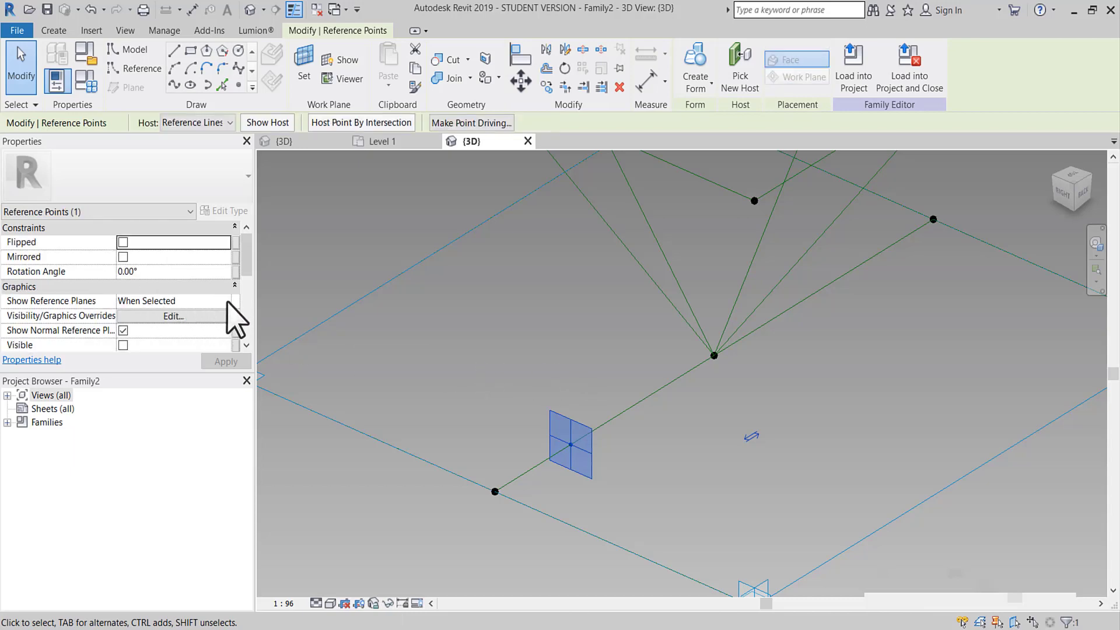
click(227, 301)
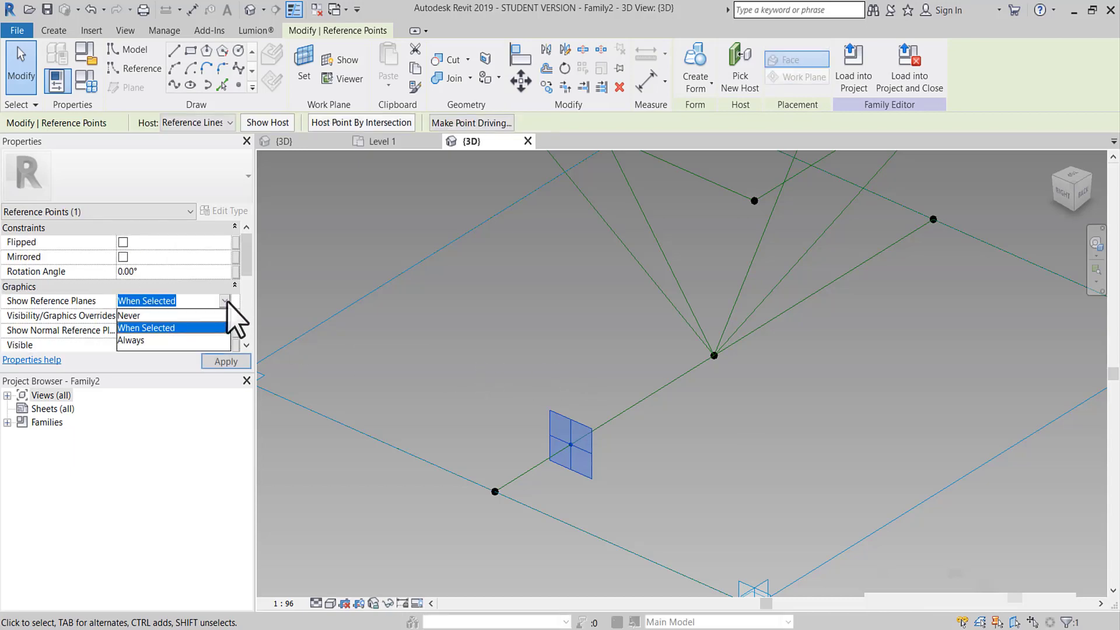
click(145, 341)
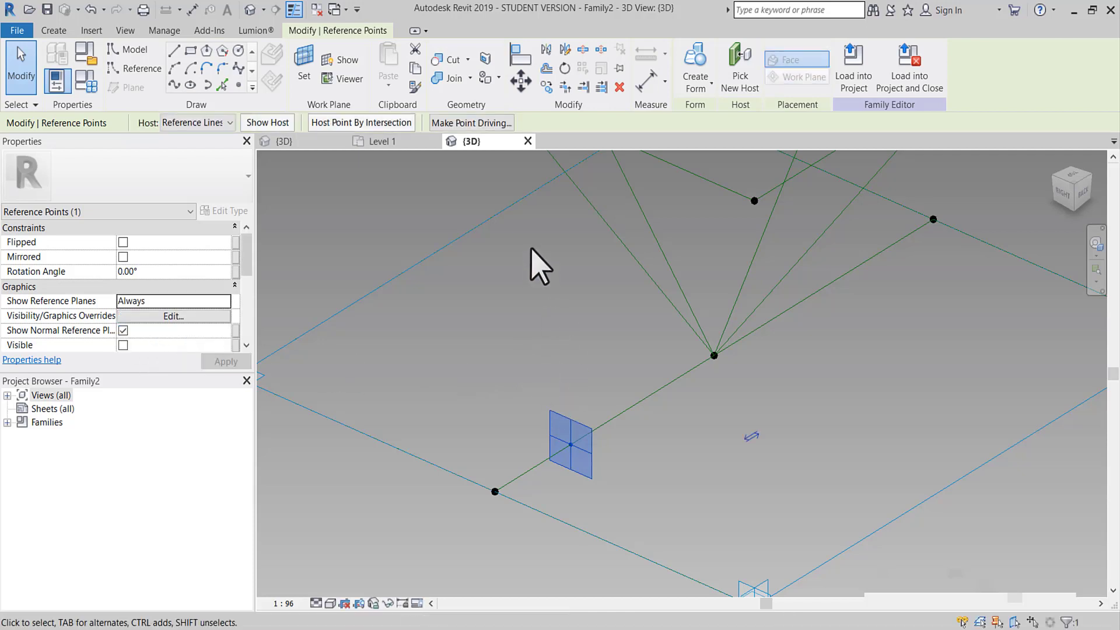
- Draw a 200 mm radius circle centred on that reference point's work plane
click(237, 51)
click(304, 67)
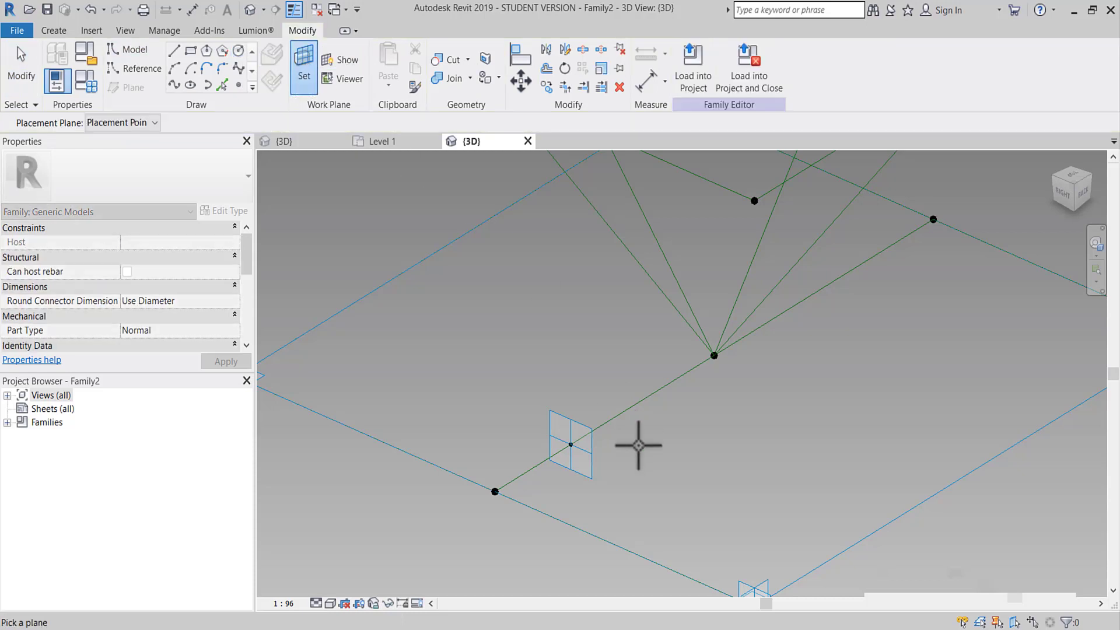
click(594, 426)
click(575, 443)
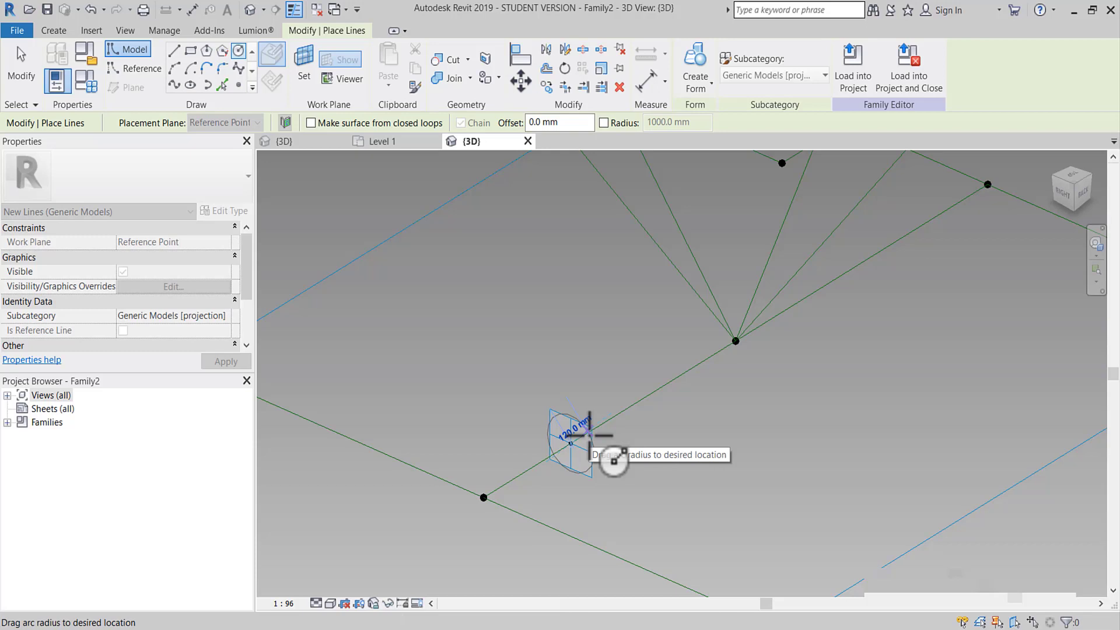
text(200)
key(Return)
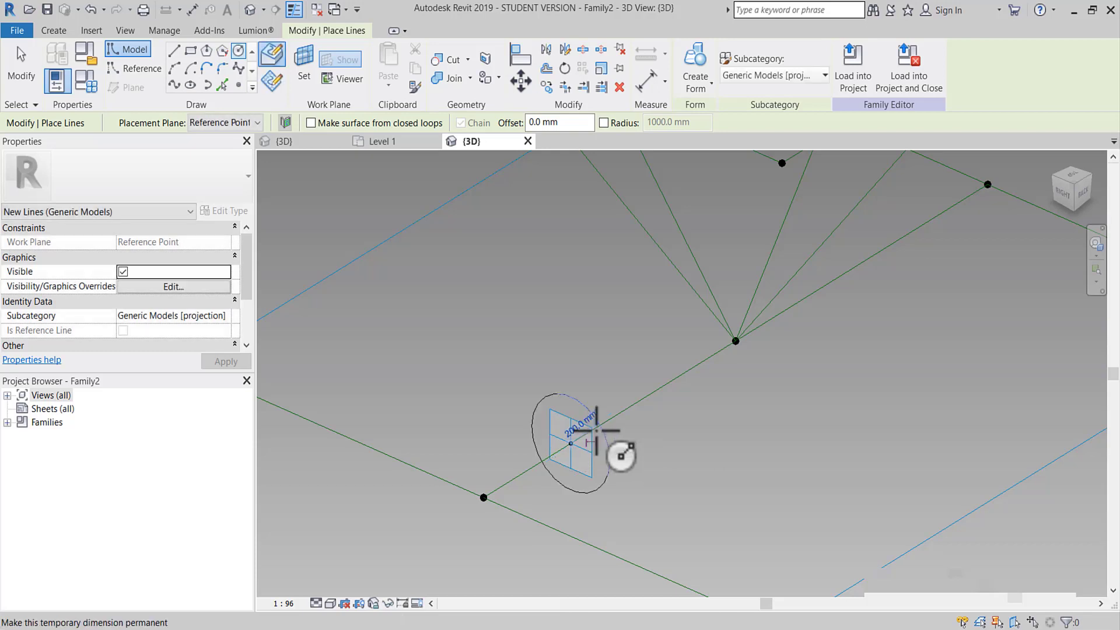
scroll(596, 430, down, 2)
middle_drag(650, 425, 640, 446)
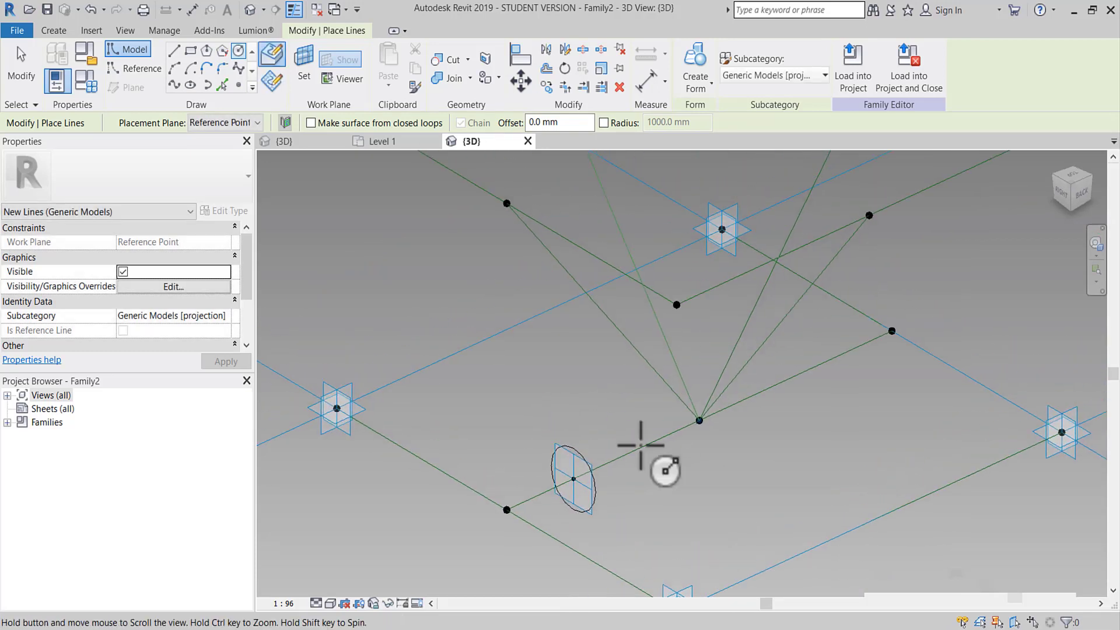
- Place a reference point on the diagonal reference line and set its reference planes to Always
key(Escape)
click(245, 89)
click(506, 203)
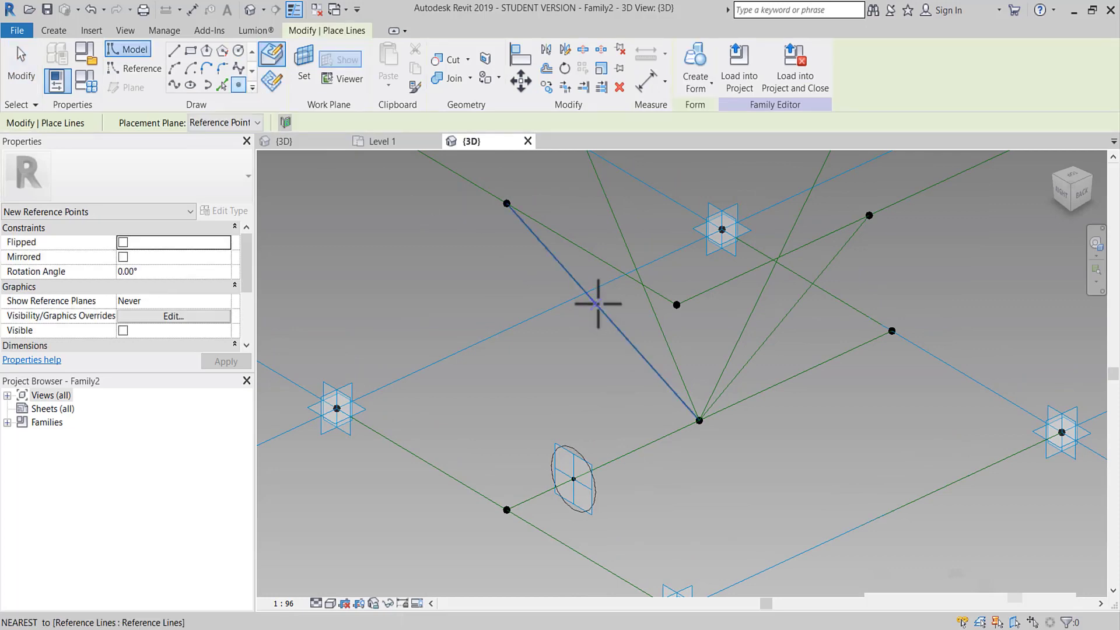
click(700, 420)
key(Escape)
key(Escape)
middle_drag(656, 380, 680, 435)
scroll(636, 382, up, 2)
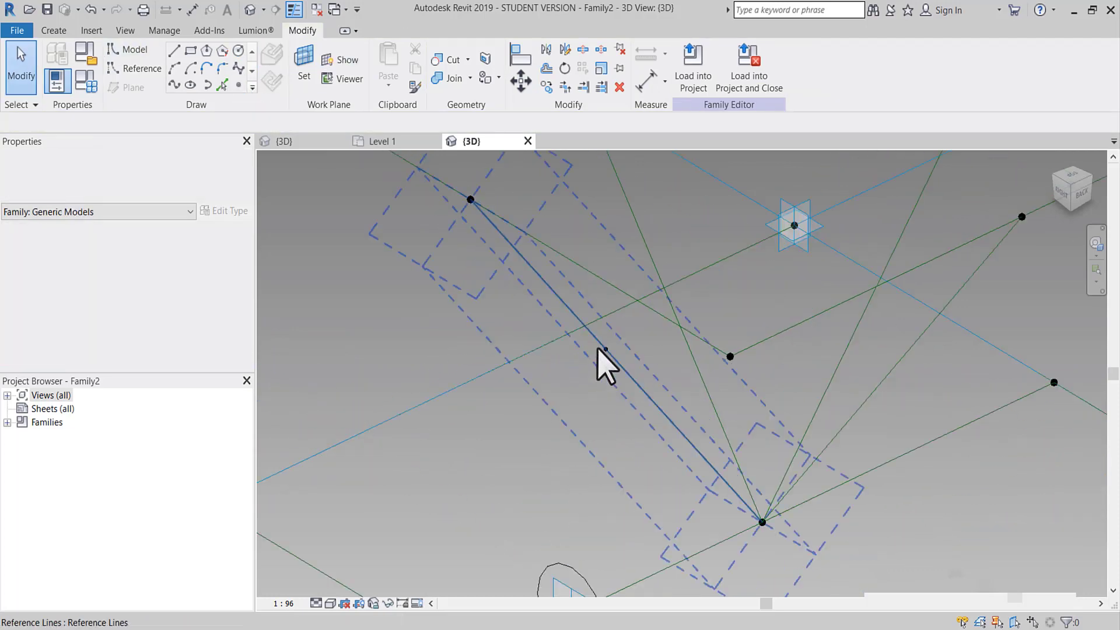
drag(531, 304, 640, 394)
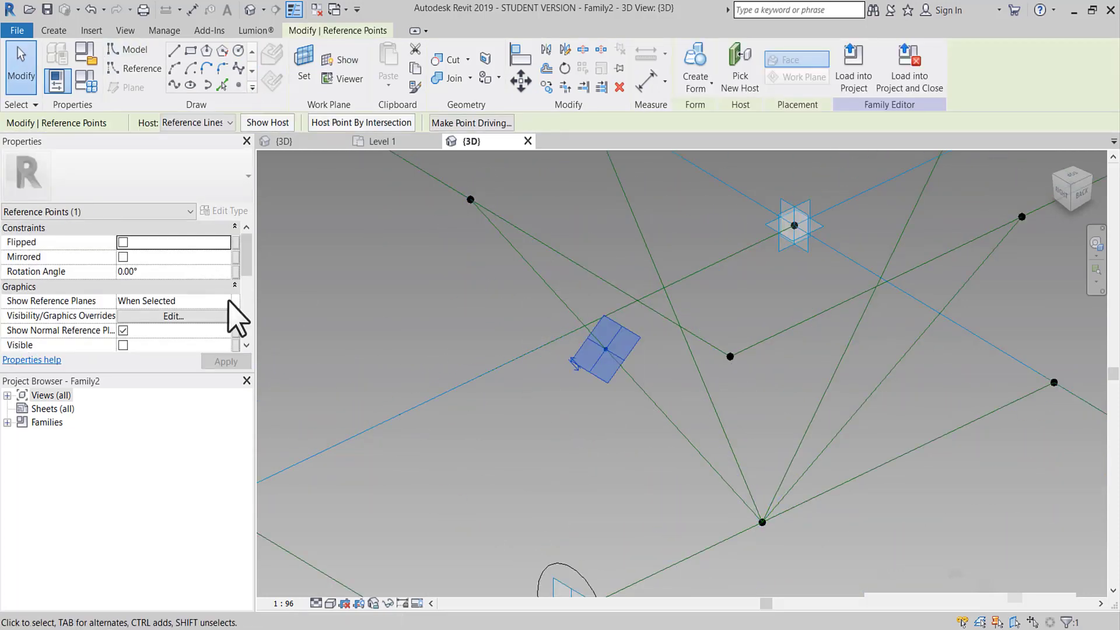
click(227, 304)
click(175, 341)
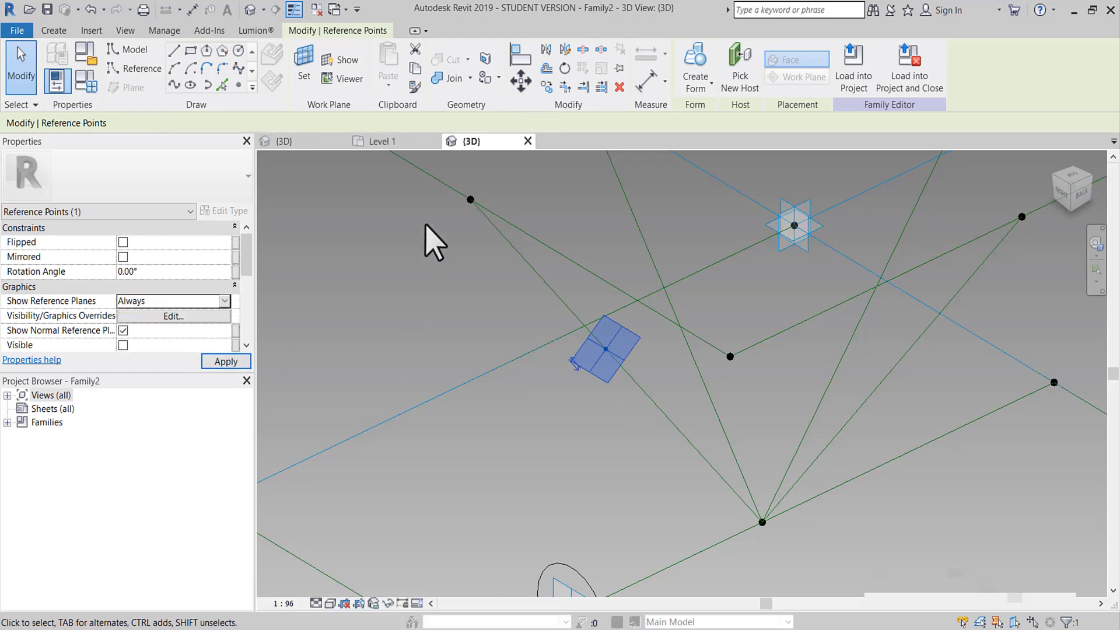
- Draw a 120 mm radius circle on the new point's work plane
click(300, 76)
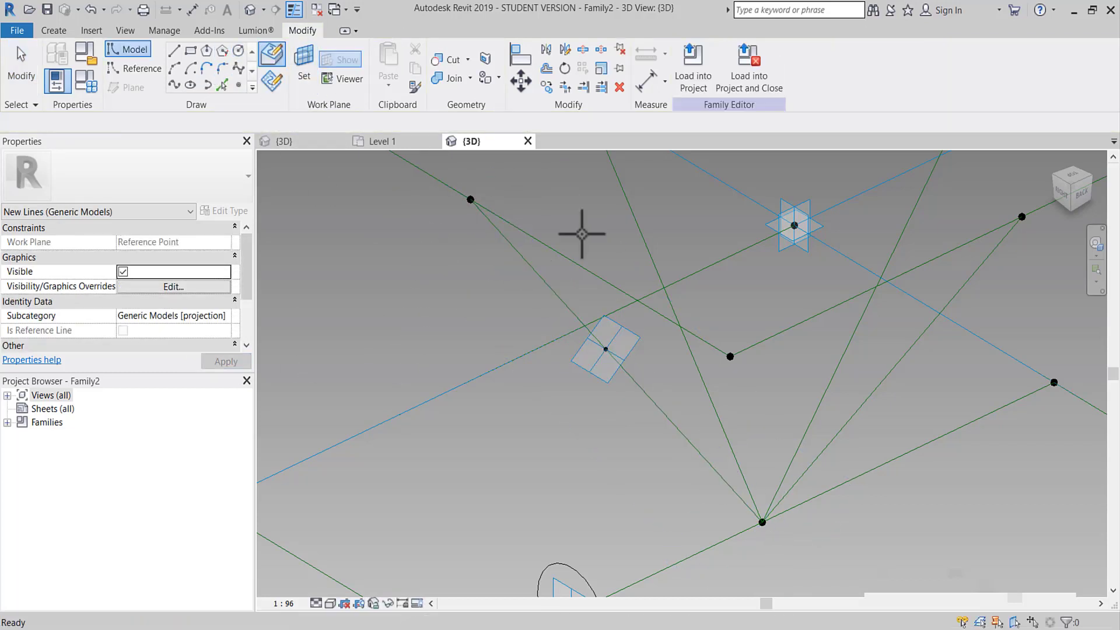
click(619, 347)
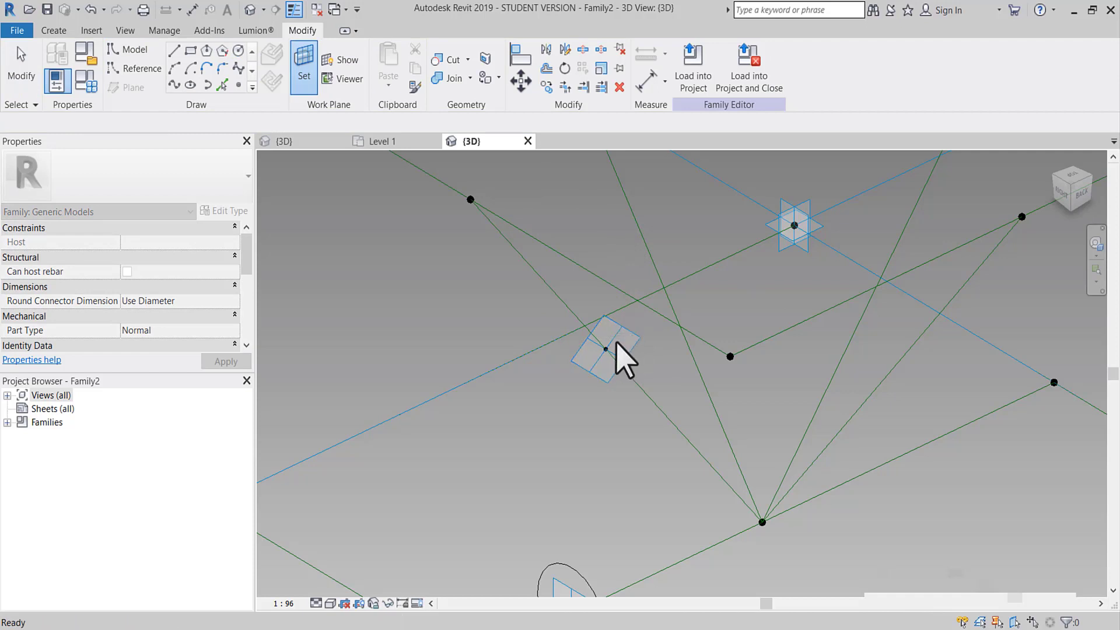
key(l)
key(i)
click(614, 357)
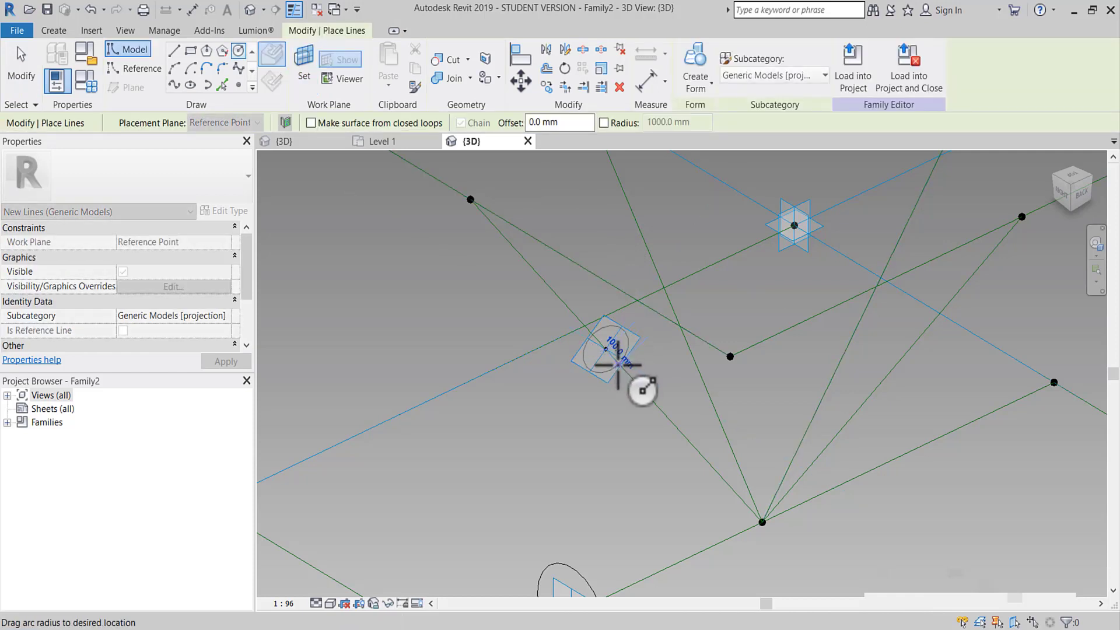
text(120)
key(Return)
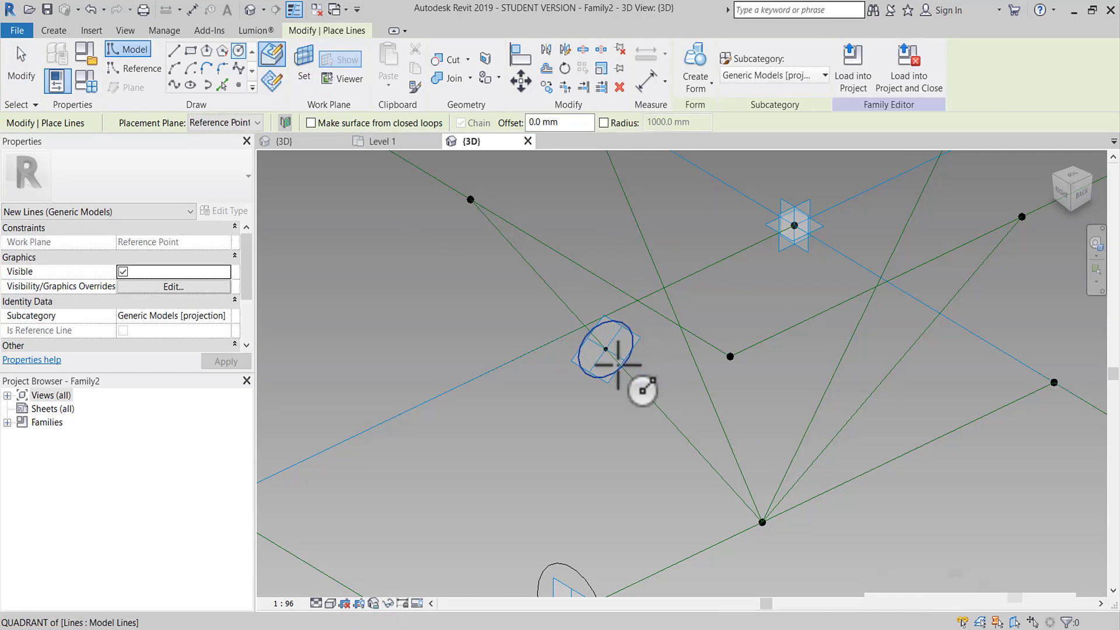
scroll(610, 361, down, 1)
scroll(607, 360, down, 1)
mouse_move(607, 360)
middle_down()
mouse_move(618, 395)
mouse_move(656, 375)
middle_up()
key(Escape)
key(Escape)
mouse_move(887, 338)
middle_down()
mouse_move(806, 388)
mouse_move(728, 396)
mouse_move(677, 386)
mouse_move(657, 405)
mouse_move(595, 382)
middle_up()
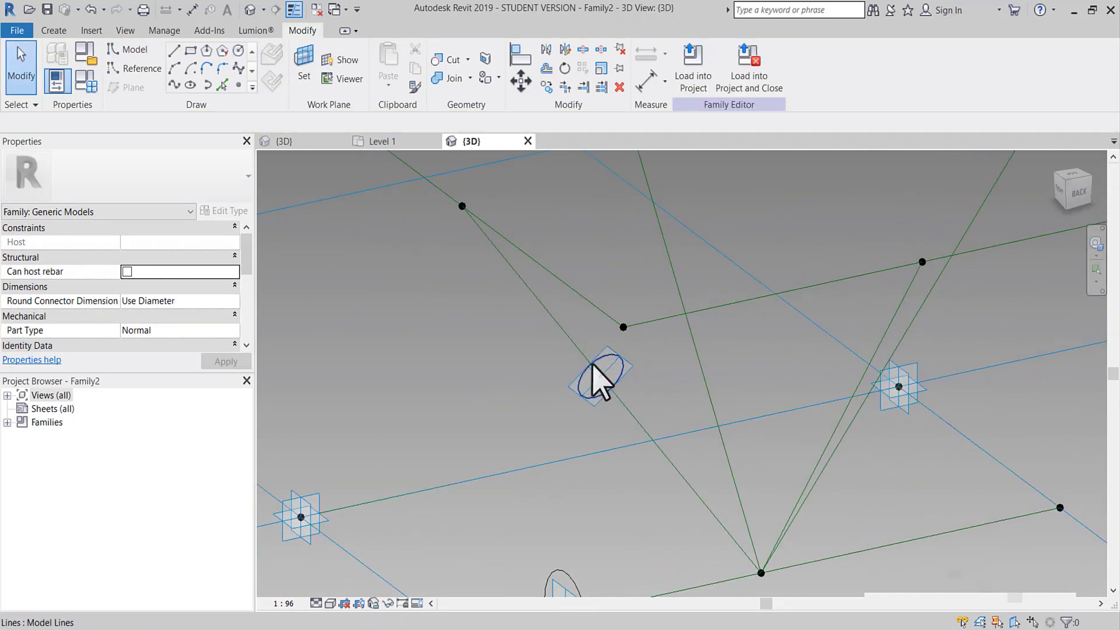
- Copy the circle together with its reference point to a new position
drag(521, 331, 679, 454)
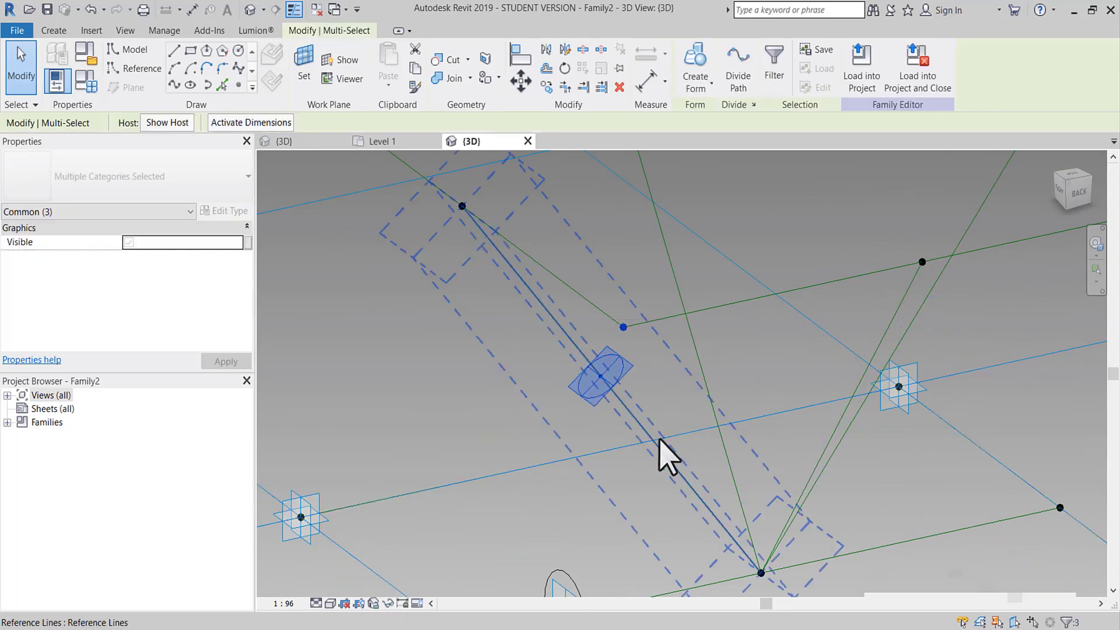
key(Escape)
mouse_move(660, 445)
shift+middle_down()
mouse_move(693, 425)
mouse_move(692, 438)
shift+middle_up()
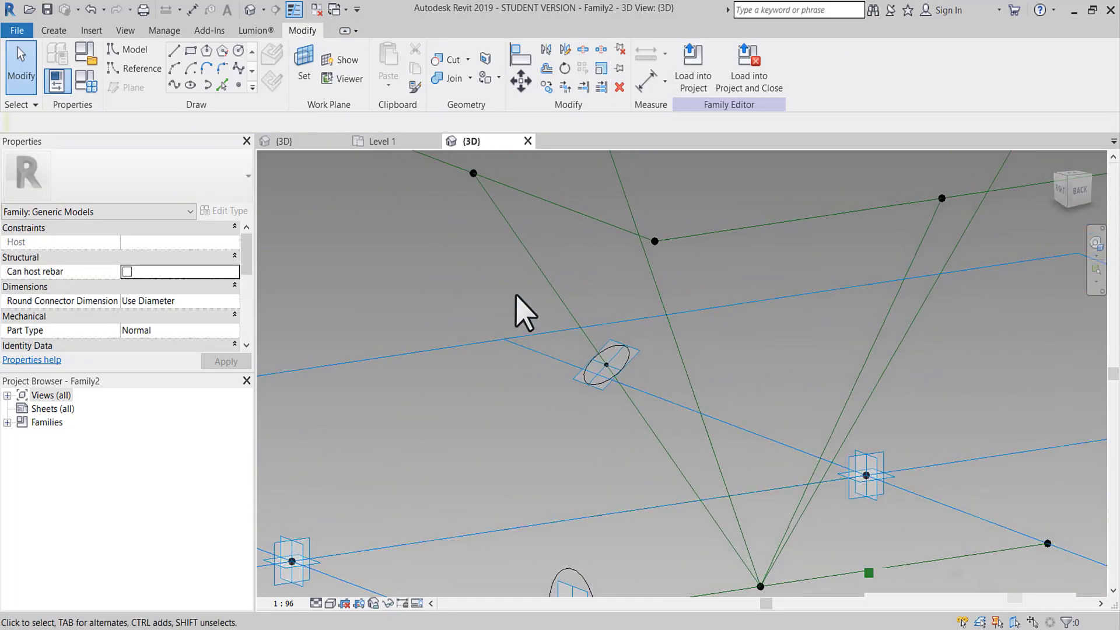
drag(514, 292, 677, 410)
click(546, 86)
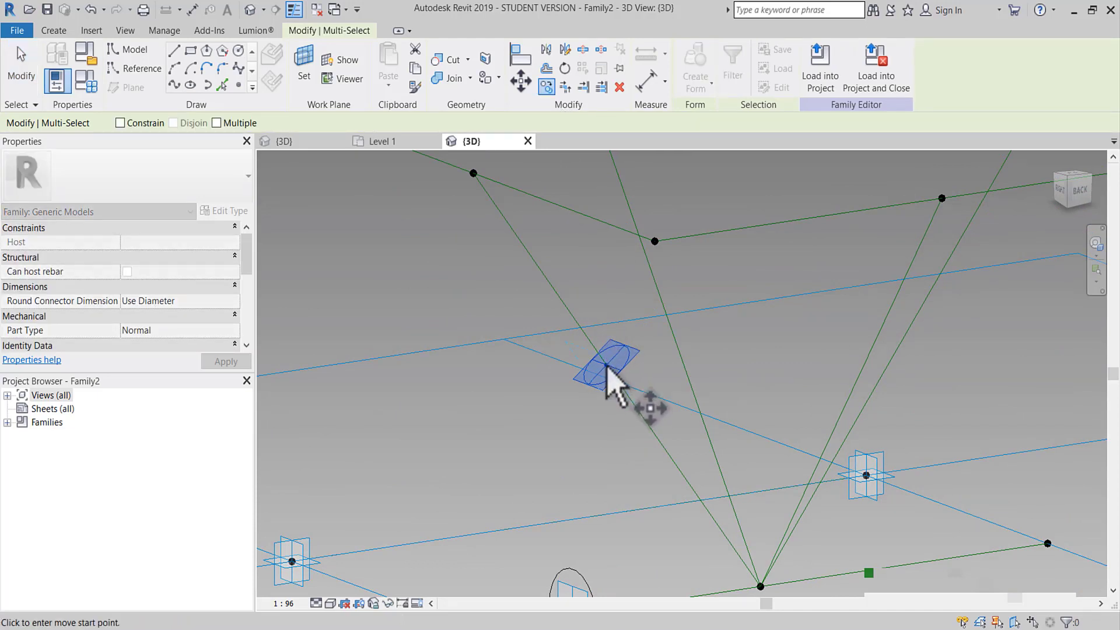
click(607, 367)
click(569, 314)
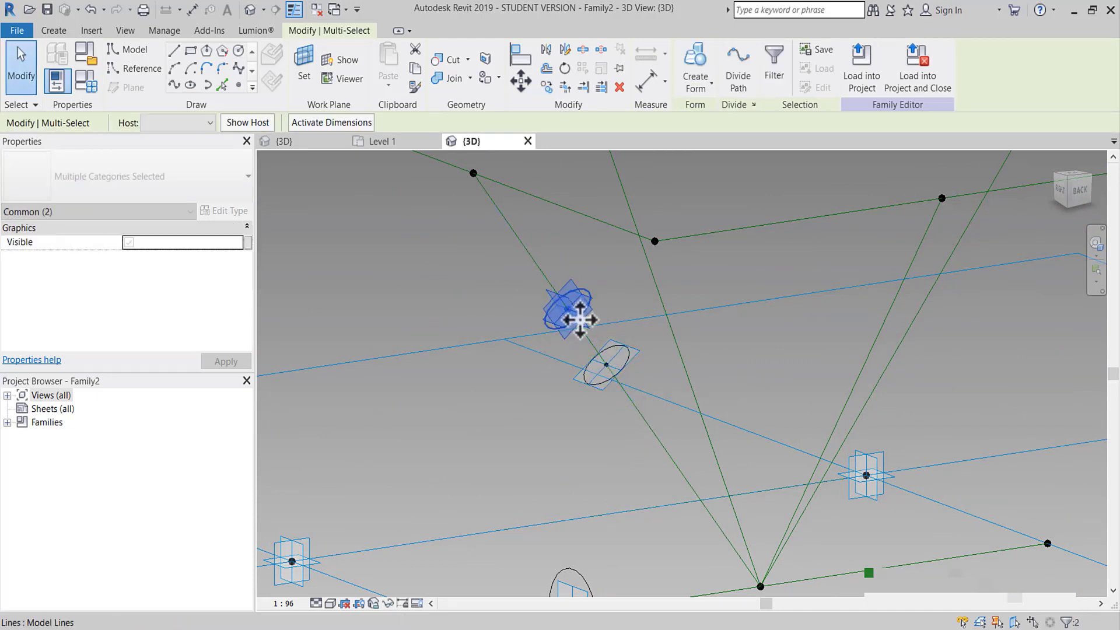
click(513, 275)
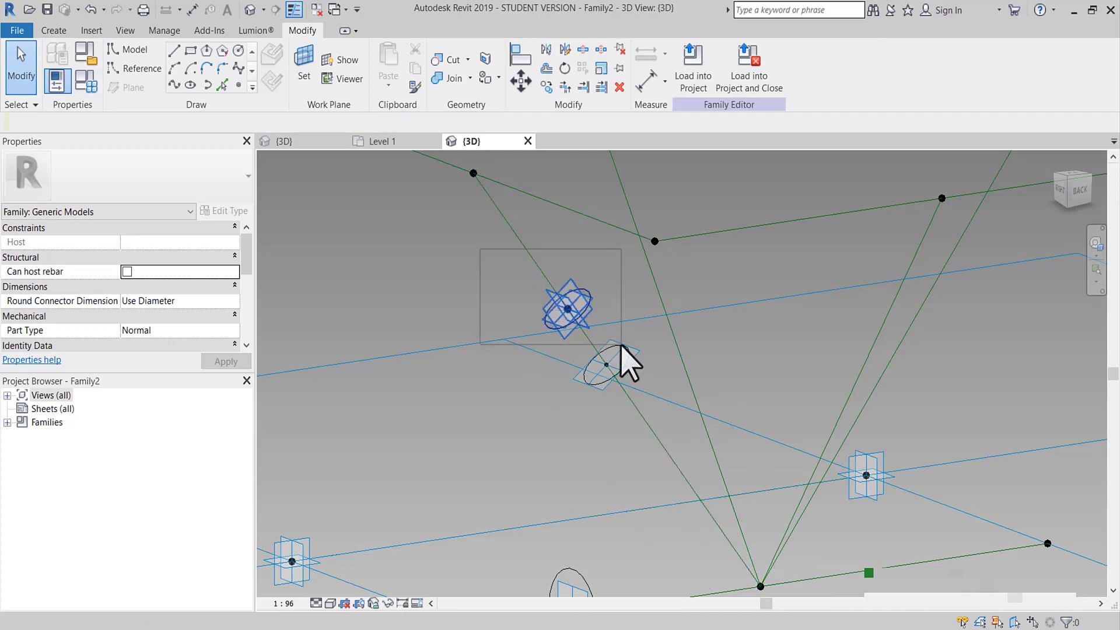
- Rehost the copy's reference point onto a reference line midpoint, then select the lower line
drag(588, 309, 623, 341)
key(Escape)
scroll(569, 312, up, 2)
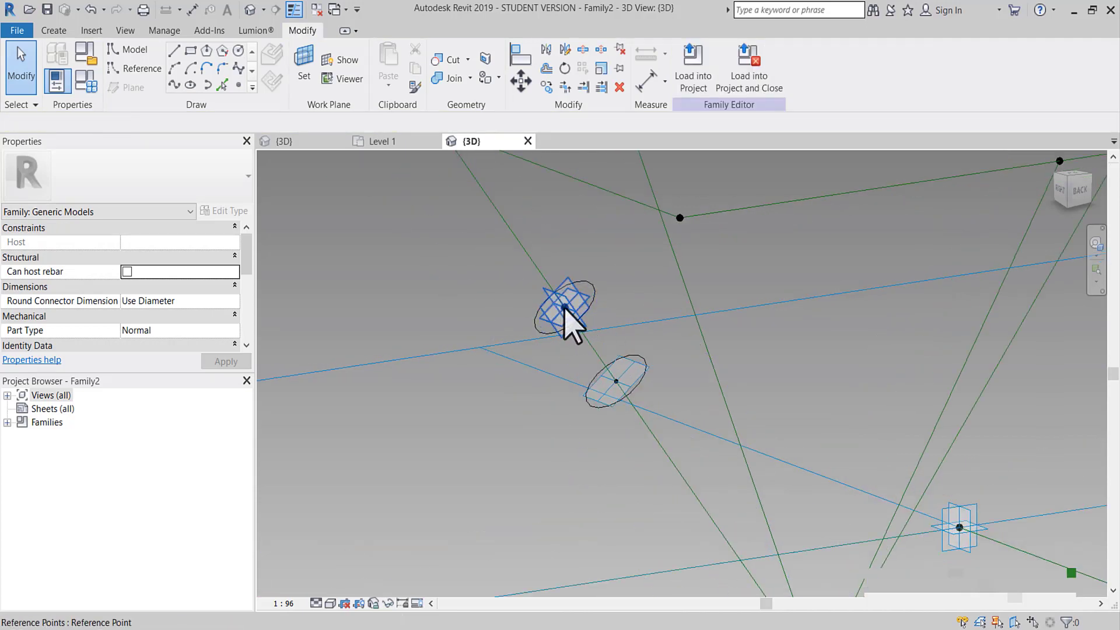
click(565, 315)
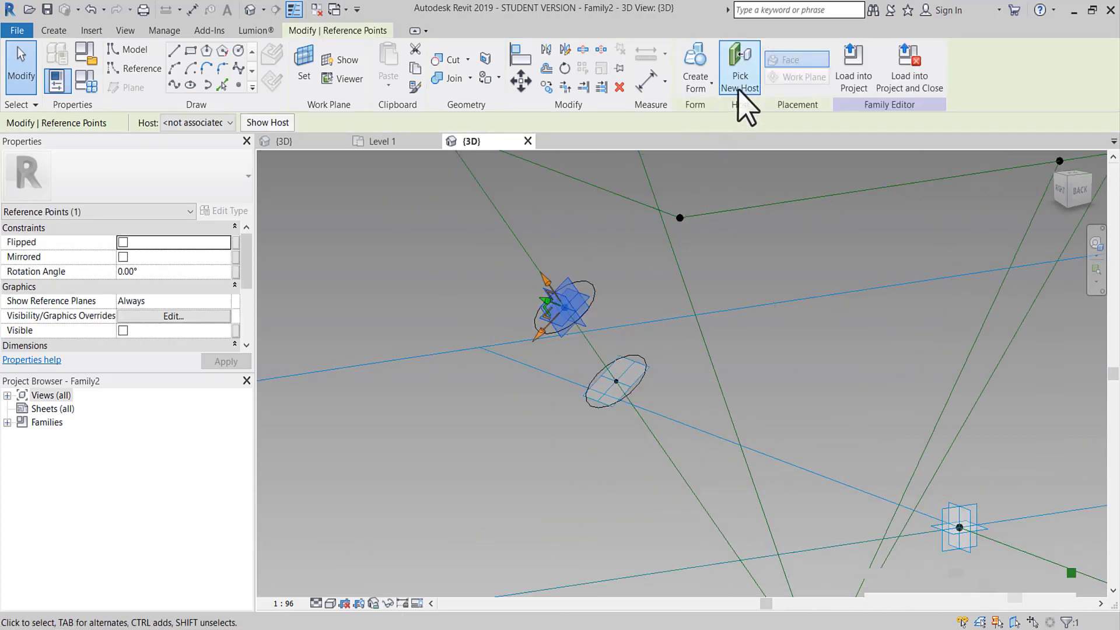
click(749, 96)
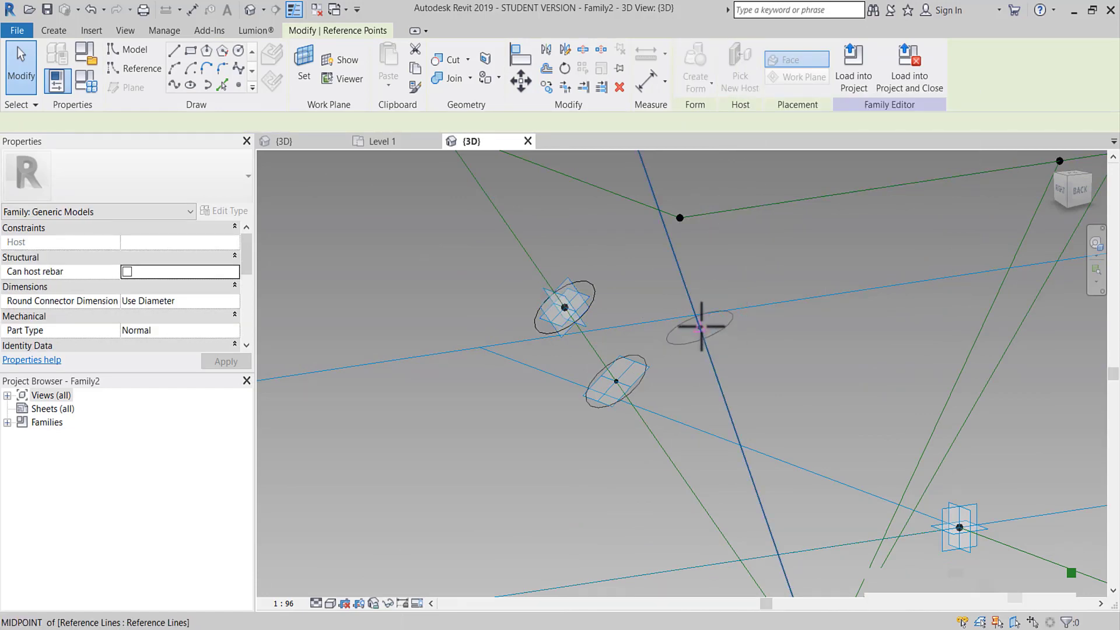
click(708, 349)
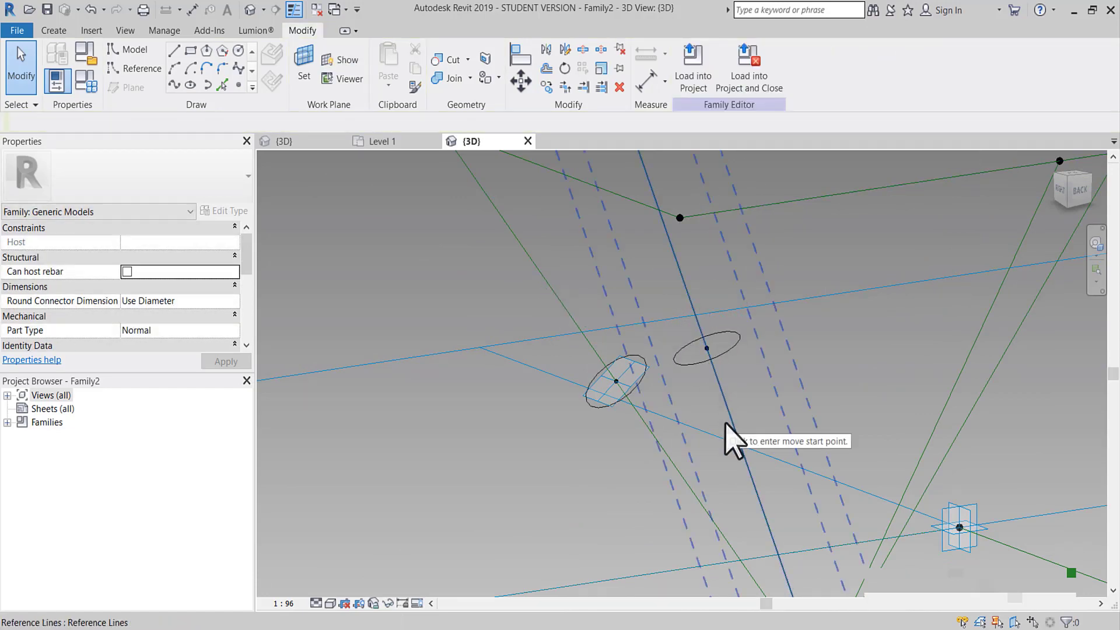
scroll(729, 426, down, 2)
mouse_move(741, 434)
shift+middle_down()
mouse_move(763, 482)
mouse_move(733, 430)
mouse_move(663, 475)
shift+middle_up()
click(655, 474)
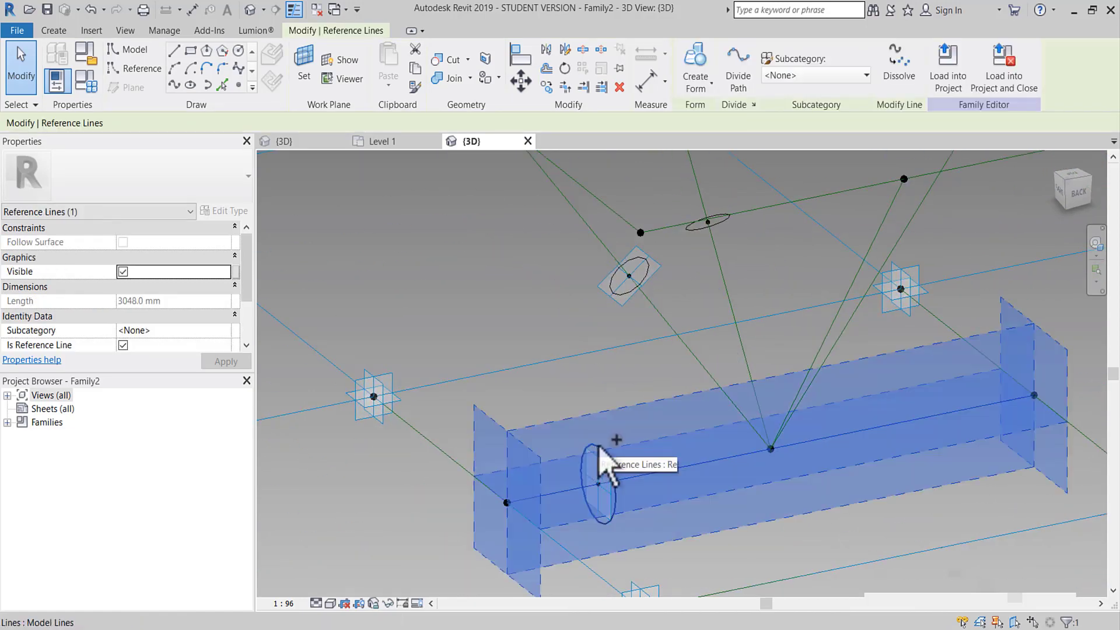
- Turn the circle and lower reference line into a solid horizontal tube
ctrl+click(600, 448)
click(700, 87)
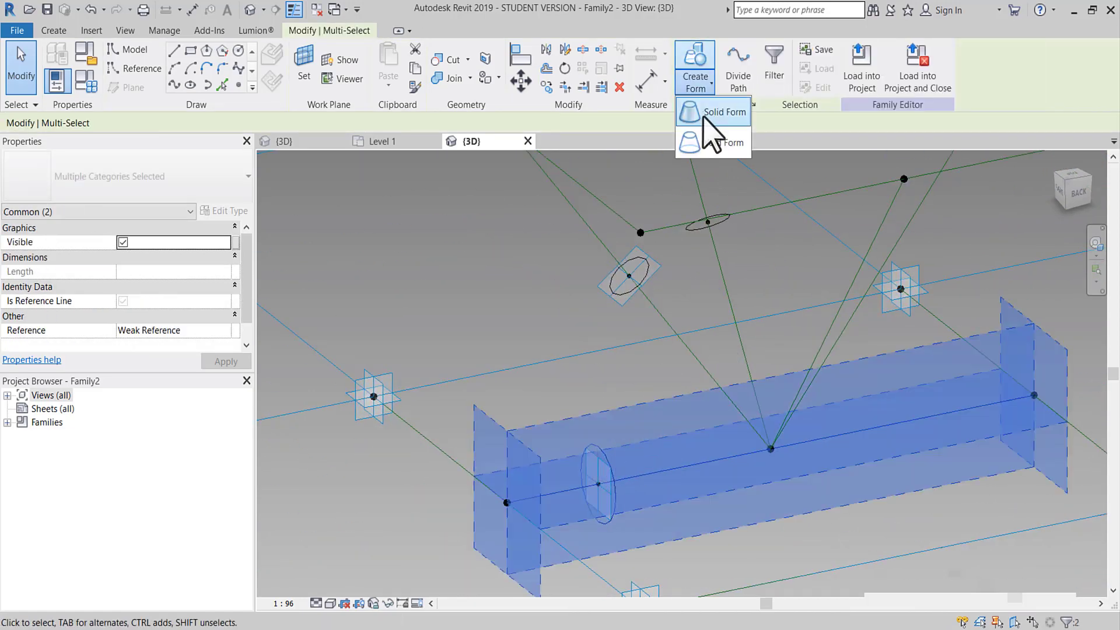
click(717, 122)
shift+middle_drag(680, 368, 686, 423)
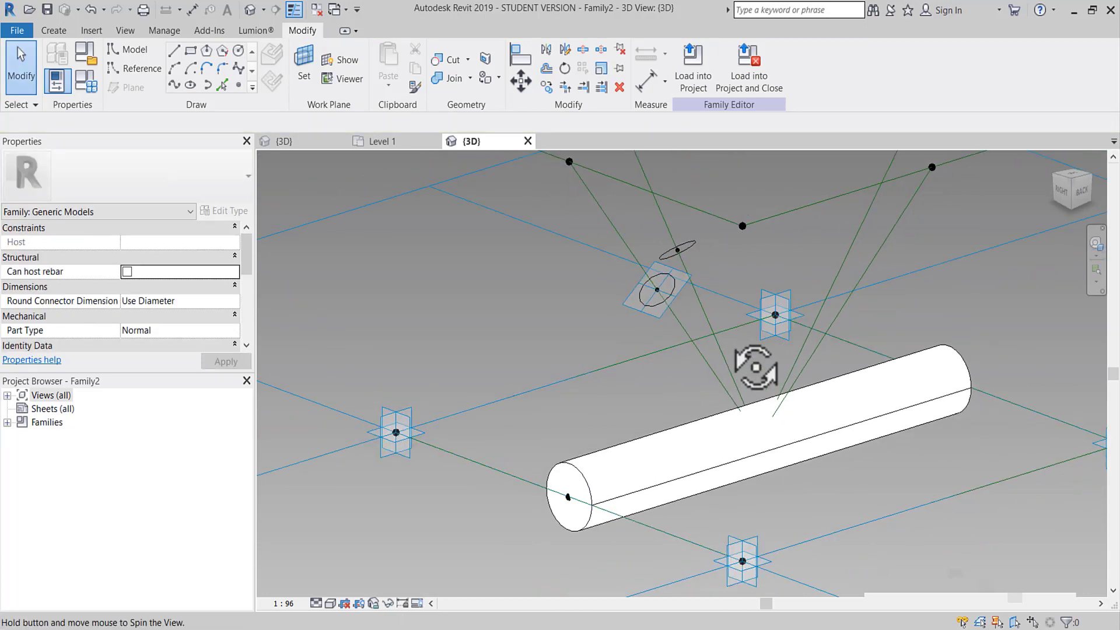
- Create solid tubes along the two diagonal reference lines from their circle profile
click(680, 437)
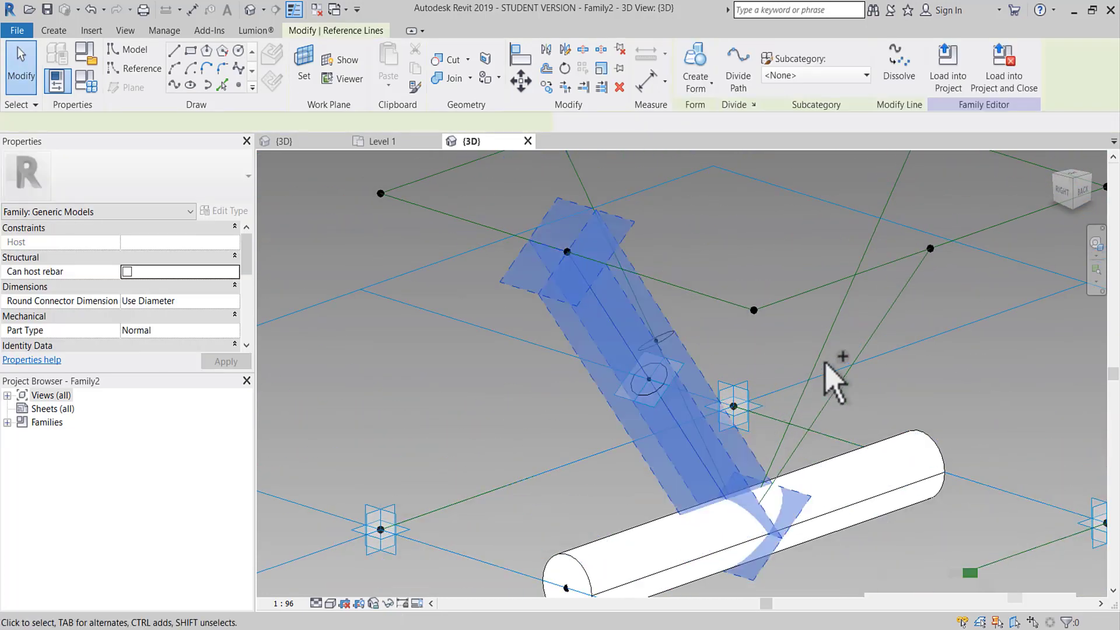
ctrl+click(828, 341)
scroll(689, 383, up, 2)
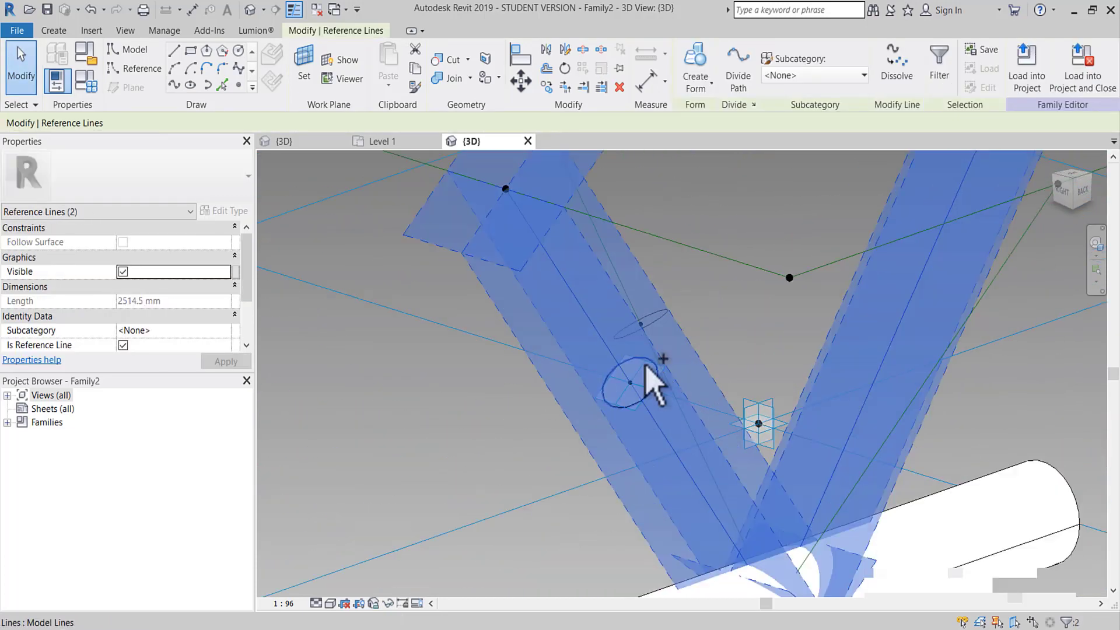
ctrl+click(645, 359)
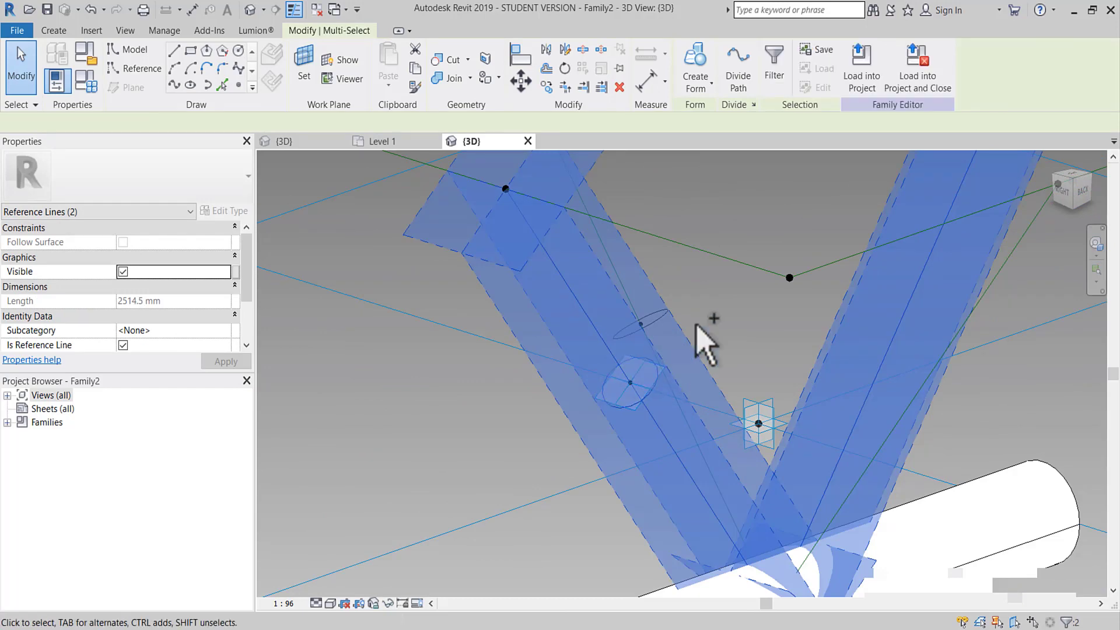
click(702, 93)
click(713, 120)
mouse_move(545, 400)
shift+middle_down()
mouse_move(565, 451)
mouse_move(712, 496)
mouse_move(576, 321)
shift+middle_up()
- Select the remaining reference-line path and its profile, then orbit to review the tubes
click(617, 344)
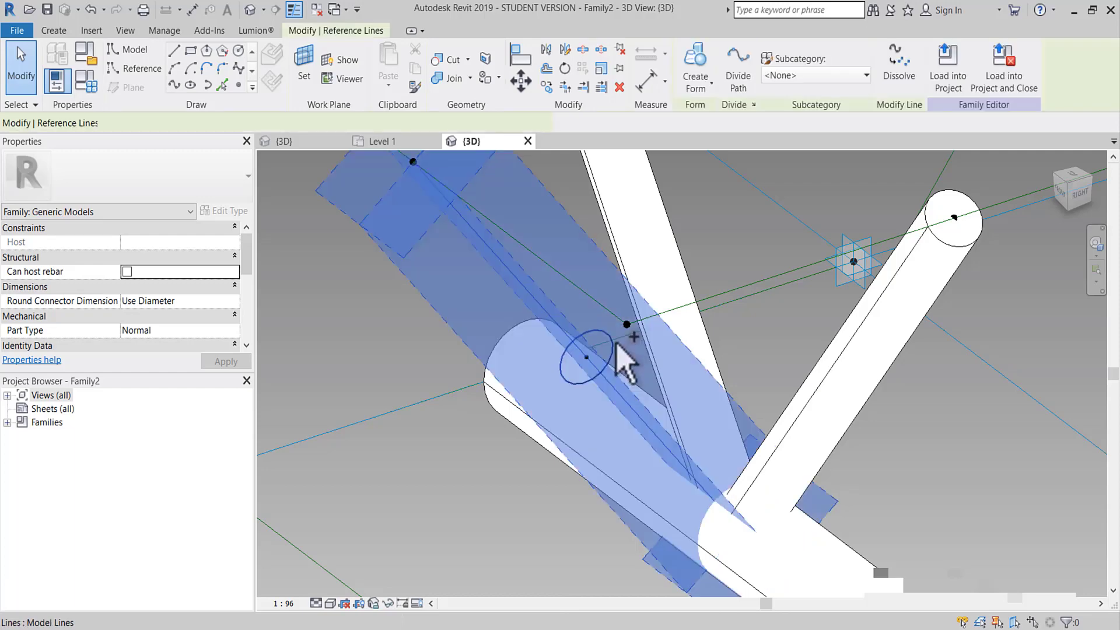
ctrl+click(619, 350)
mouse_move(618, 350)
shift+middle_down()
mouse_move(735, 375)
mouse_move(734, 309)
shift+middle_up()
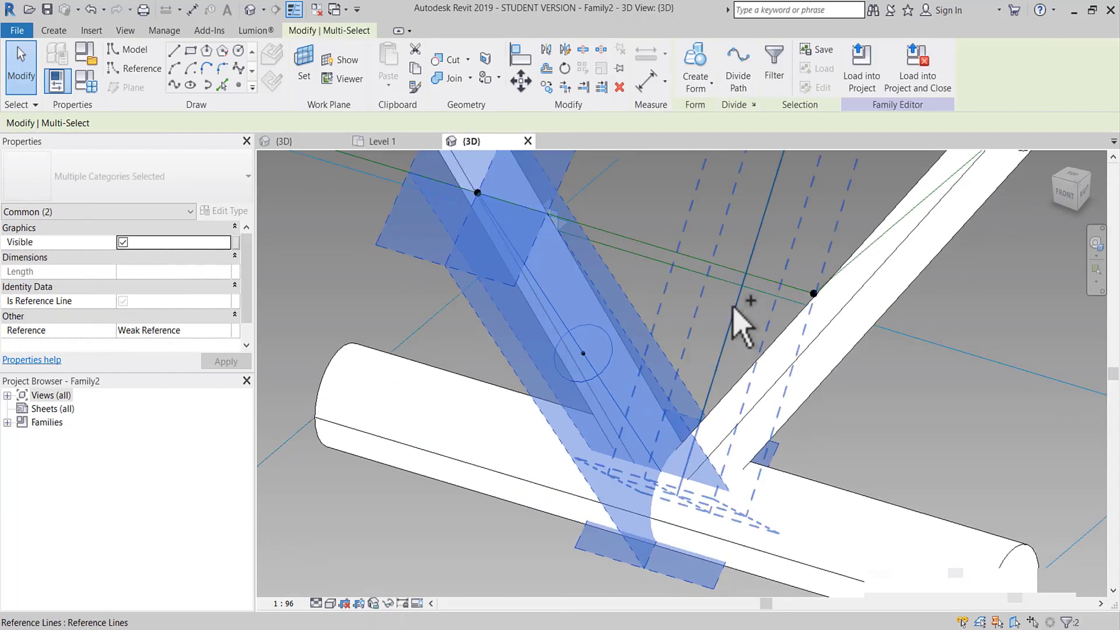
ctrl+click(798, 196)
click(707, 87)
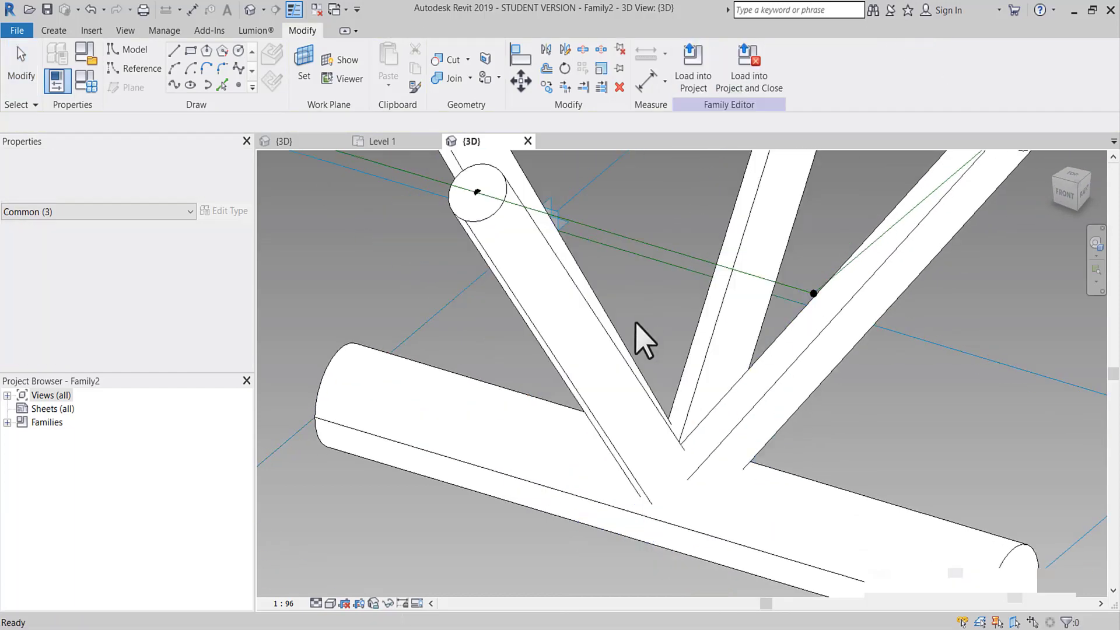
scroll(642, 336, down, 5)
mouse_move(656, 320)
shift+middle_down()
mouse_move(380, 295)
mouse_move(592, 354)
mouse_move(613, 375)
mouse_move(600, 280)
mouse_move(602, 334)
shift+middle_up()
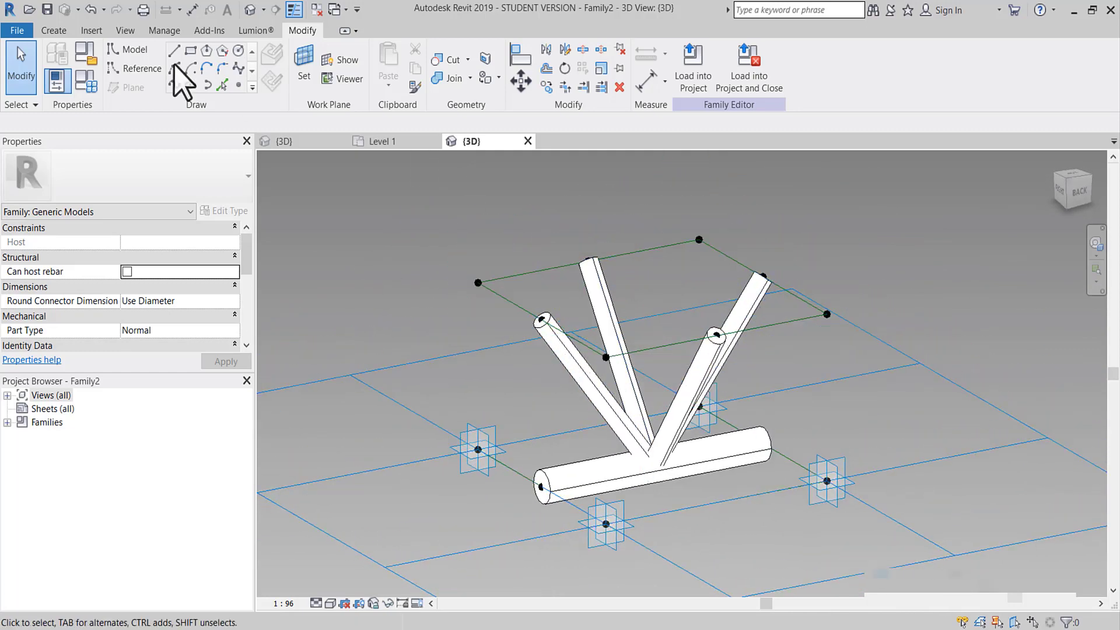
- Place a reference point on a top reference line and set its reference planes to show Always
click(135, 49)
click(239, 85)
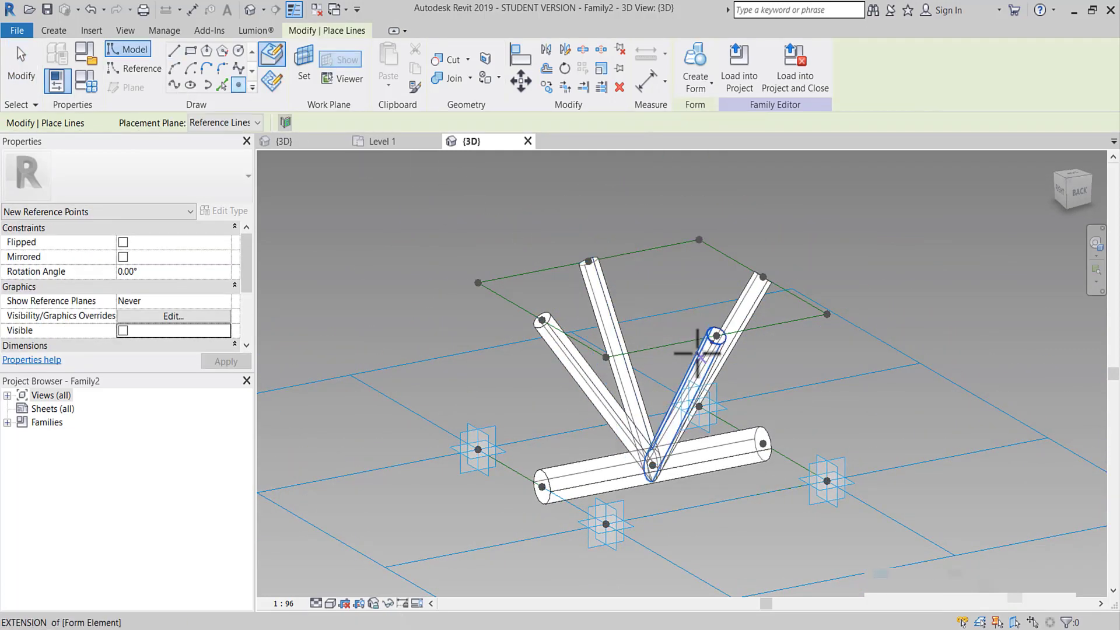
mouse_move(719, 409)
shift+middle_down()
mouse_move(733, 422)
mouse_move(656, 388)
mouse_move(574, 434)
shift+middle_up()
scroll(743, 385, up, 2)
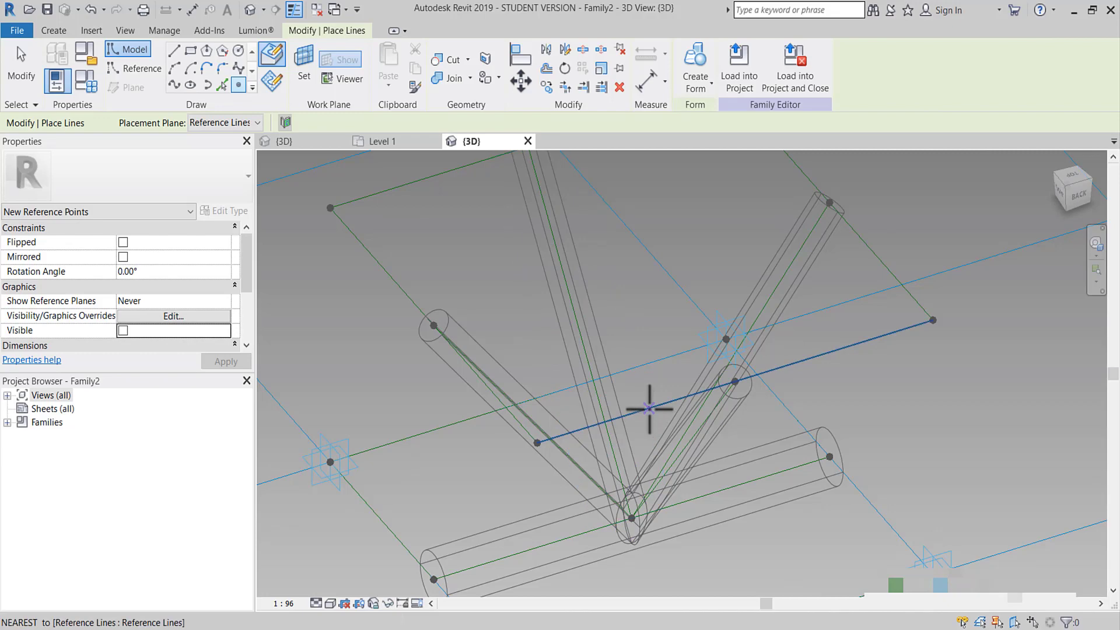
click(650, 408)
scroll(654, 408, up, 3)
key(Escape)
key(Escape)
click(645, 407)
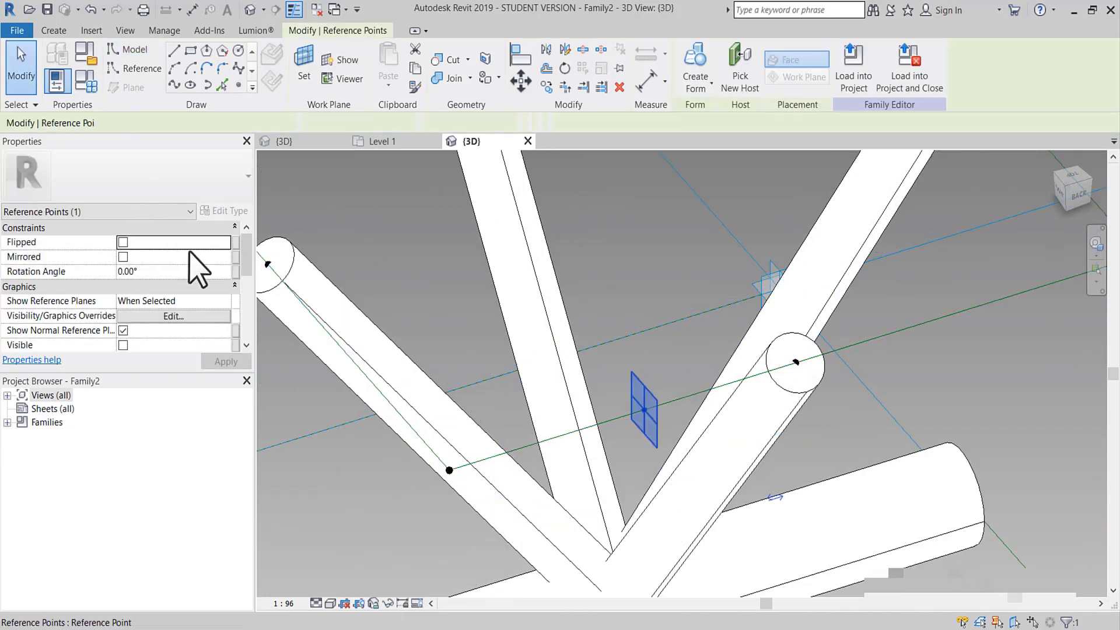
scroll(216, 283, down, 1)
click(223, 257)
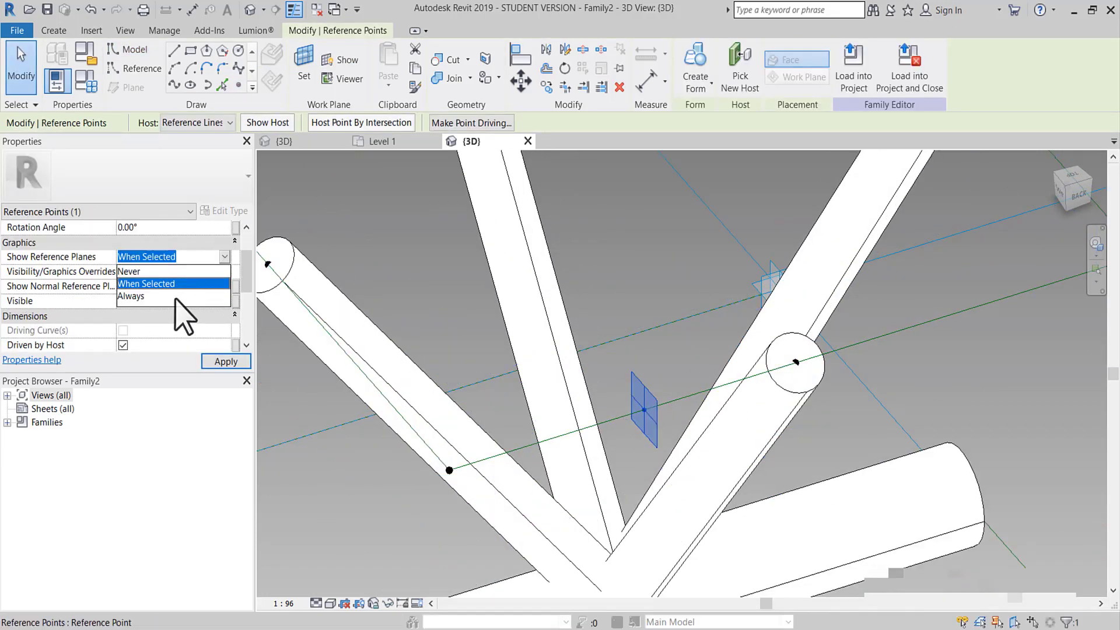
click(175, 296)
- Draw a 200 mm-radius circle centred on the reference point's plane
click(239, 51)
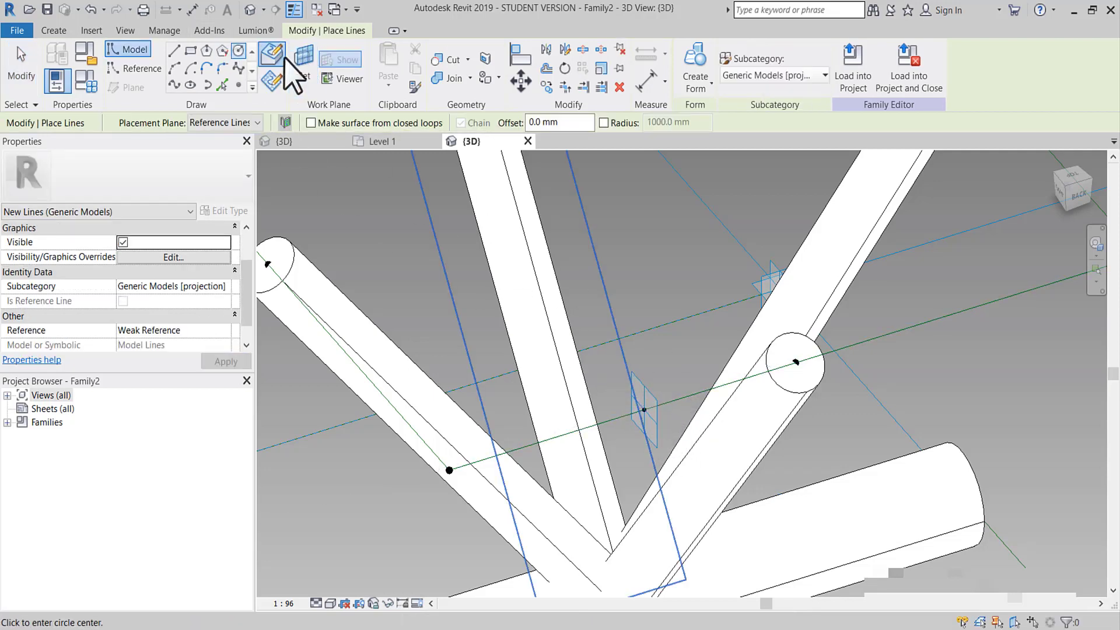
click(304, 76)
click(658, 408)
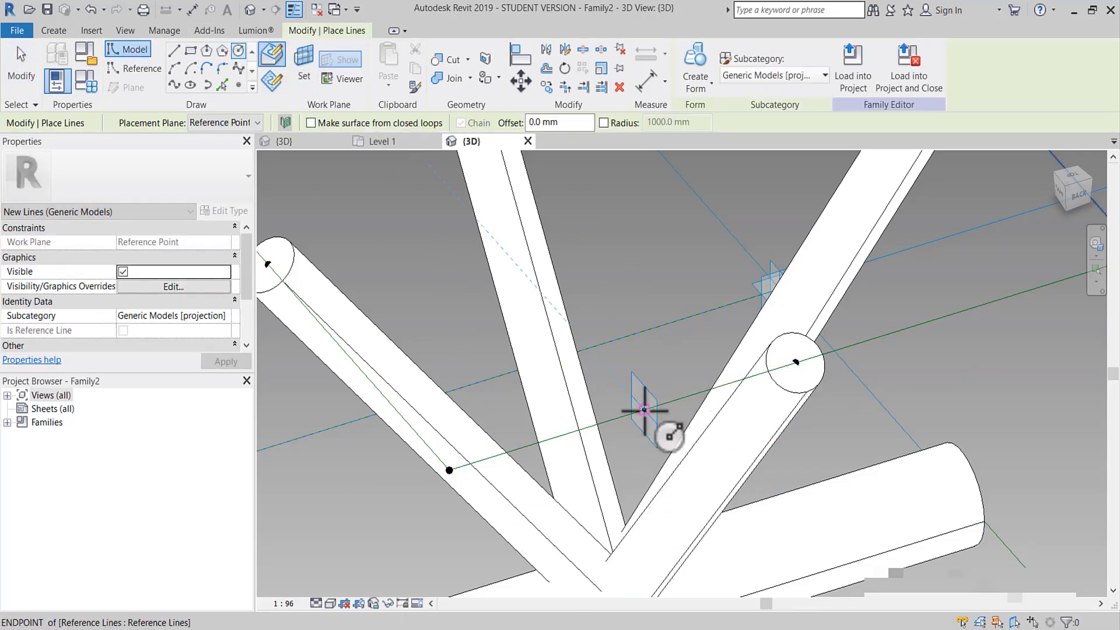
text(200)
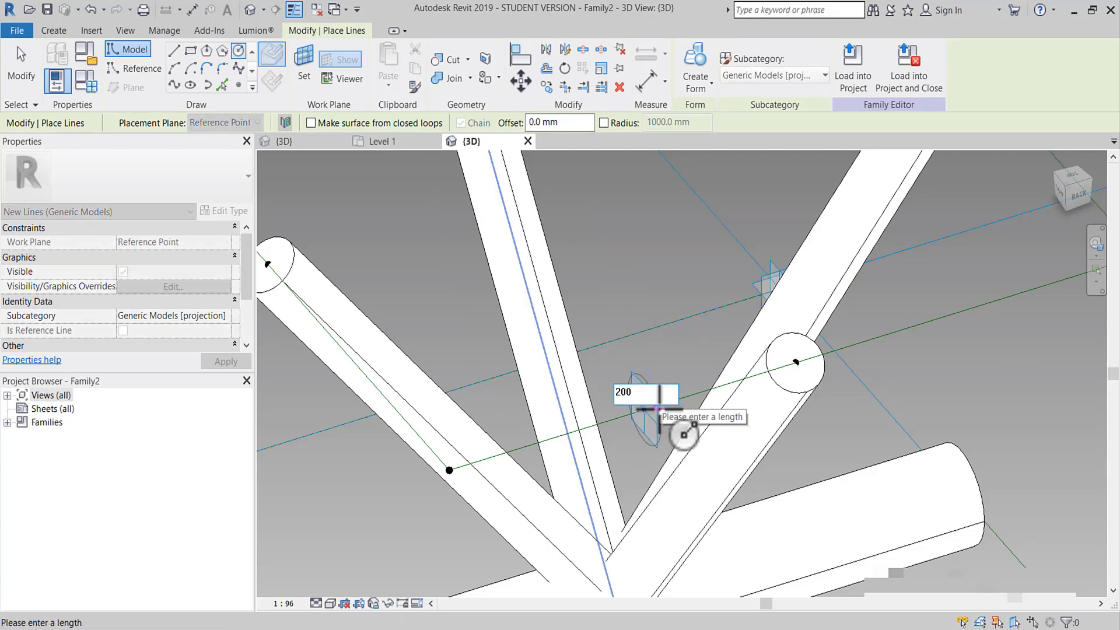
key(Return)
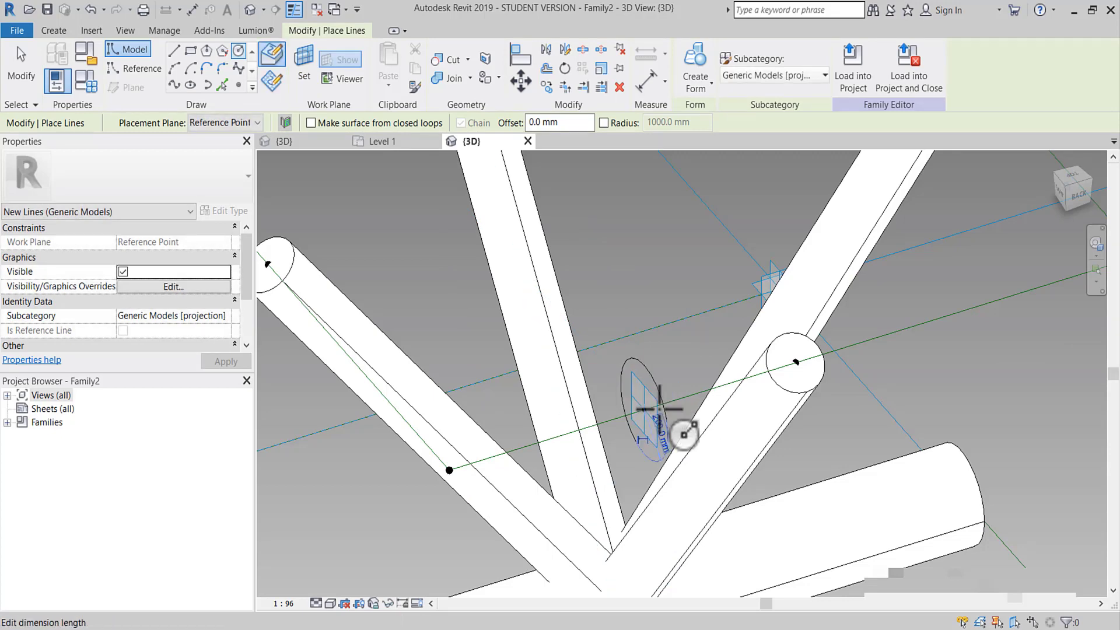
key(Escape)
key(Escape)
scroll(671, 391, down, 5)
- Create a solid tube form from the four top reference lines and the circle
middle_drag(666, 371, 678, 424)
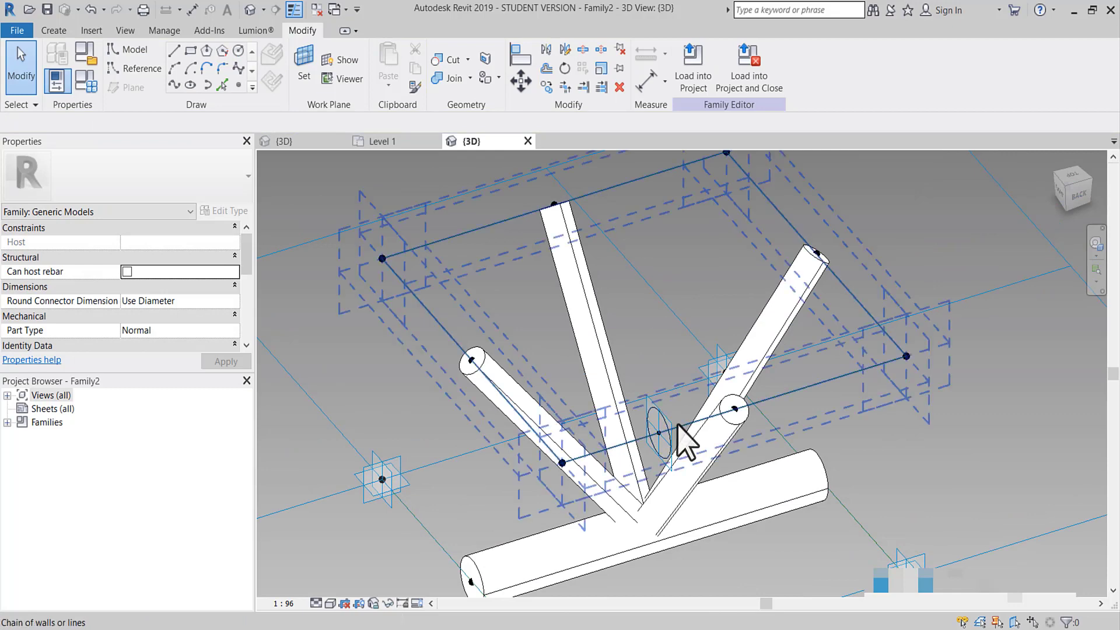
click(673, 423)
scroll(670, 429, up, 3)
ctrl+click(667, 414)
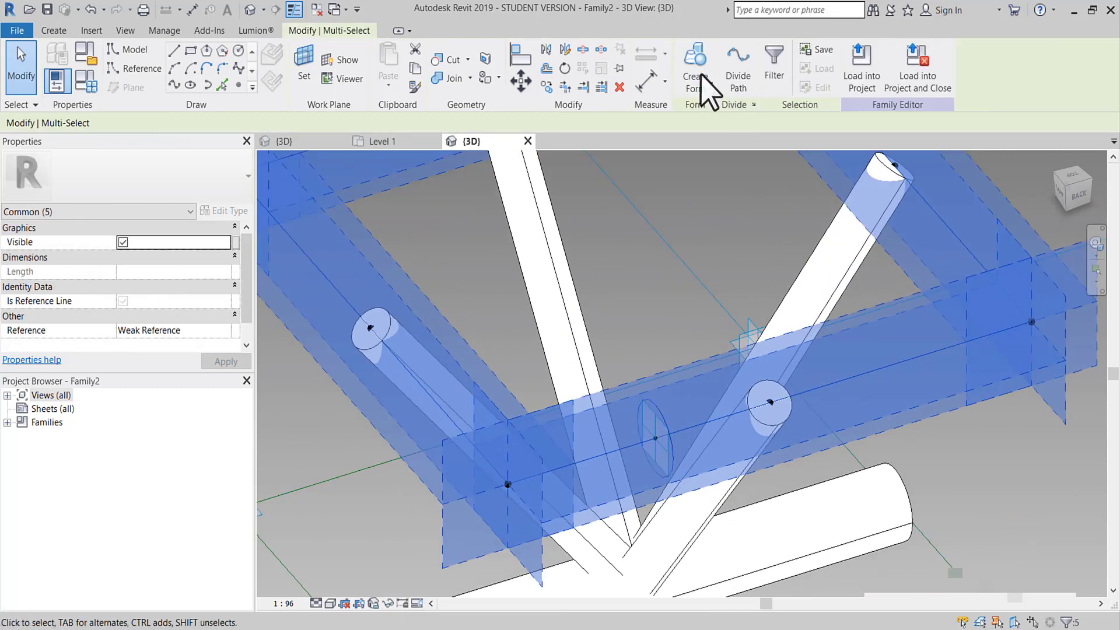
click(703, 82)
scroll(625, 420, down, 5)
mouse_move(625, 420)
shift+middle_down()
mouse_move(680, 420)
mouse_move(670, 405)
shift+middle_up()
shift+middle_drag(677, 365, 679, 367)
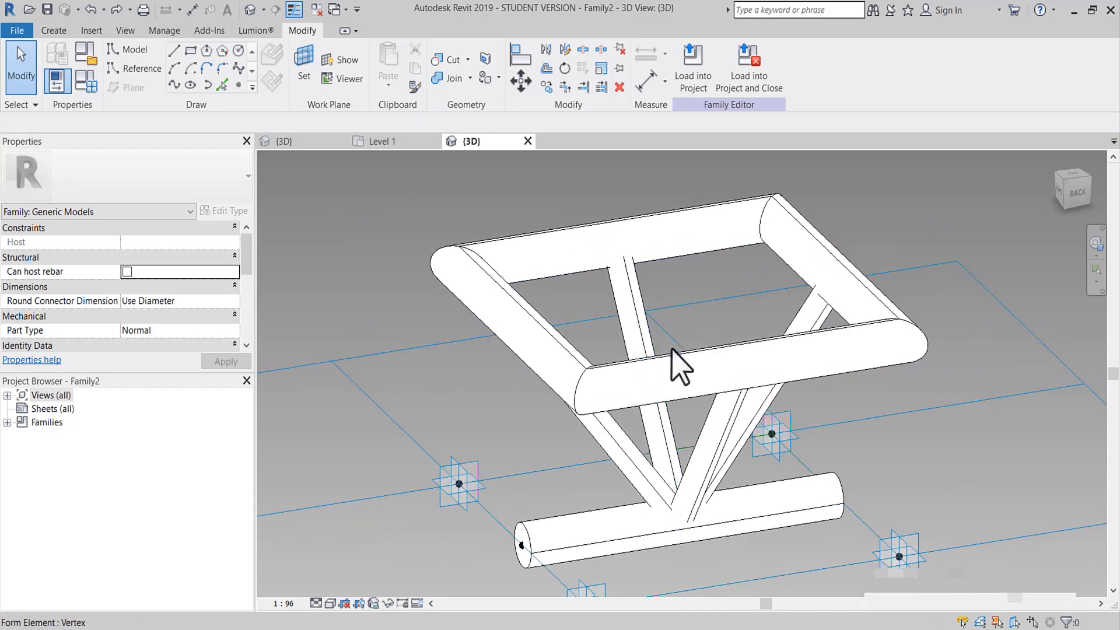
- Temporarily hide the tube frame form
key(Tab)
click(660, 378)
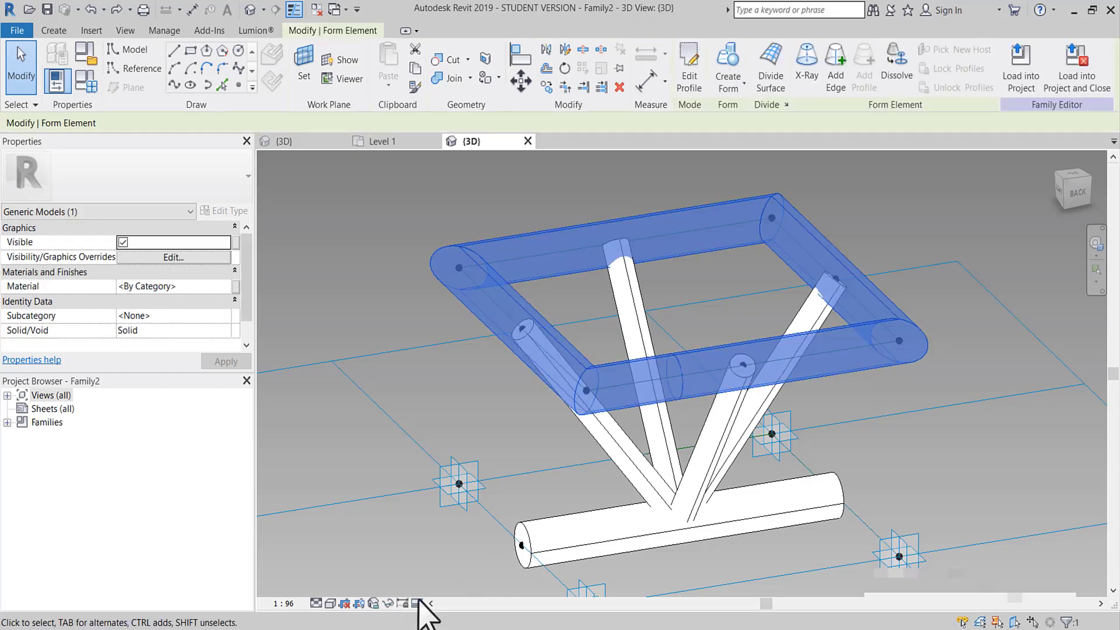
click(376, 603)
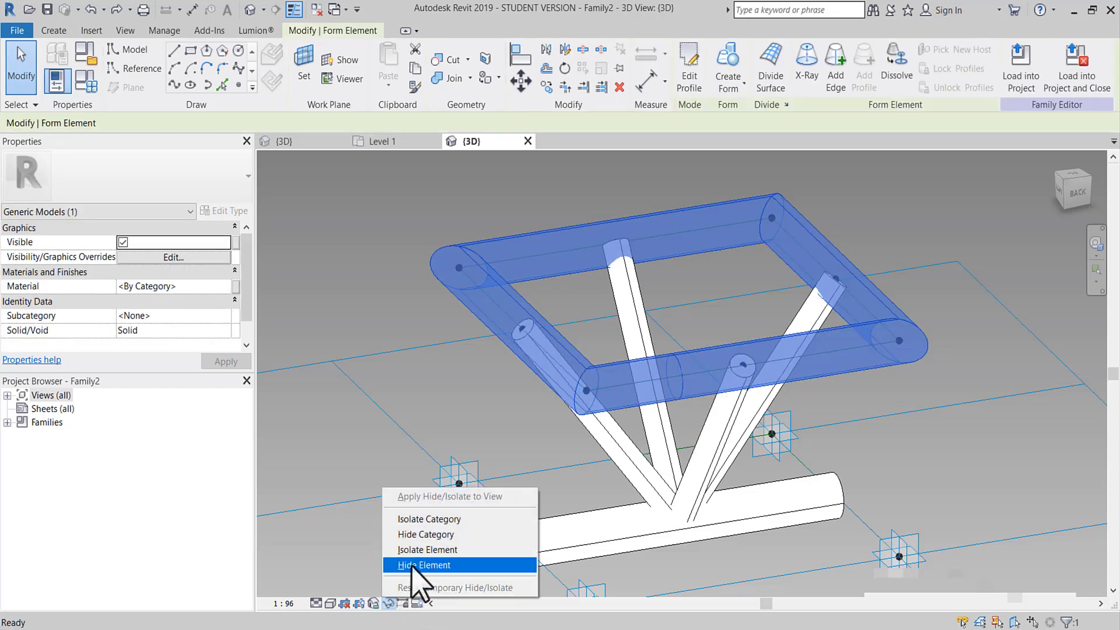
click(450, 564)
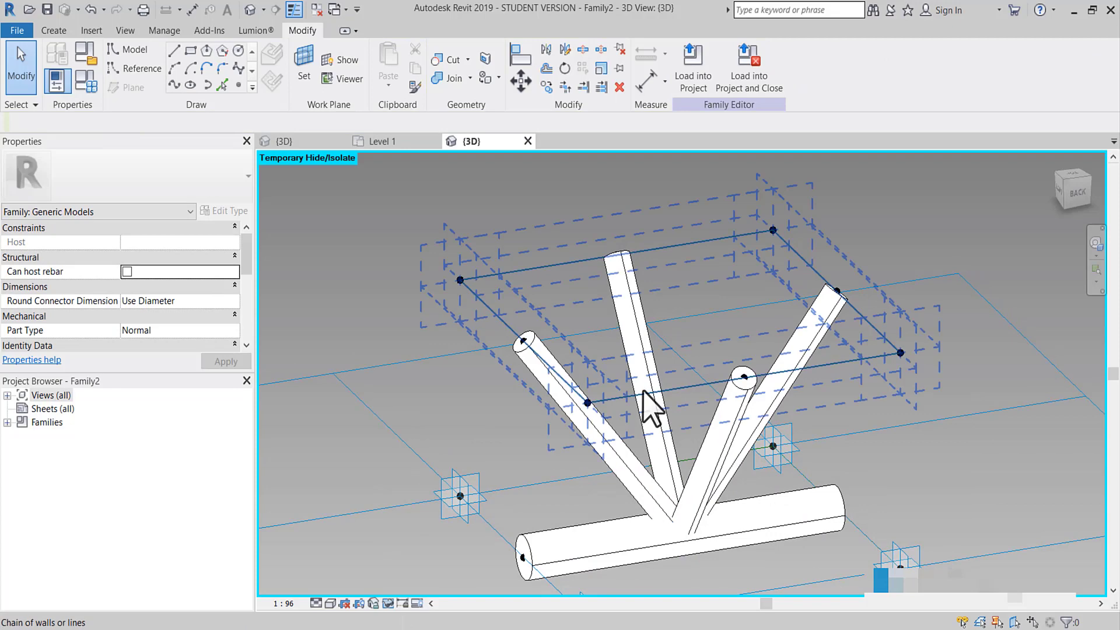
- Create a 100 mm-high solid box from the four top reference lines, then unhide the frame
click(643, 392)
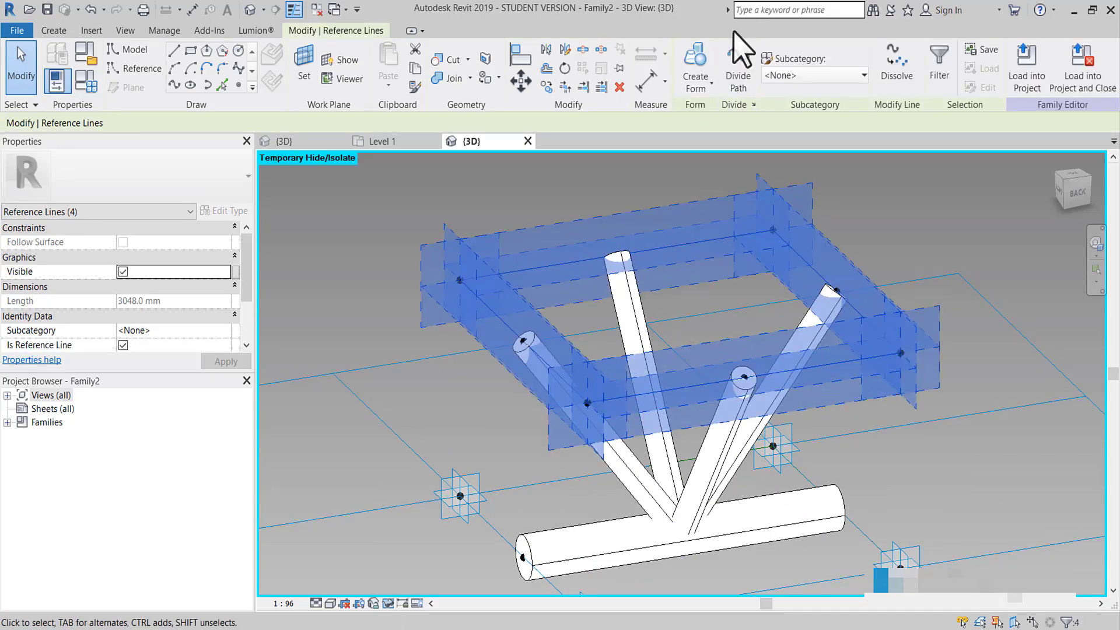
click(706, 78)
click(714, 116)
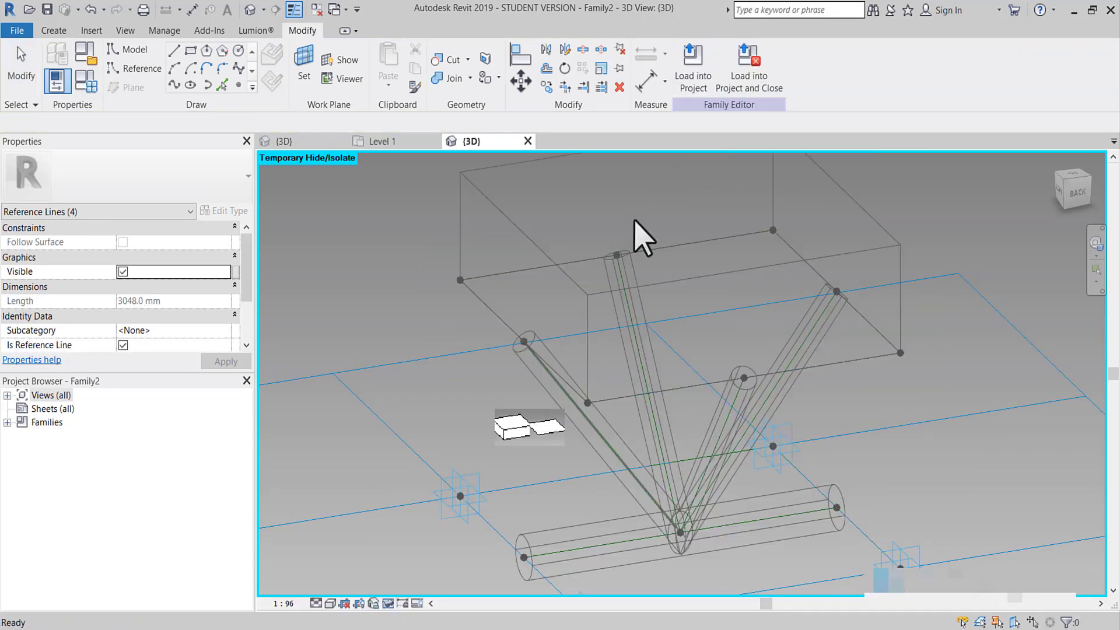
click(512, 425)
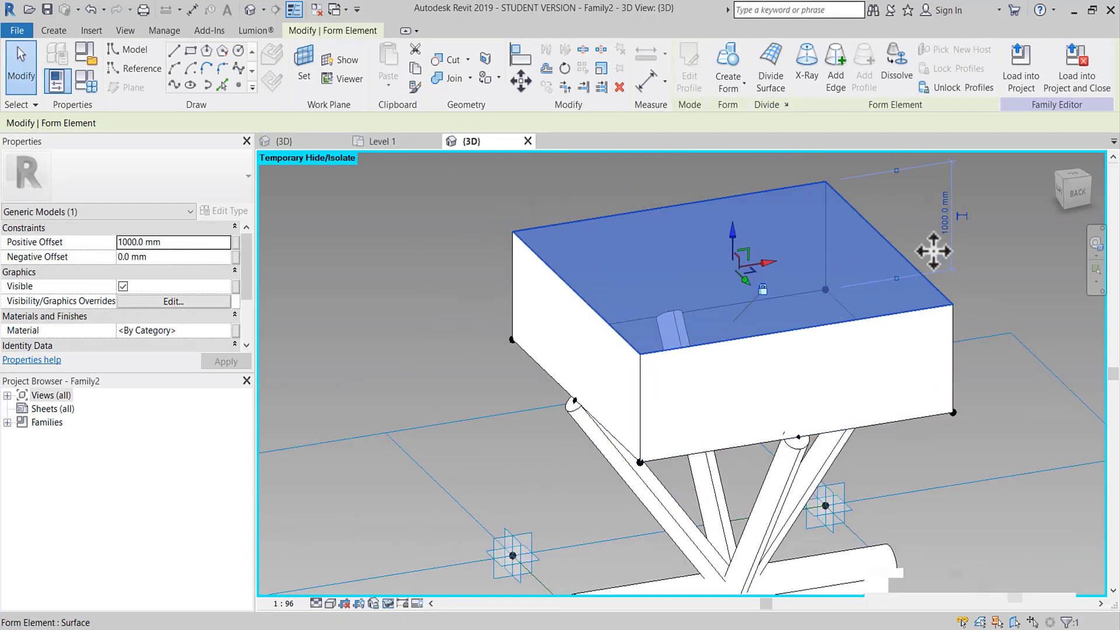
click(948, 228)
text(100)
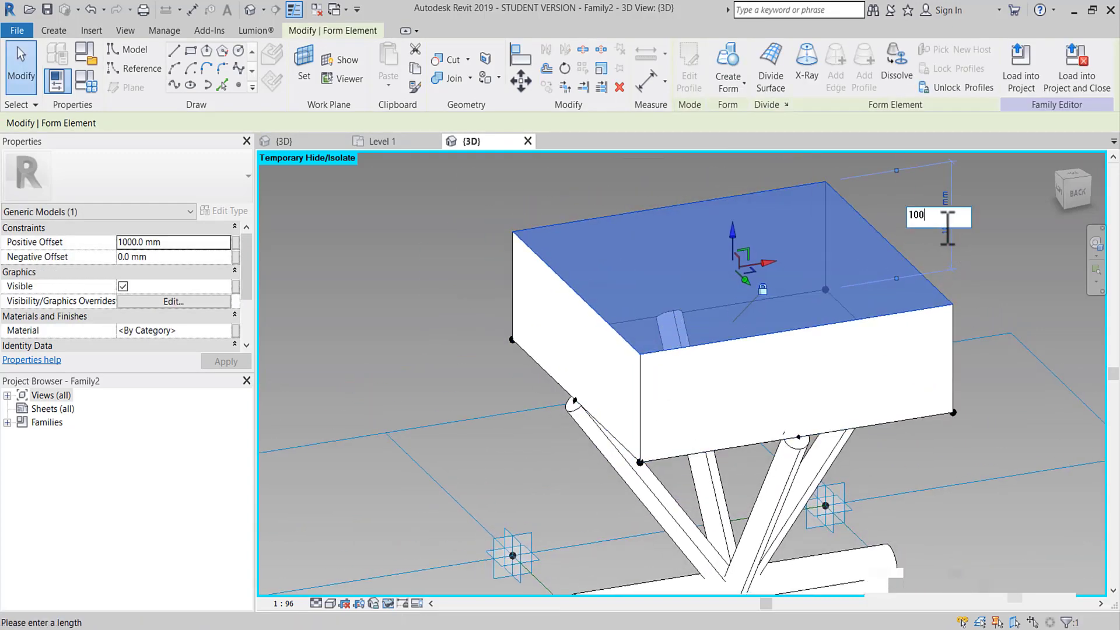
key(Return)
key(Escape)
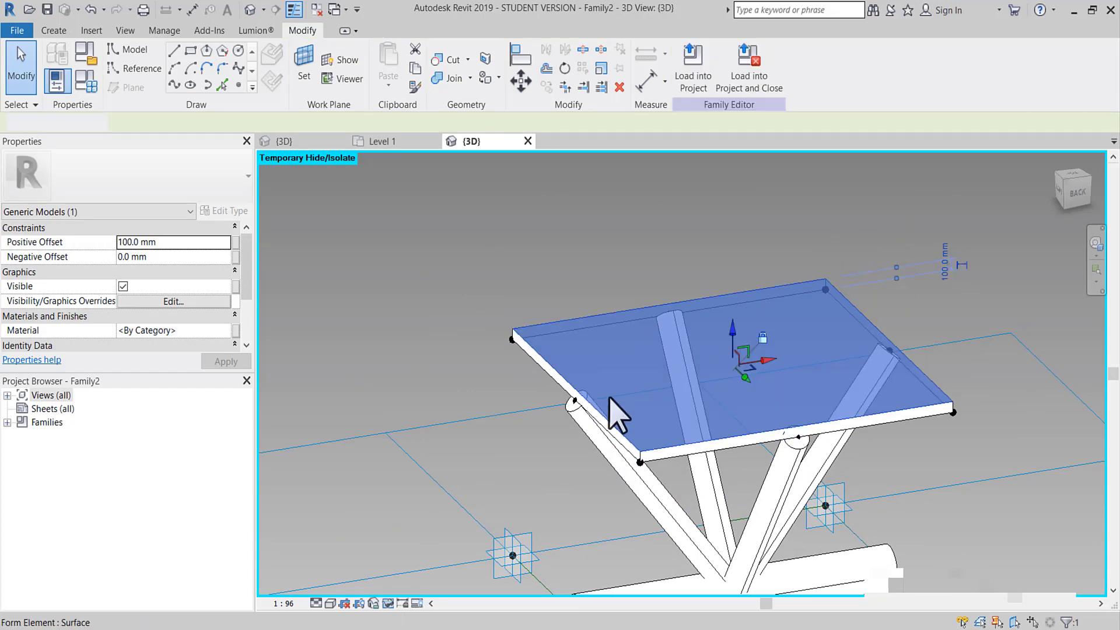
click(388, 604)
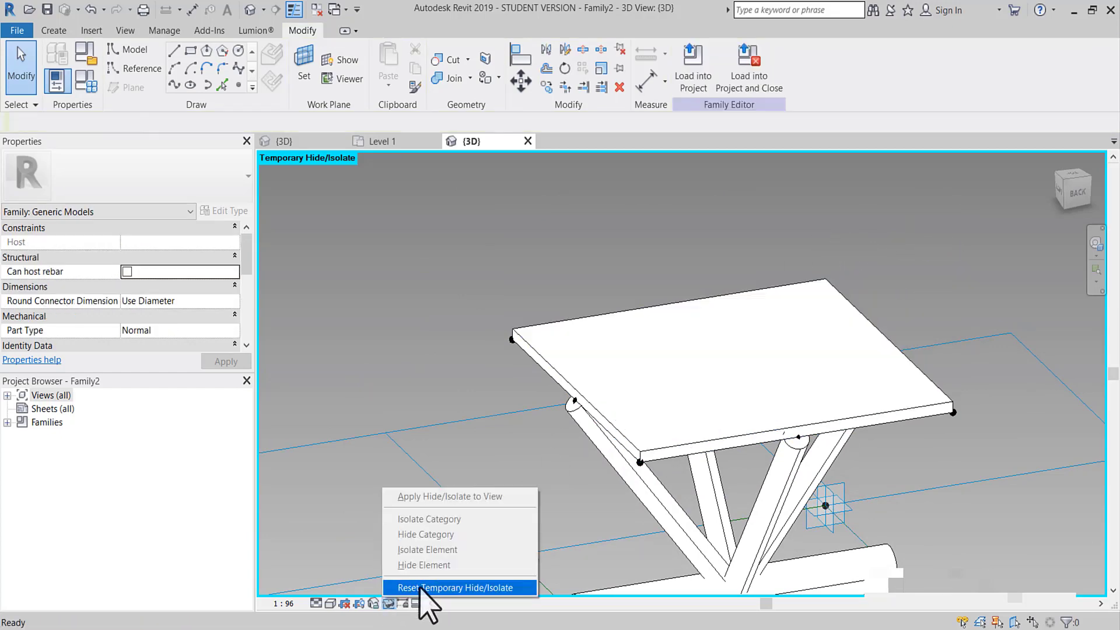
click(414, 587)
mouse_move(454, 374)
shift+middle_down()
mouse_move(543, 301)
mouse_move(556, 312)
shift+middle_up()
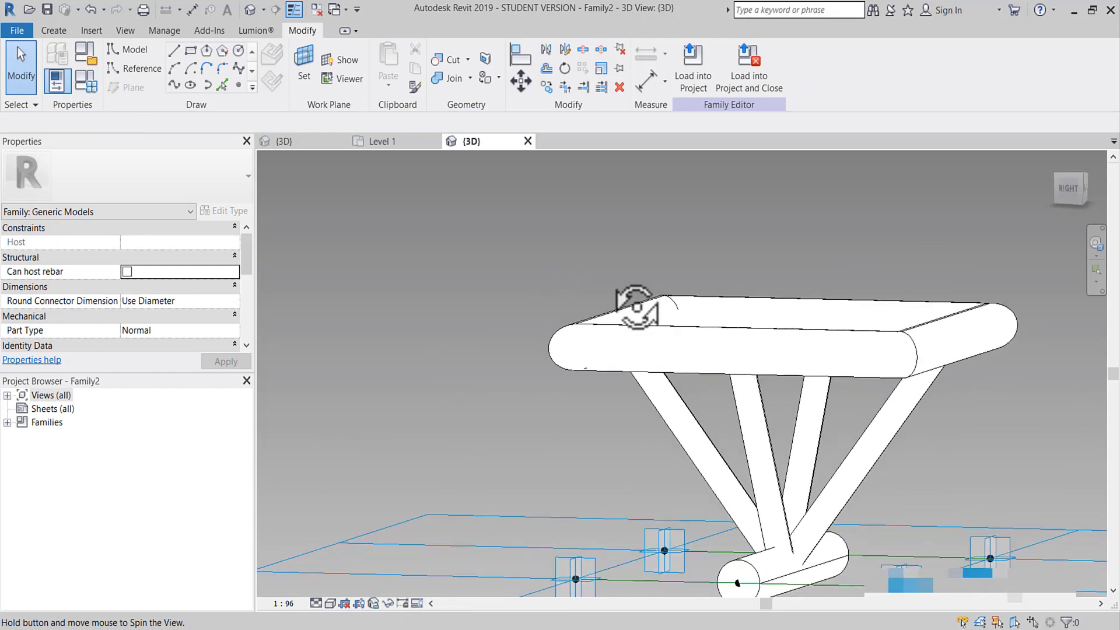
- Associate the tabletop panel's Material with a new family parameter named CAM
scroll(613, 371, down, 3)
mouse_move(612, 371)
shift+middle_down()
mouse_move(578, 425)
mouse_move(653, 476)
shift+middle_up()
scroll(725, 445, up, 3)
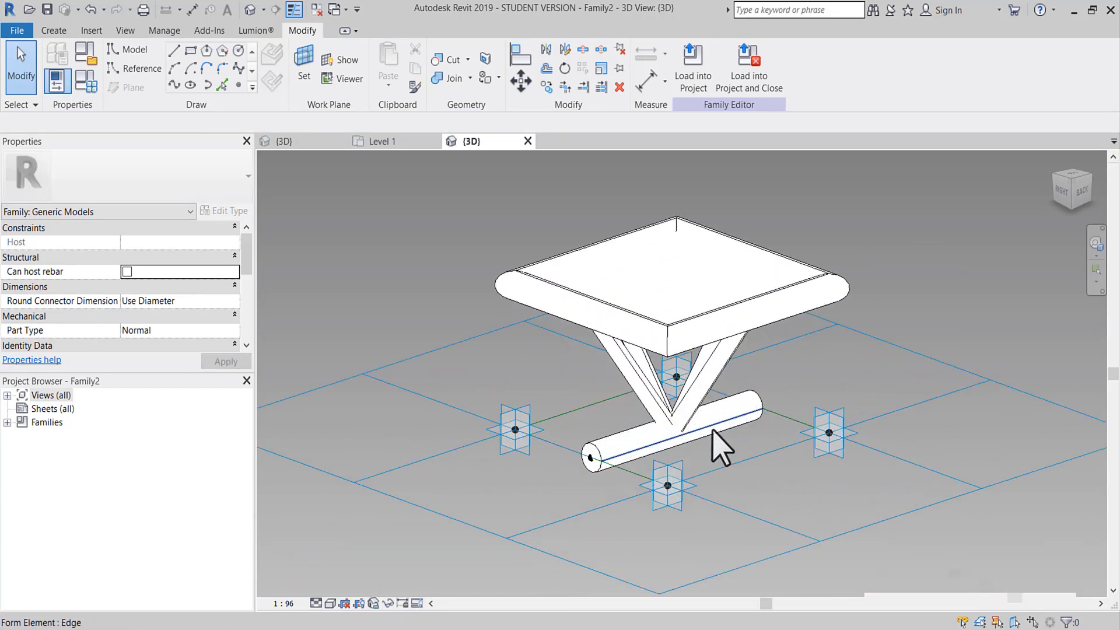
shift+middle_drag(725, 445, 671, 451)
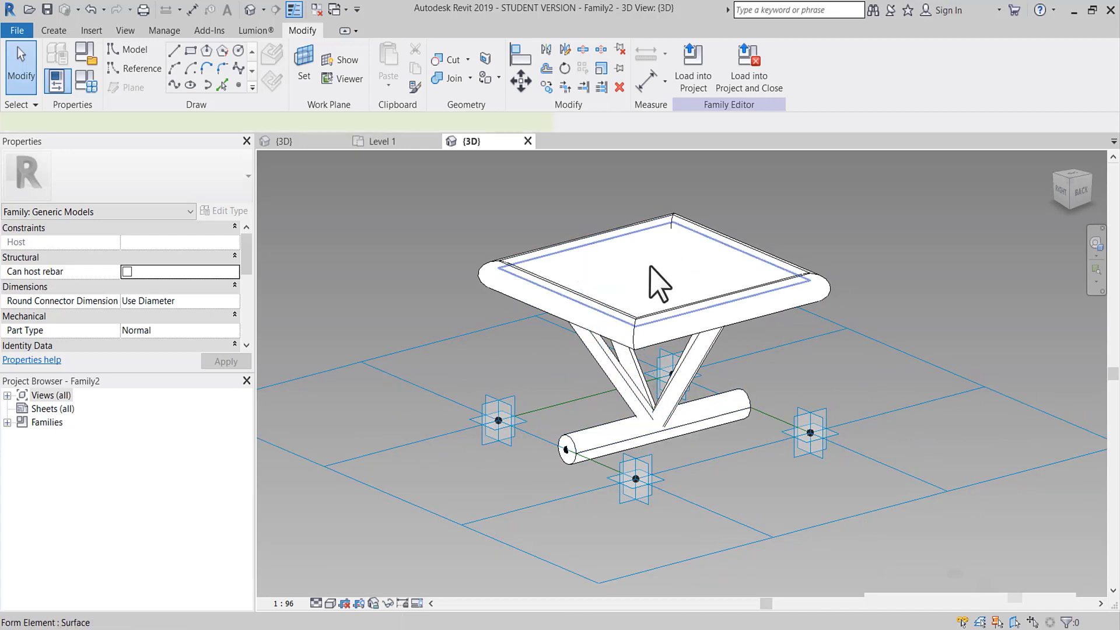
click(659, 284)
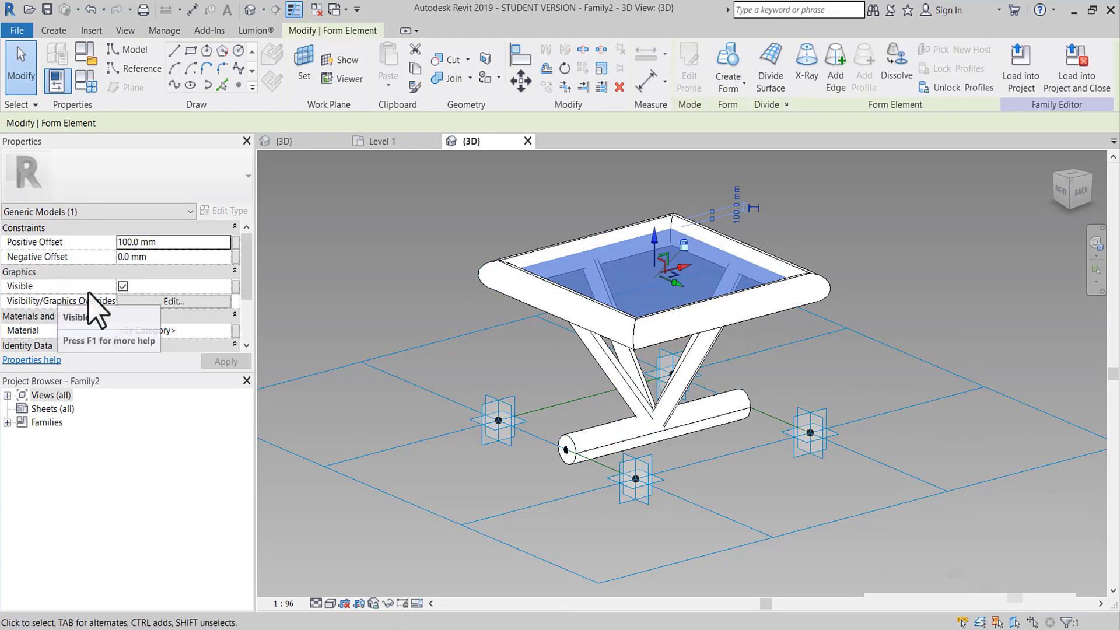
click(235, 331)
click(459, 415)
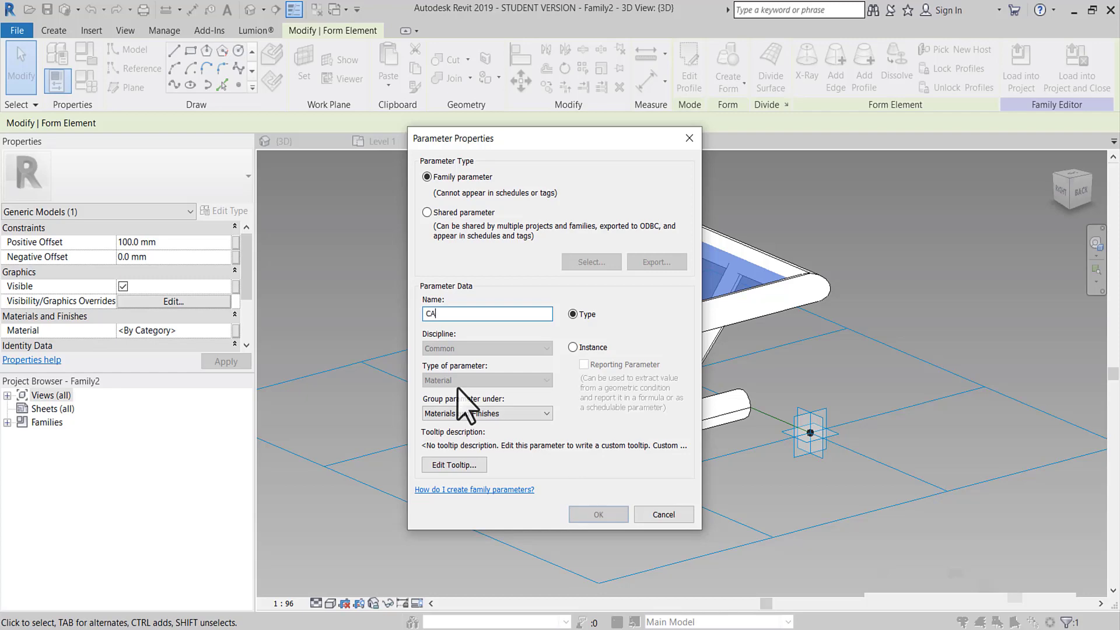
click(599, 515)
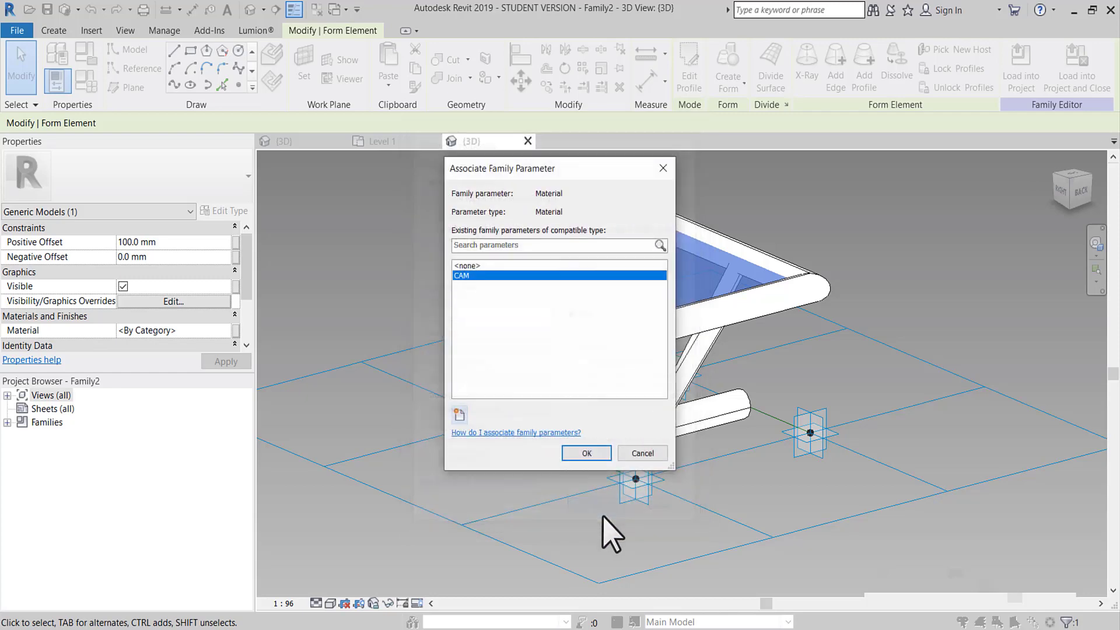
click(587, 453)
click(387, 250)
middle_drag(687, 448, 681, 437)
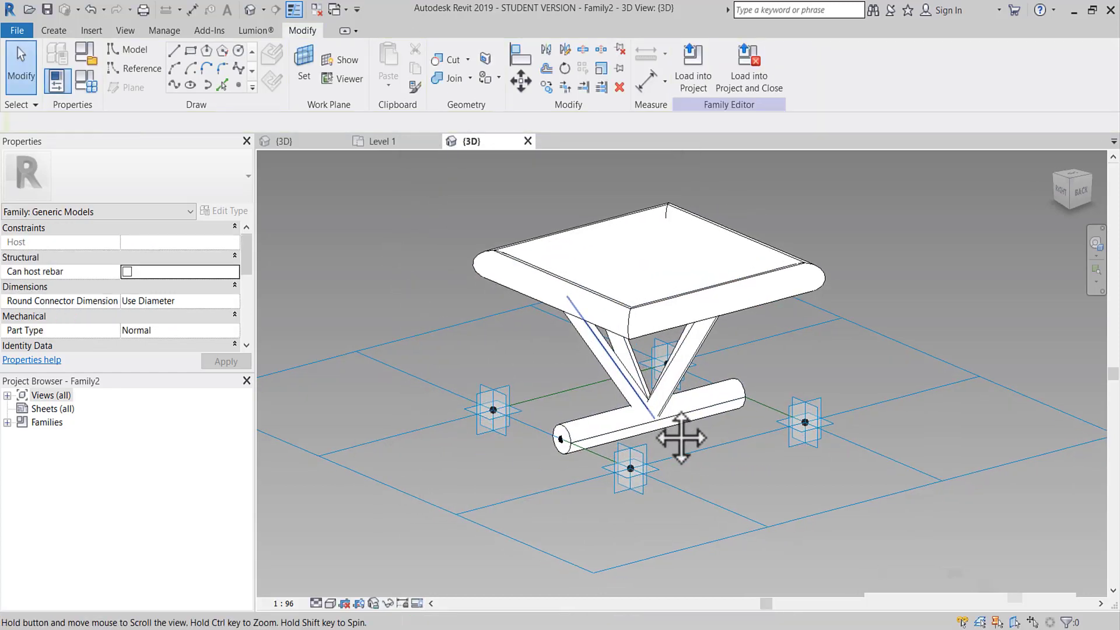
- Link the bottom horizontal cylinder's material to a new ÇELİK parameter
scroll(569, 433, up, 5)
click(601, 417)
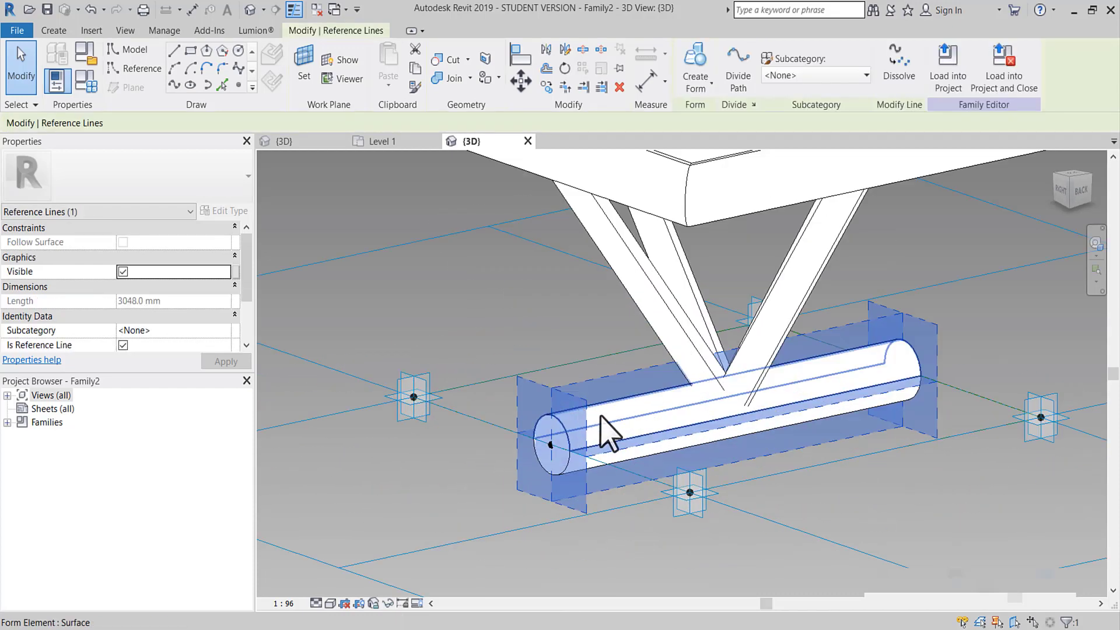
scroll(627, 403, down, 1)
scroll(185, 312, down, 2)
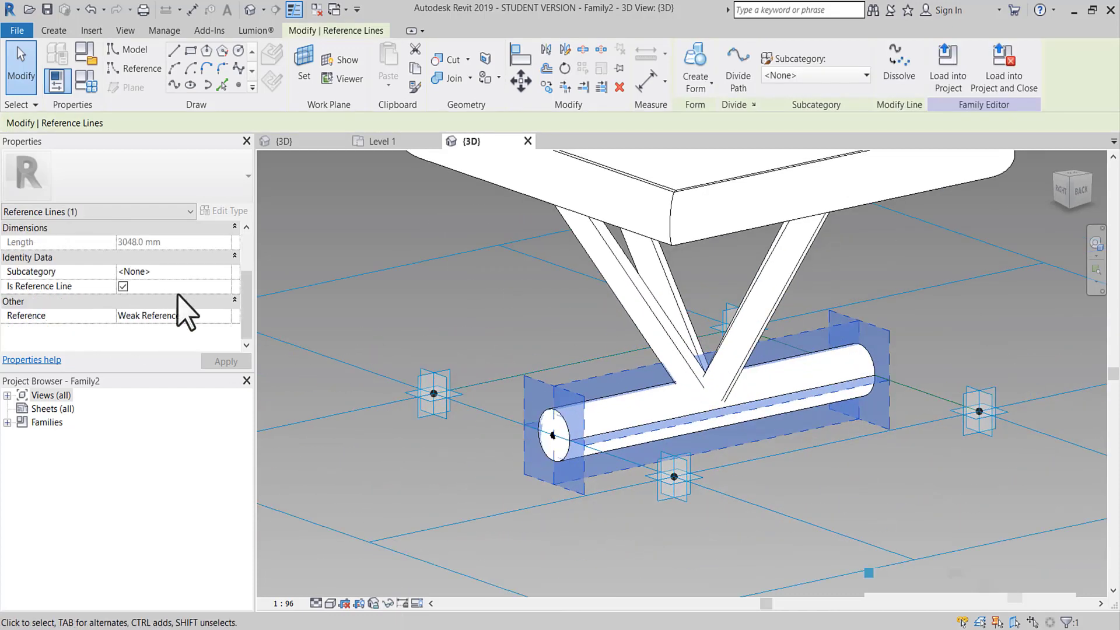
scroll(173, 304, up, 2)
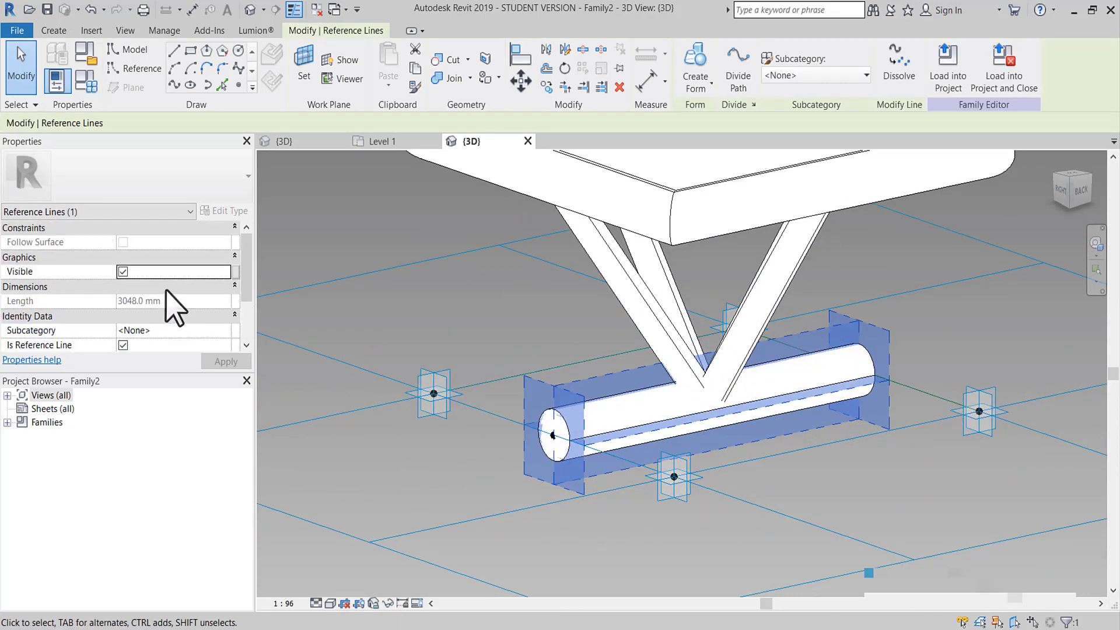
click(476, 284)
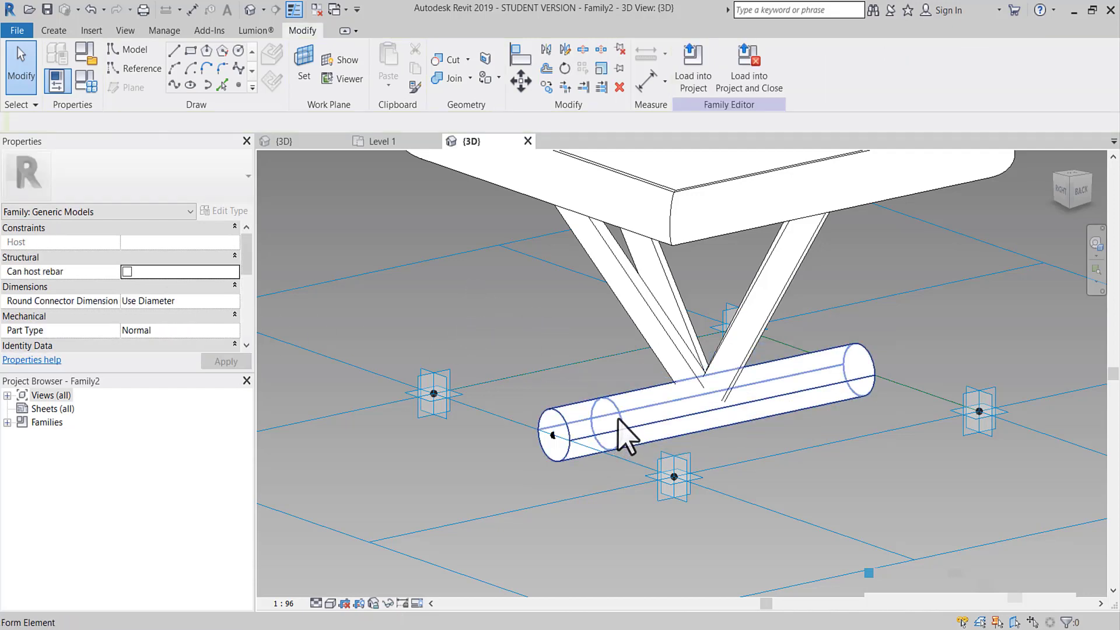
click(619, 429)
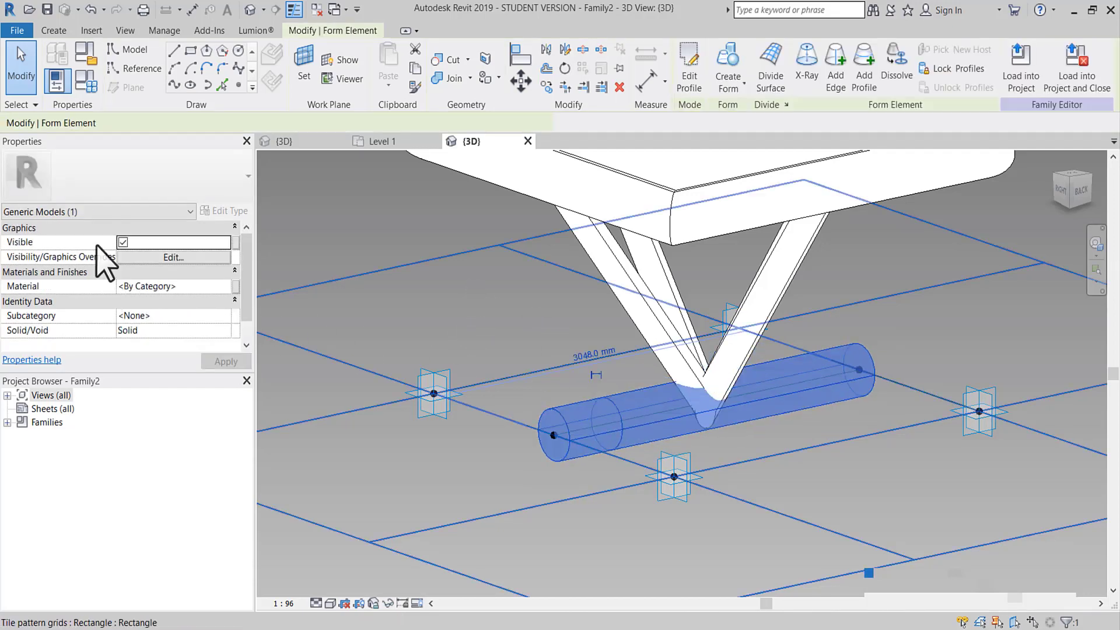
click(236, 287)
click(460, 415)
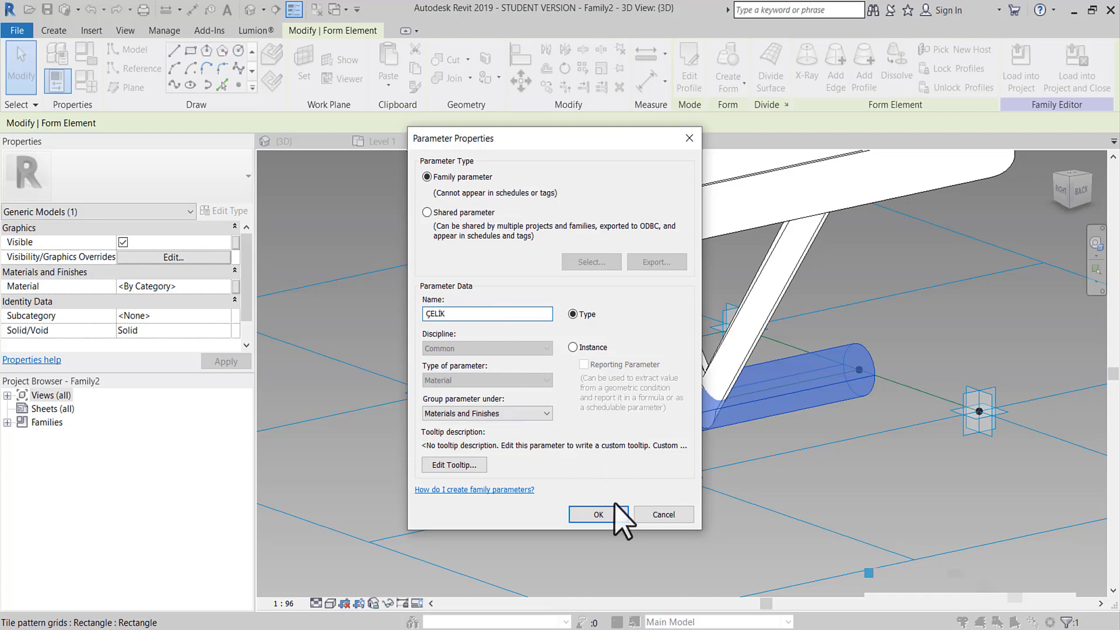
click(616, 508)
click(587, 453)
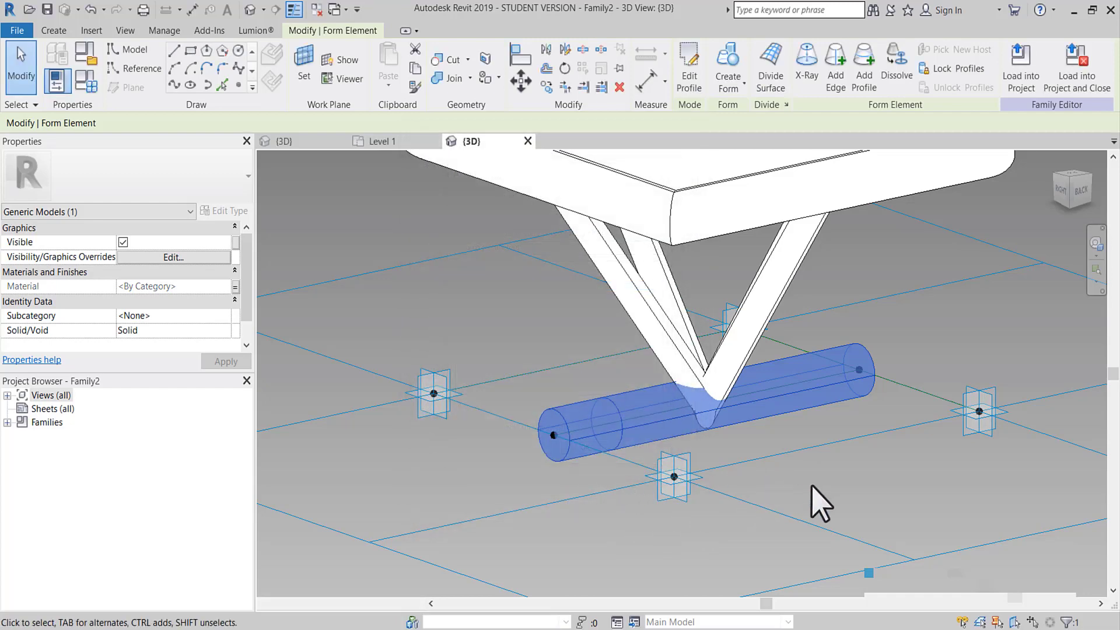
click(813, 500)
- Assign the ÇELİK material parameter to both V-shaped legs
click(754, 339)
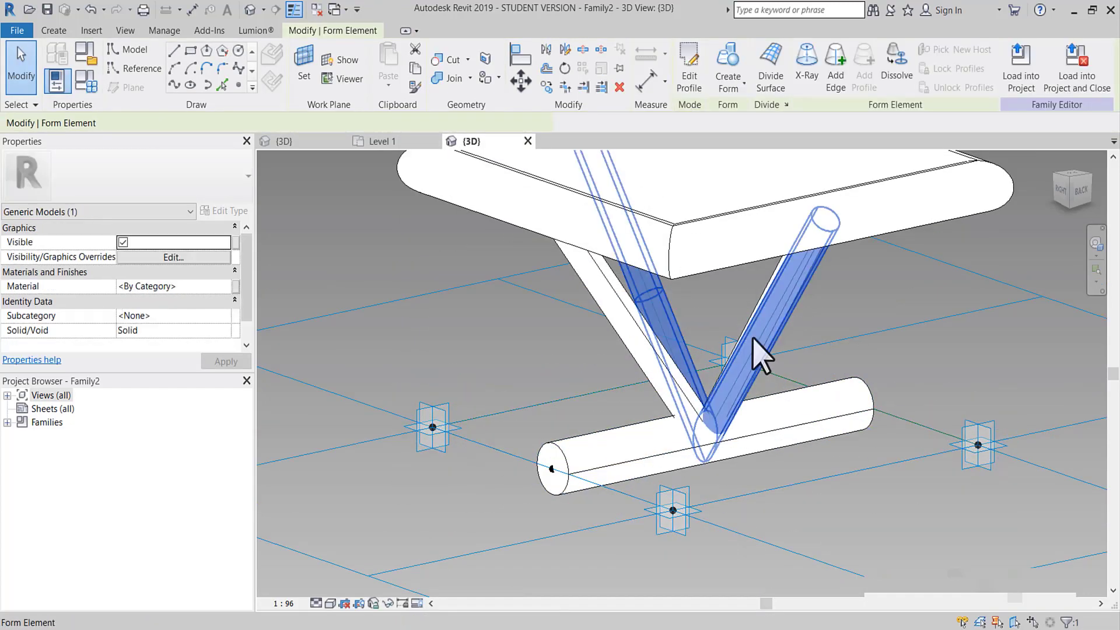
click(236, 286)
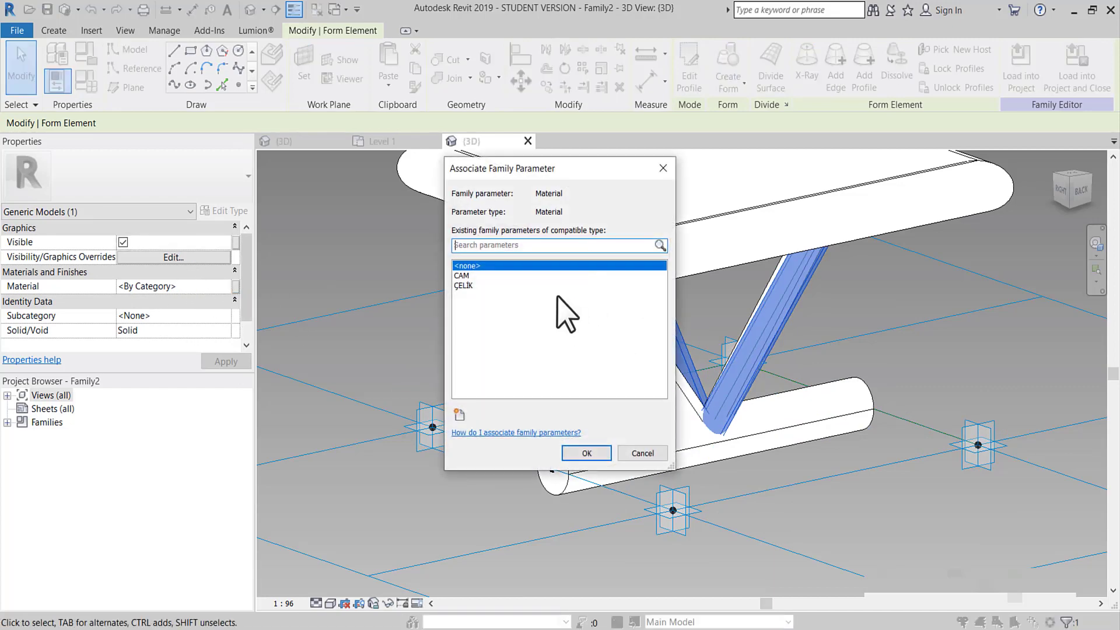
click(536, 286)
click(587, 453)
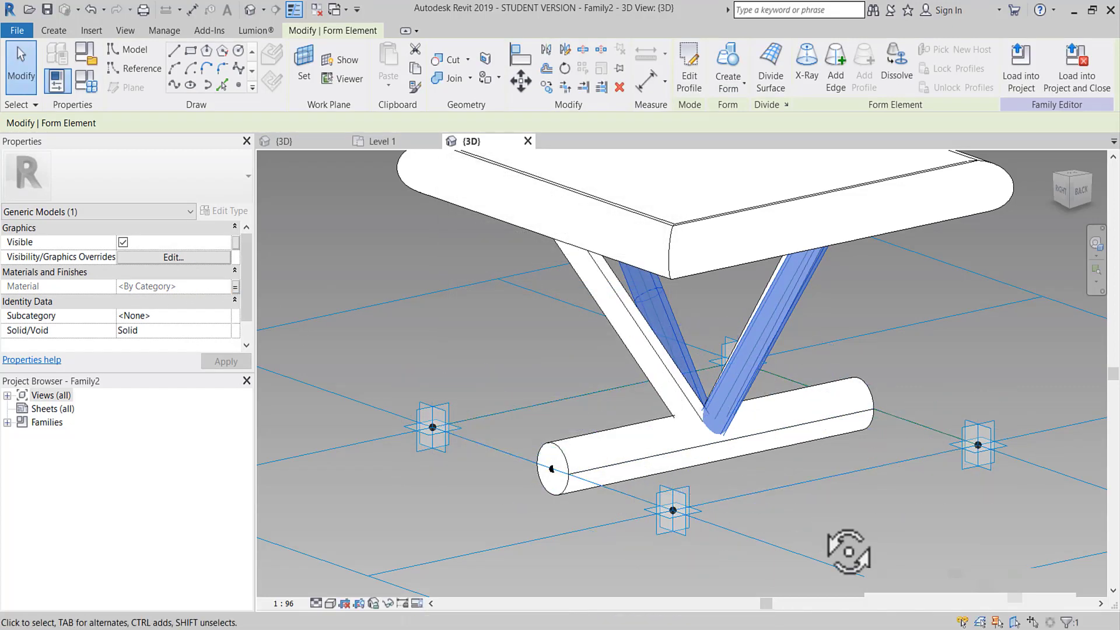
shift+middle_drag(845, 545, 815, 560)
click(815, 560)
click(639, 376)
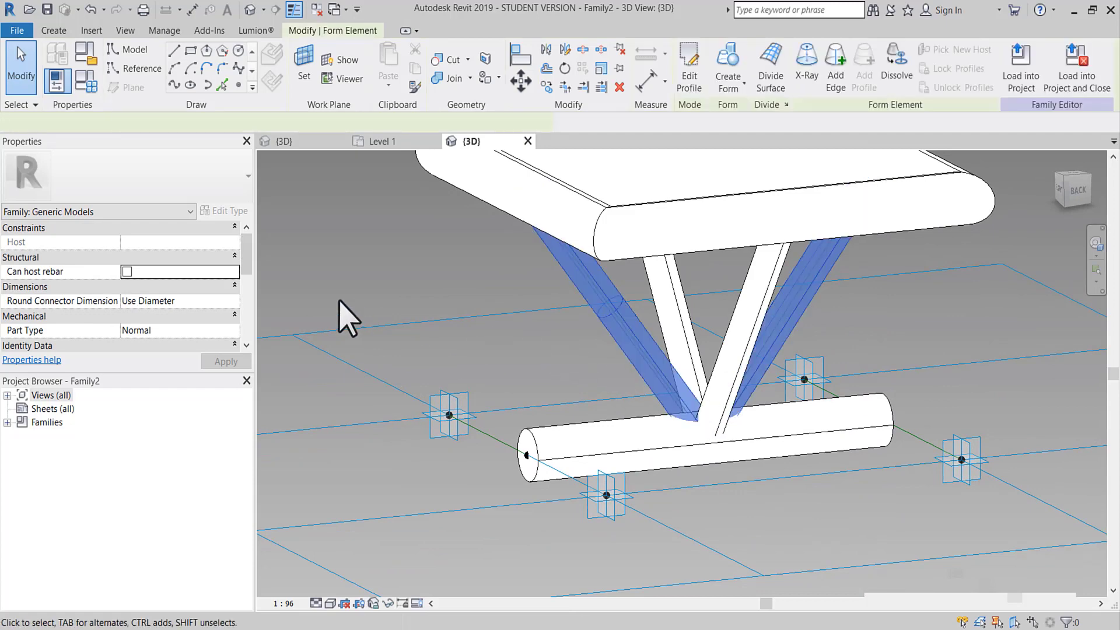
click(236, 286)
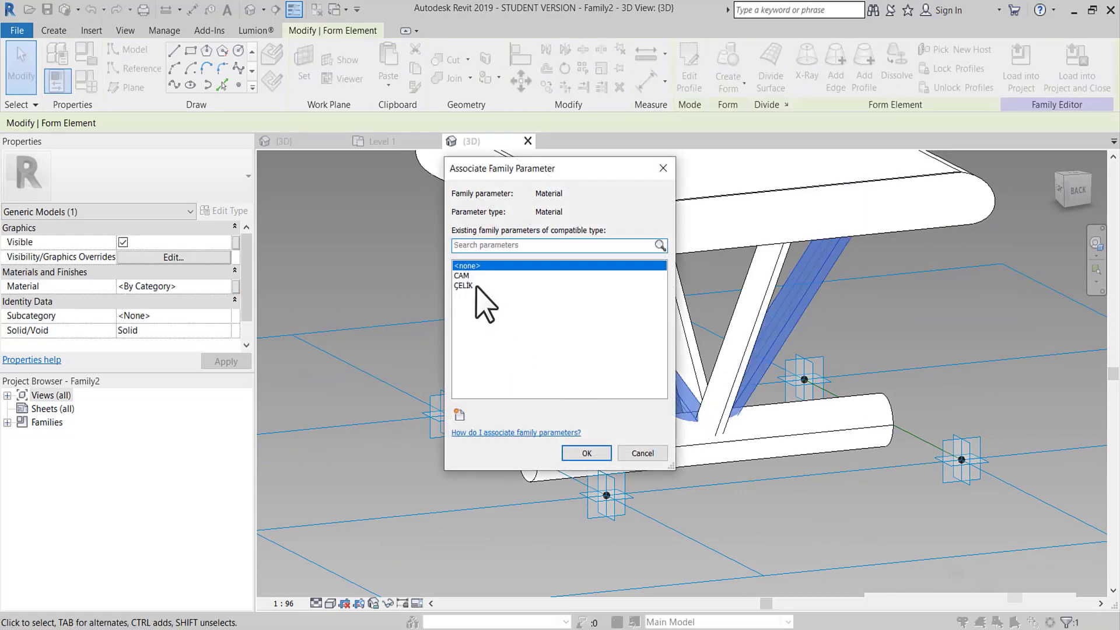
click(476, 286)
click(587, 454)
mouse_move(733, 521)
shift+middle_down()
mouse_move(708, 483)
mouse_move(706, 327)
shift+middle_up()
- Link the top tube frame's material to a new ÇERÇEVE parameter
click(709, 322)
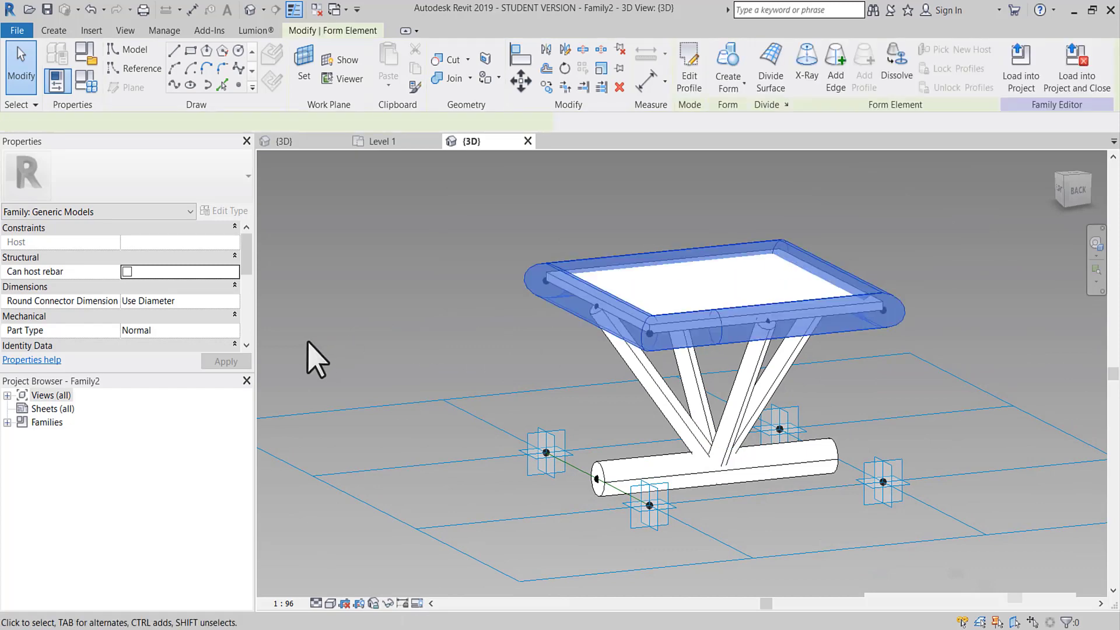
click(235, 286)
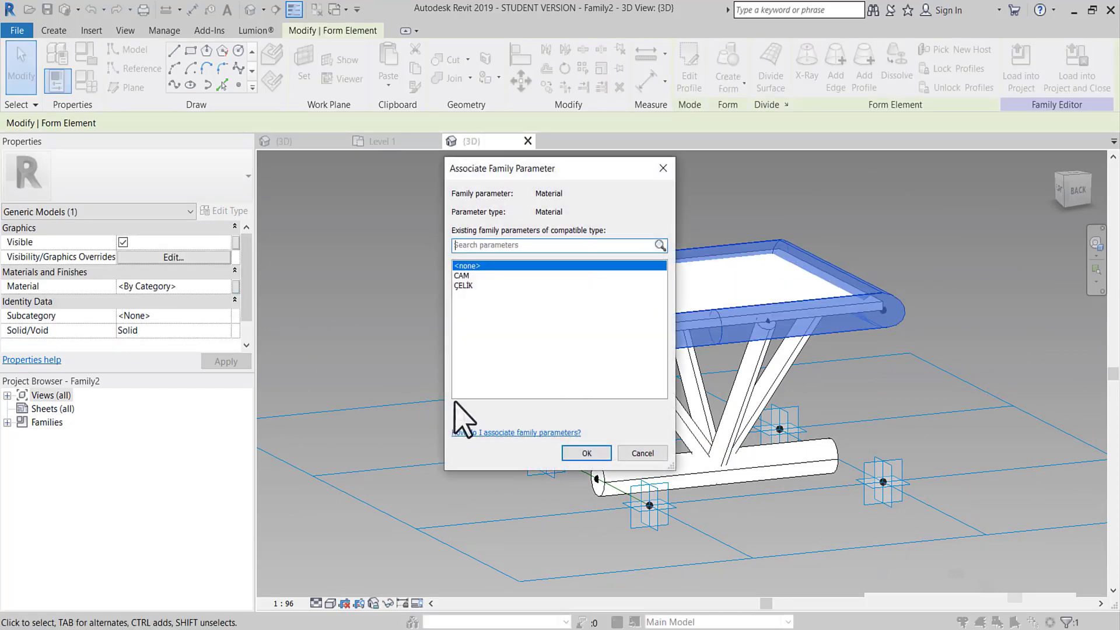
click(455, 430)
text(C)
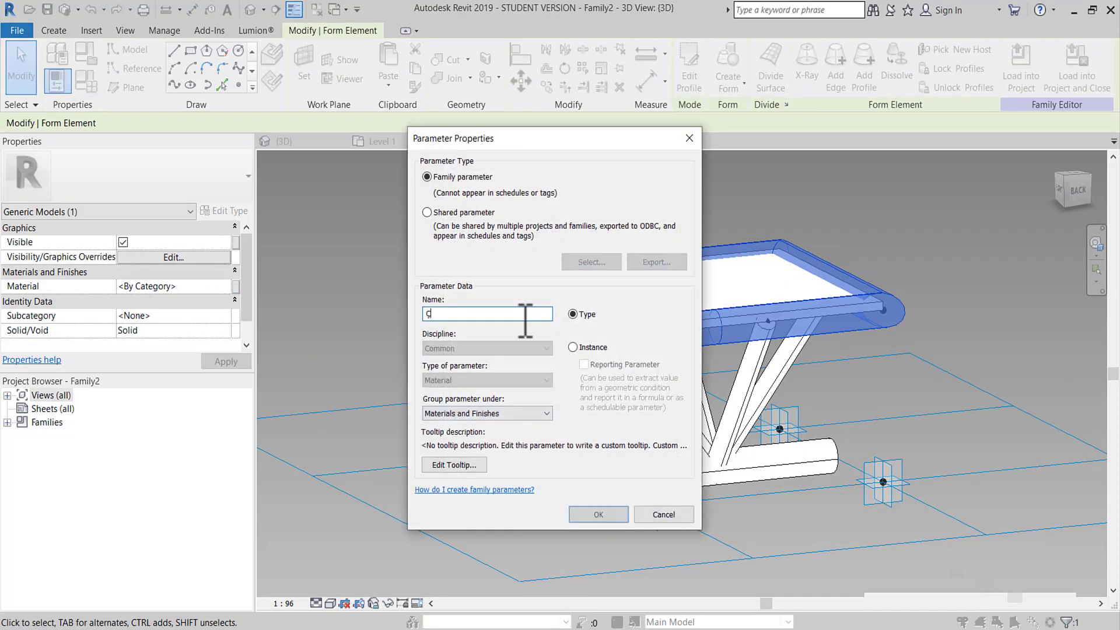
text(ERÇEVE)
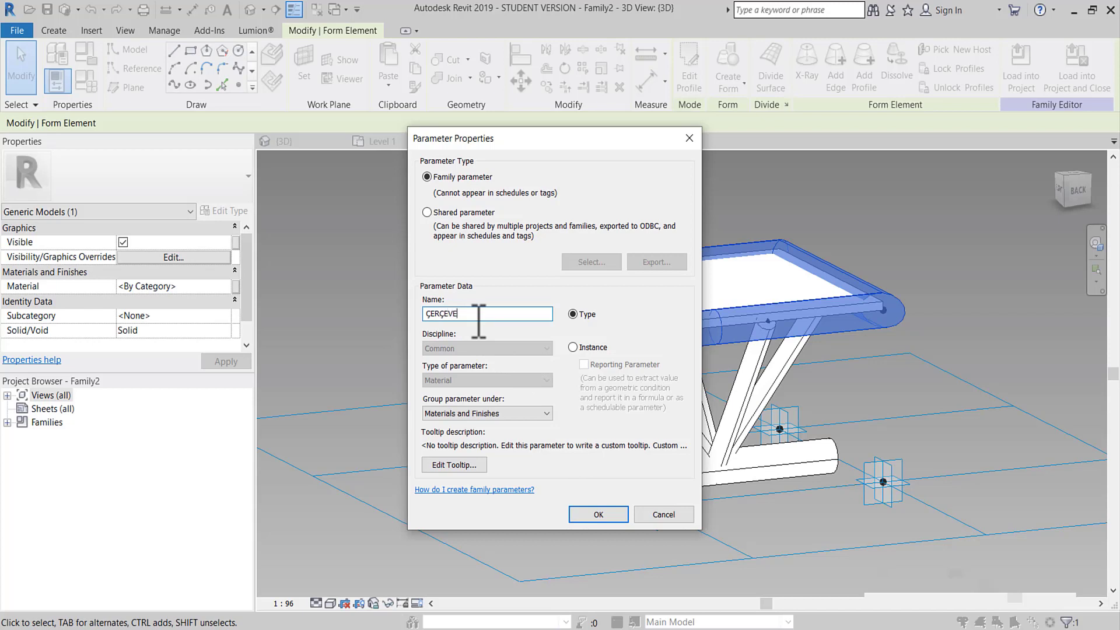
click(597, 515)
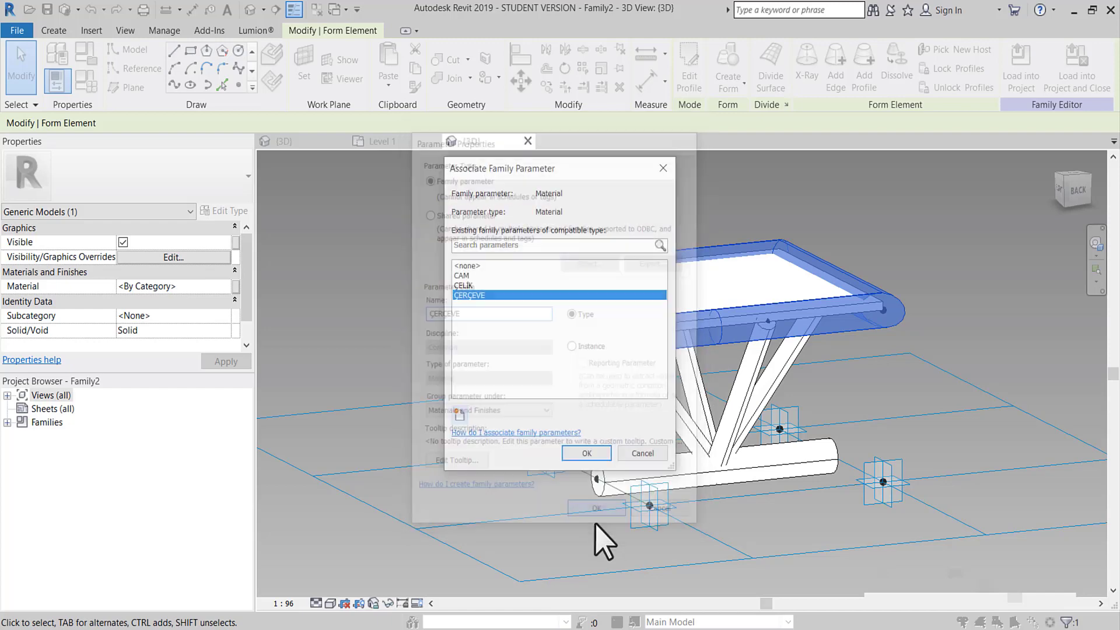
click(585, 454)
click(587, 478)
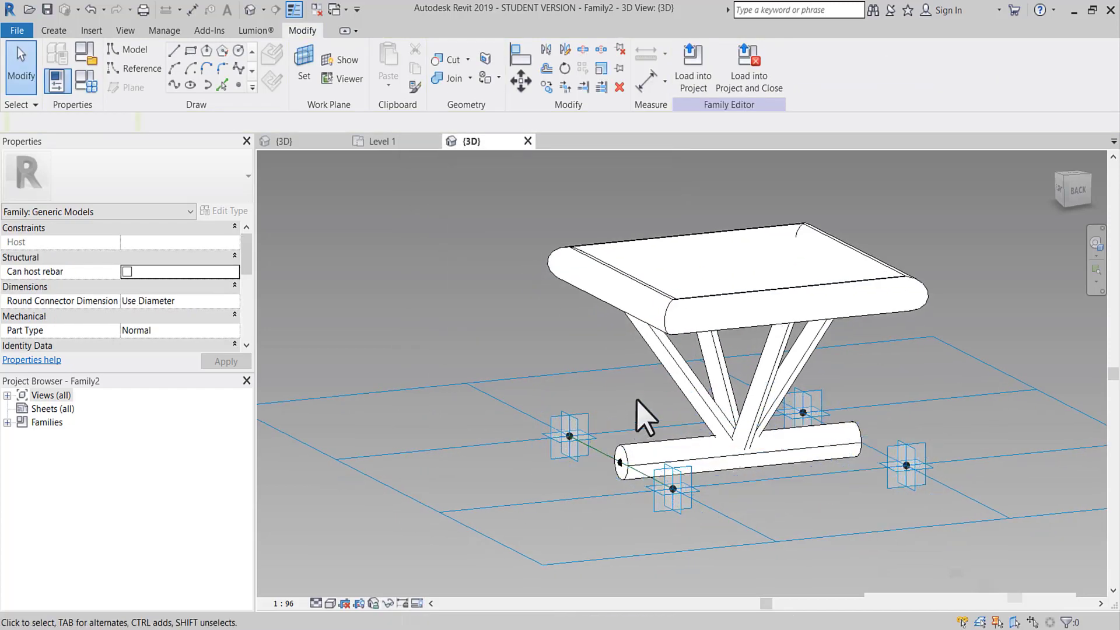
mouse_move(587, 477)
shift+middle_down()
mouse_move(658, 390)
mouse_move(645, 373)
shift+middle_up()
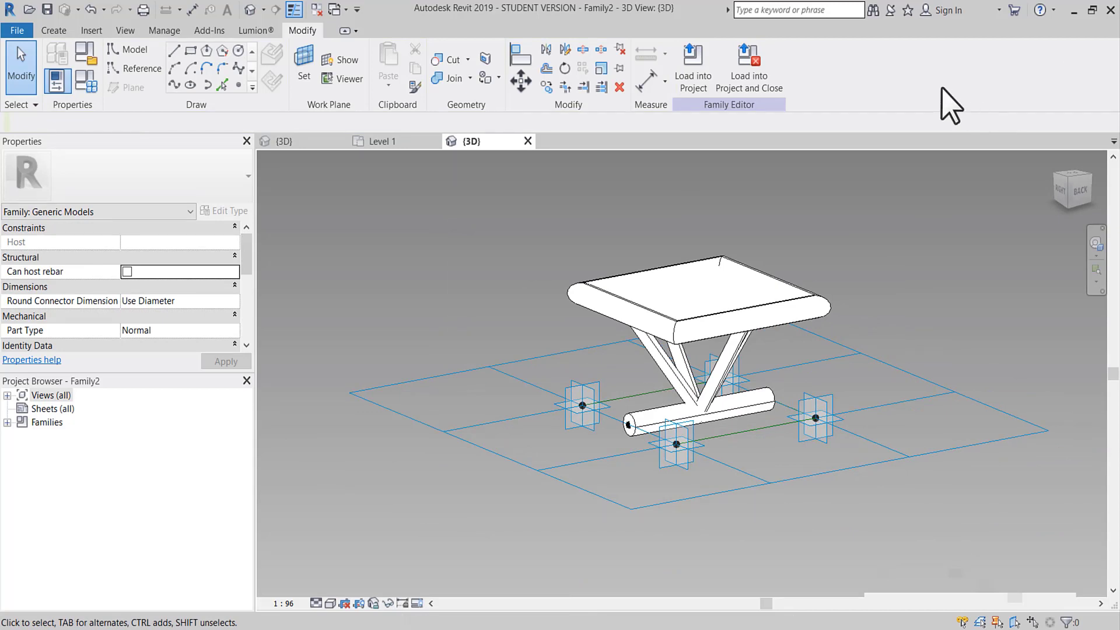
- Go to Family1's 3D view and select its divided surface
click(697, 82)
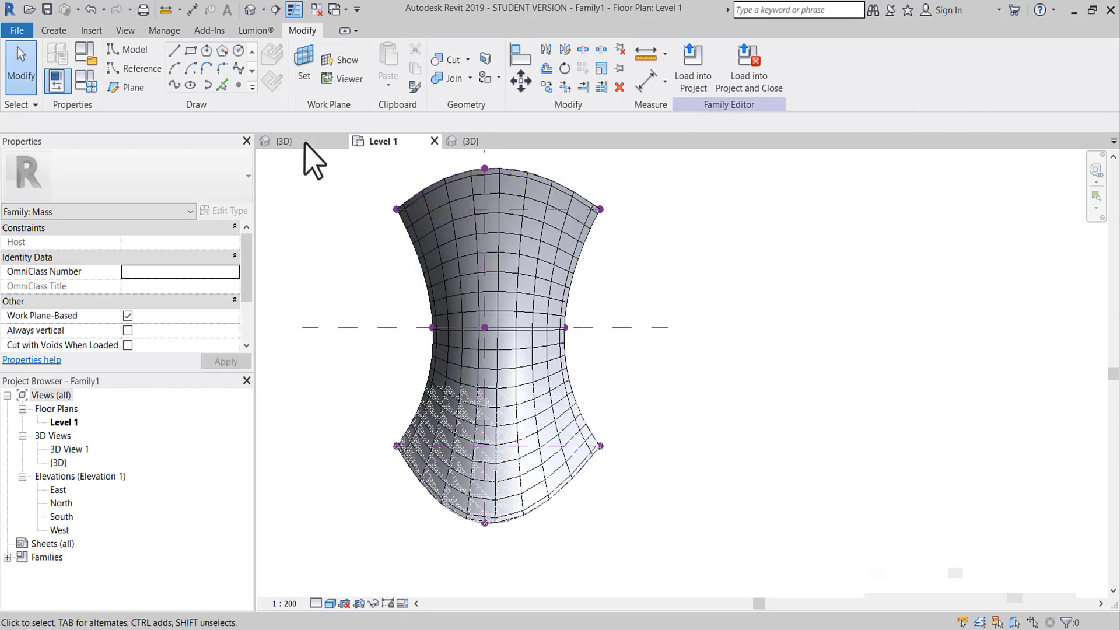
click(305, 144)
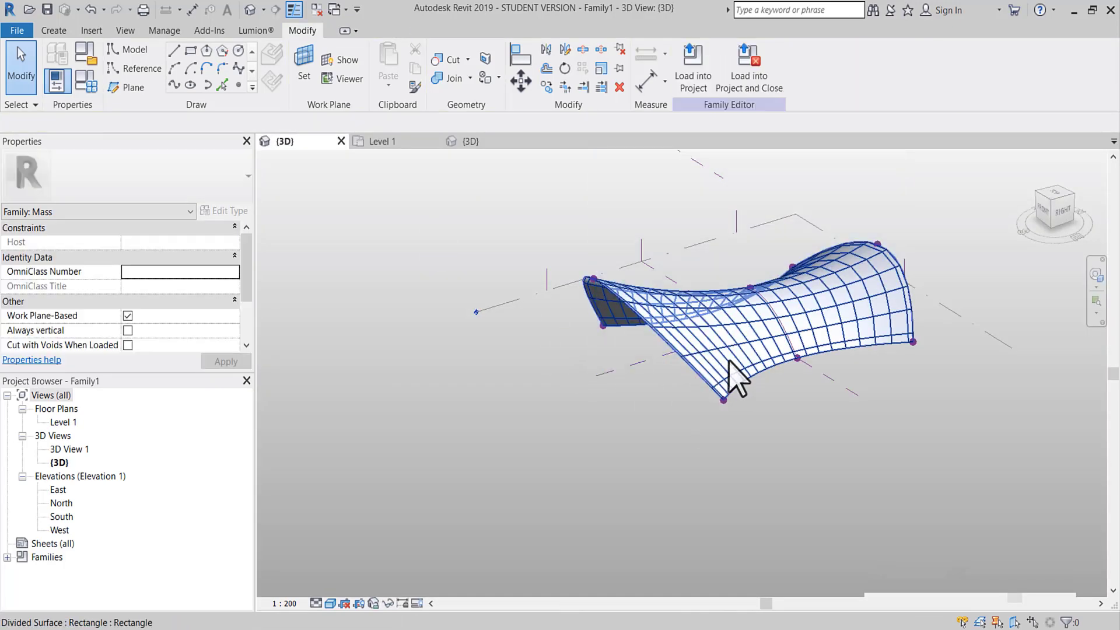
scroll(730, 380, up, 2)
click(727, 370)
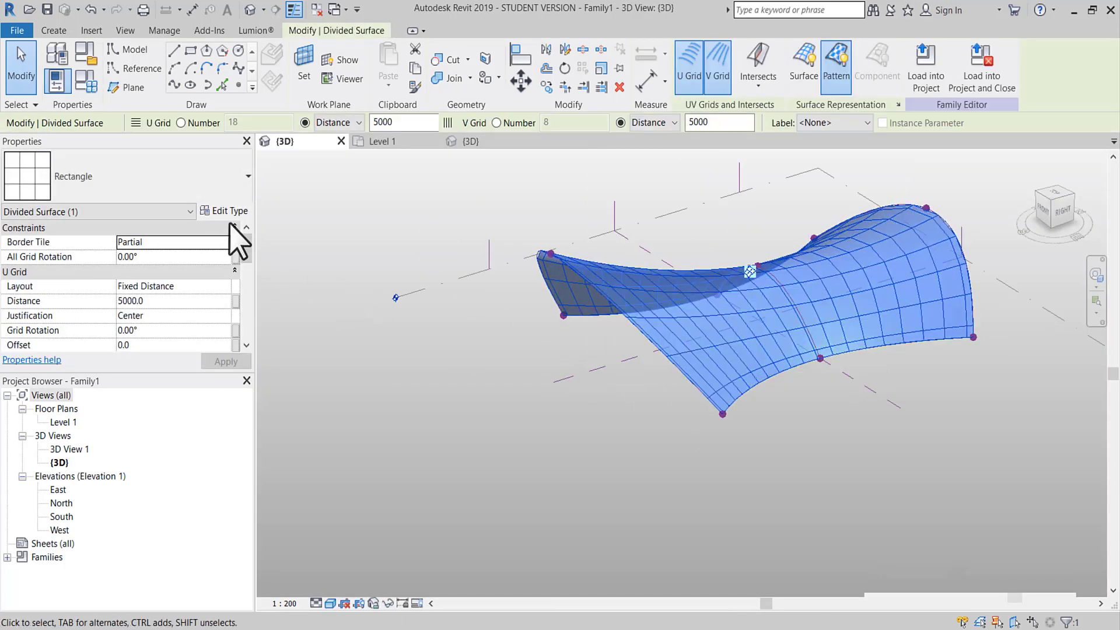
- Change the divided surface's pattern type to Rectangle > Family2
click(239, 175)
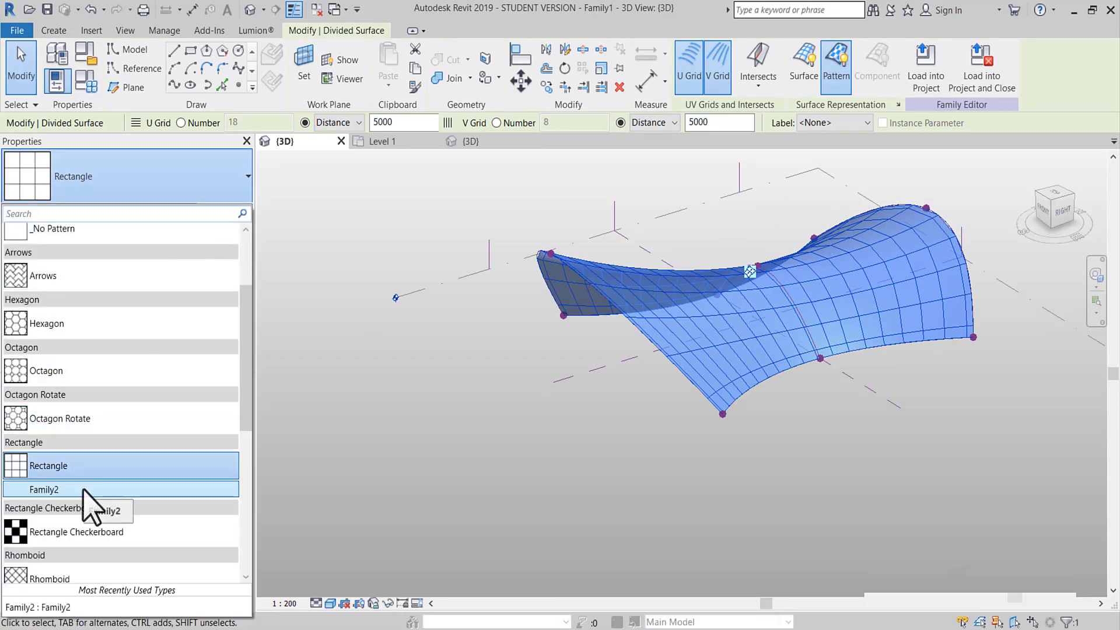
scroll(73, 373, down, 1)
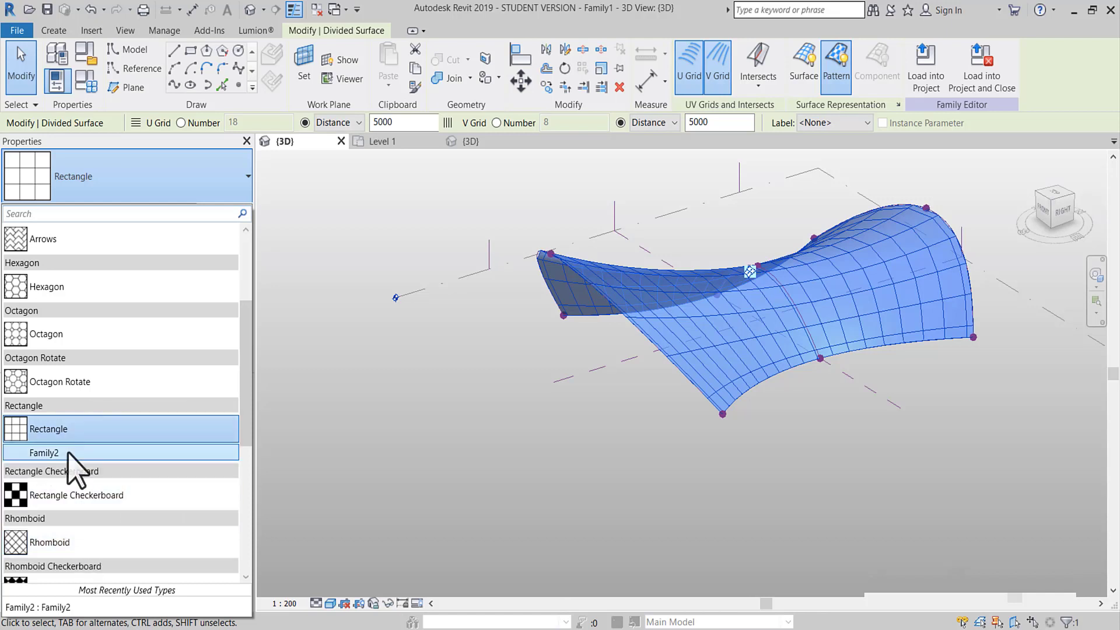
click(513, 452)
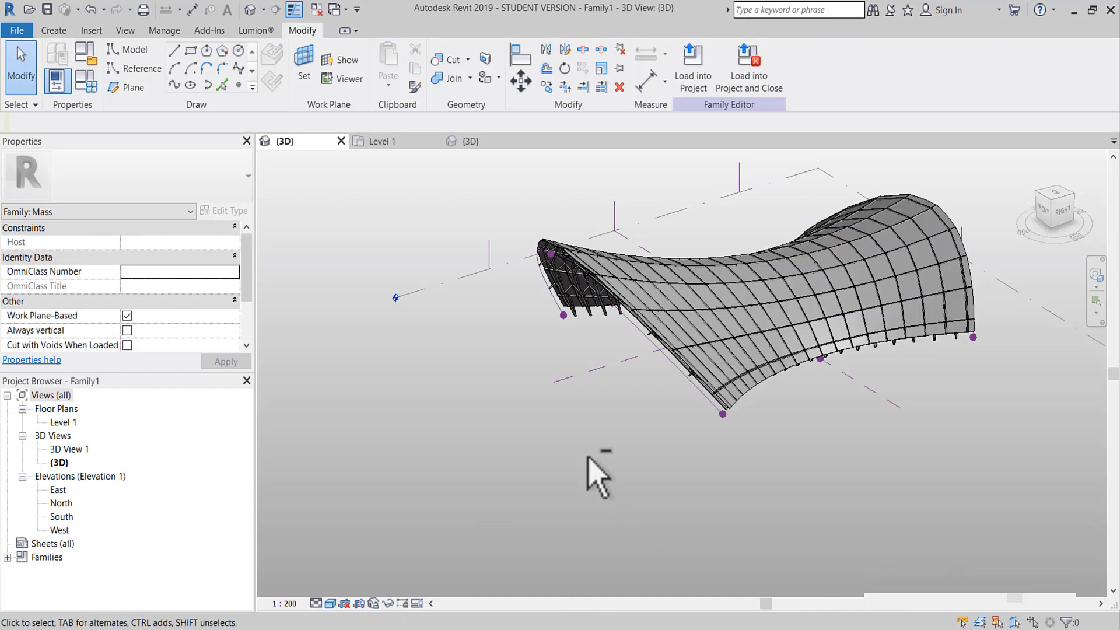
mouse_move(600, 475)
shift+middle_down()
mouse_move(600, 450)
mouse_move(487, 537)
shift+middle_up()
click(330, 603)
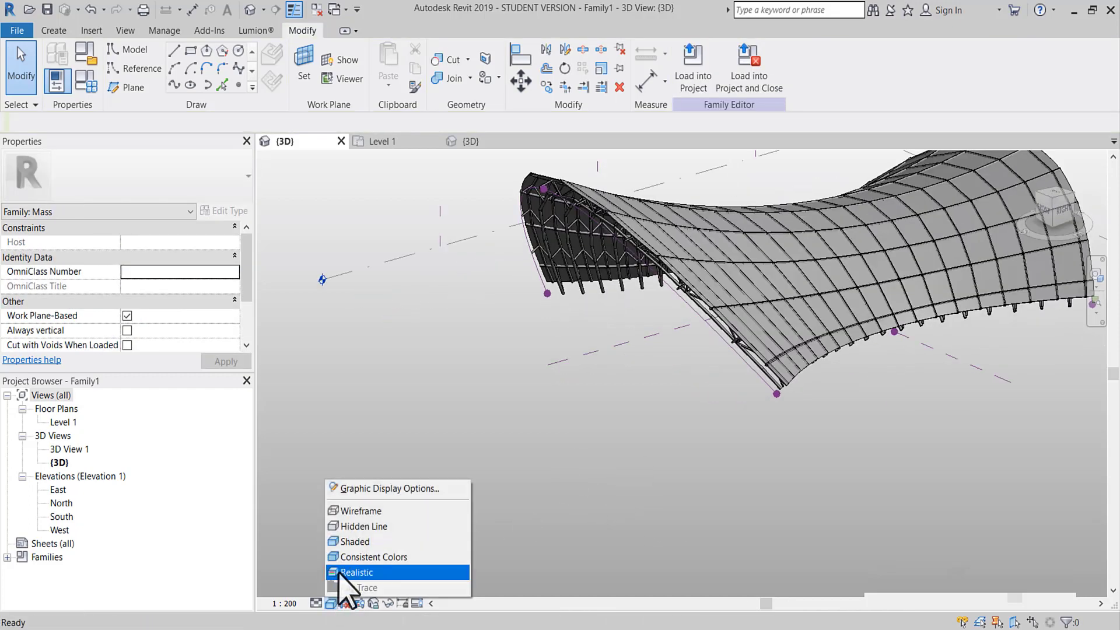
click(335, 572)
mouse_move(622, 490)
shift+middle_down()
mouse_move(750, 401)
mouse_move(811, 450)
mouse_move(726, 421)
mouse_move(735, 392)
mouse_move(688, 415)
mouse_move(738, 508)
mouse_move(776, 473)
mouse_move(677, 513)
mouse_move(698, 537)
mouse_move(690, 542)
shift+middle_up()
scroll(674, 514, down, 3)
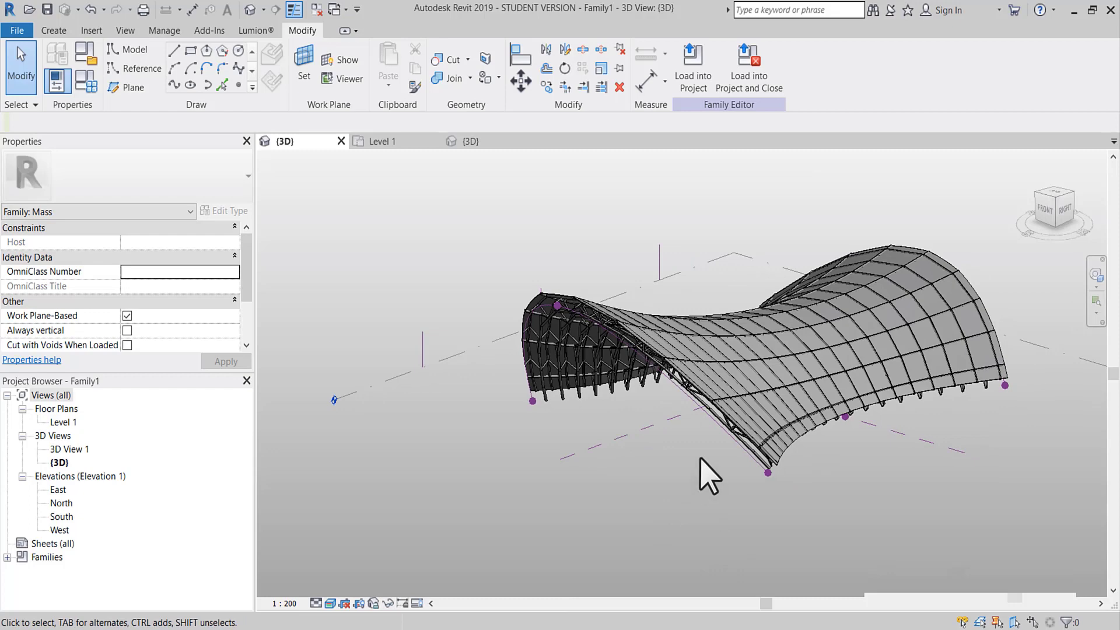
click(751, 403)
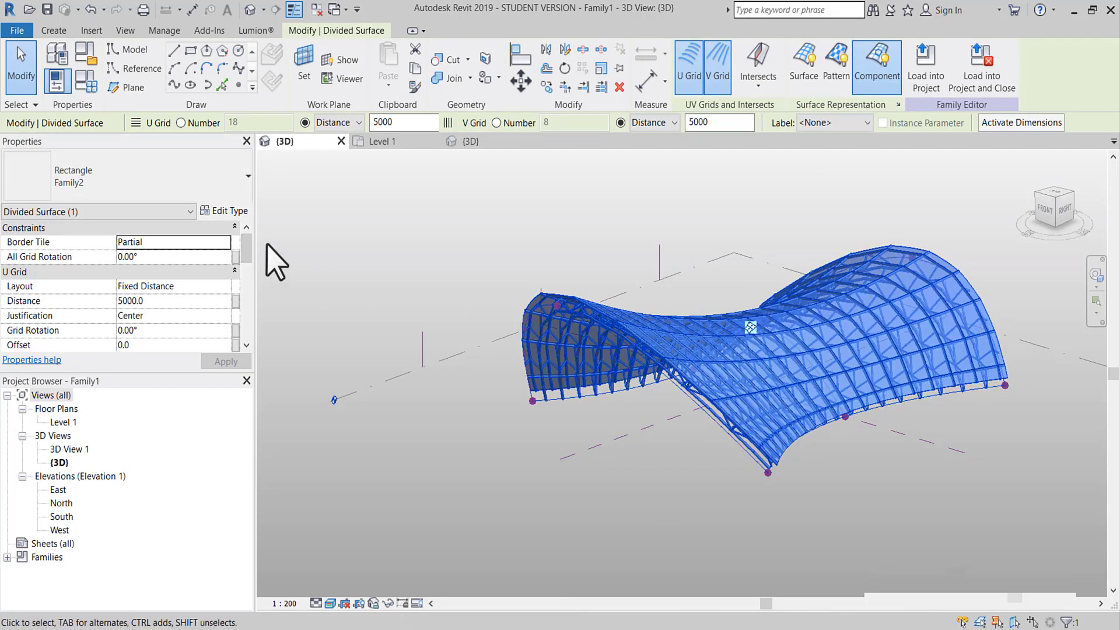
- In Family2's type properties, browse the library's glass materials for the CAM parameter
click(224, 211)
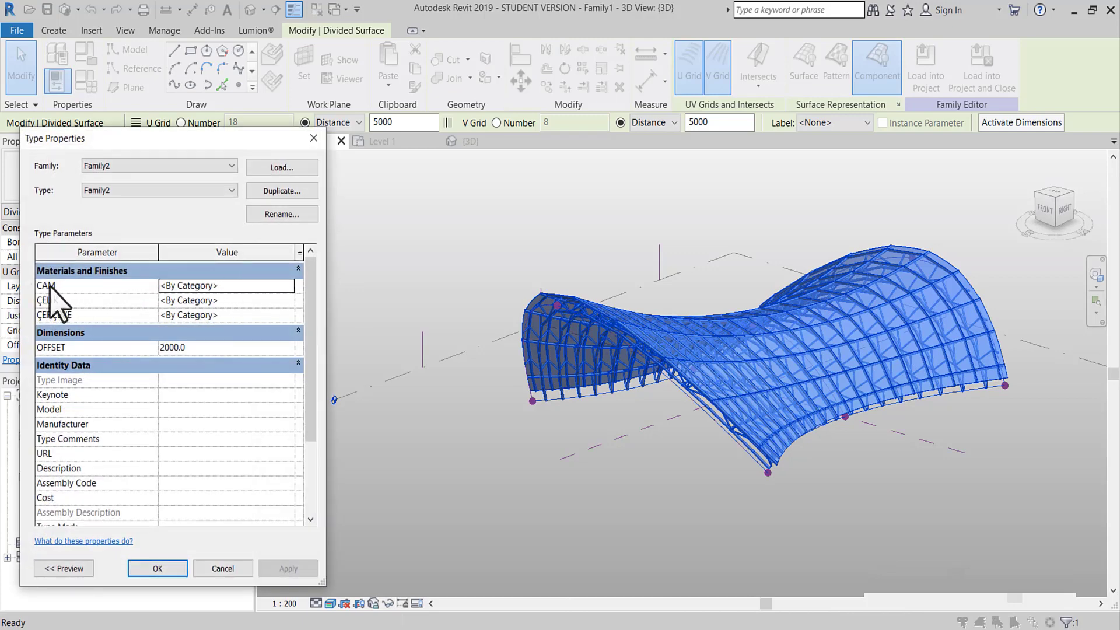
mouse_move(52, 300)
mouse_down()
mouse_move(54, 315)
mouse_move(105, 332)
mouse_move(108, 297)
mouse_up()
click(289, 285)
scroll(212, 318, down, 1)
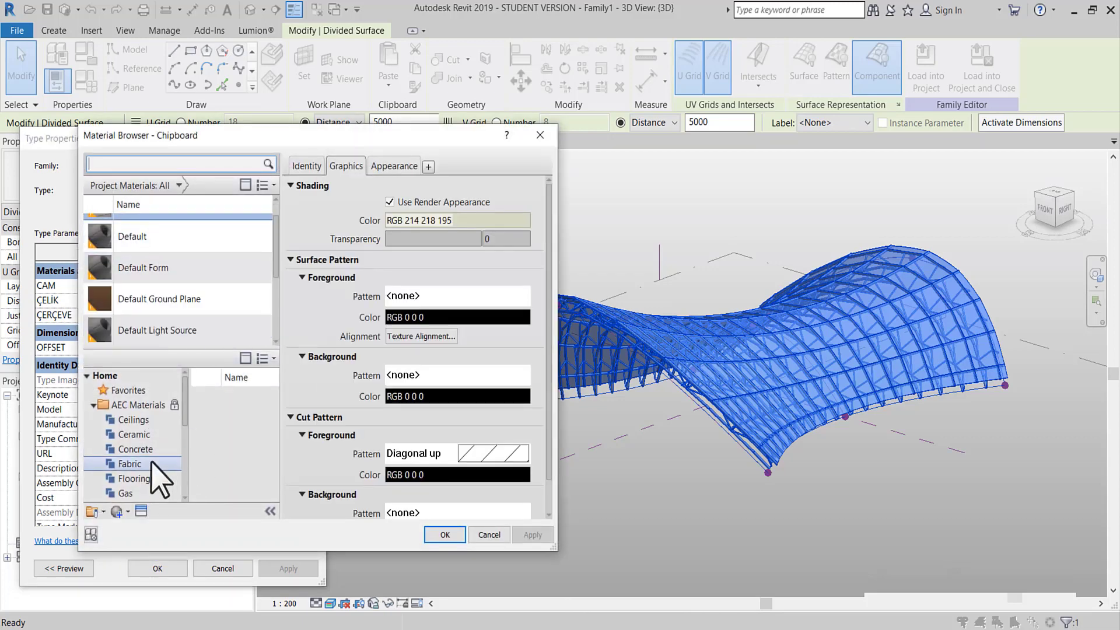
scroll(153, 465, down, 1)
click(153, 464)
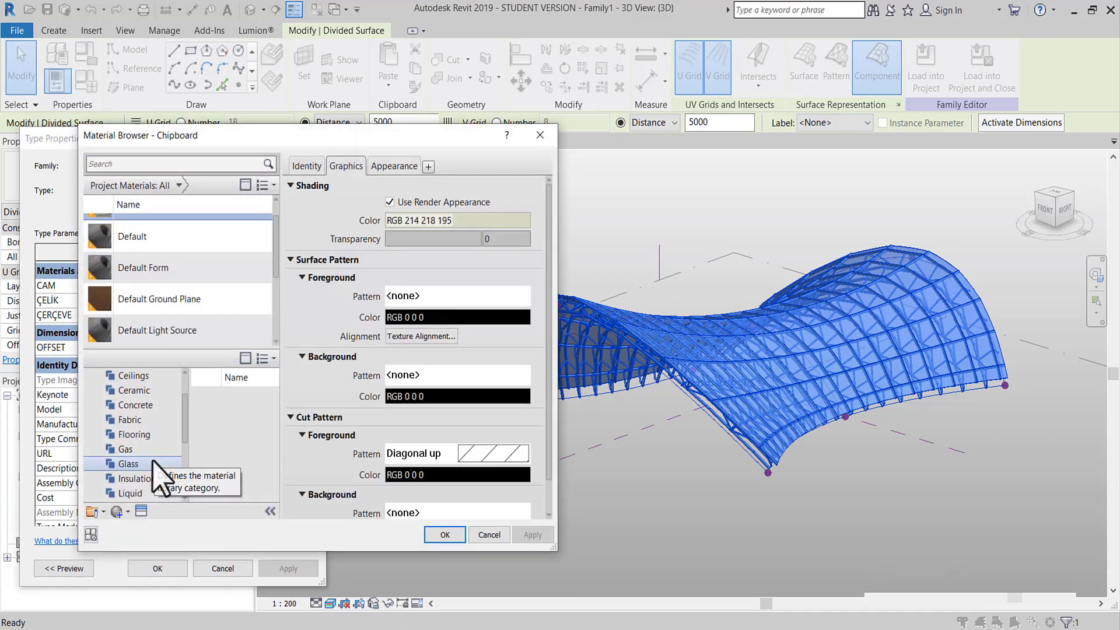
click(153, 463)
- Add Glass, Matte with Use Render Appearance and set it as CAM's material
scroll(243, 461, down, 2)
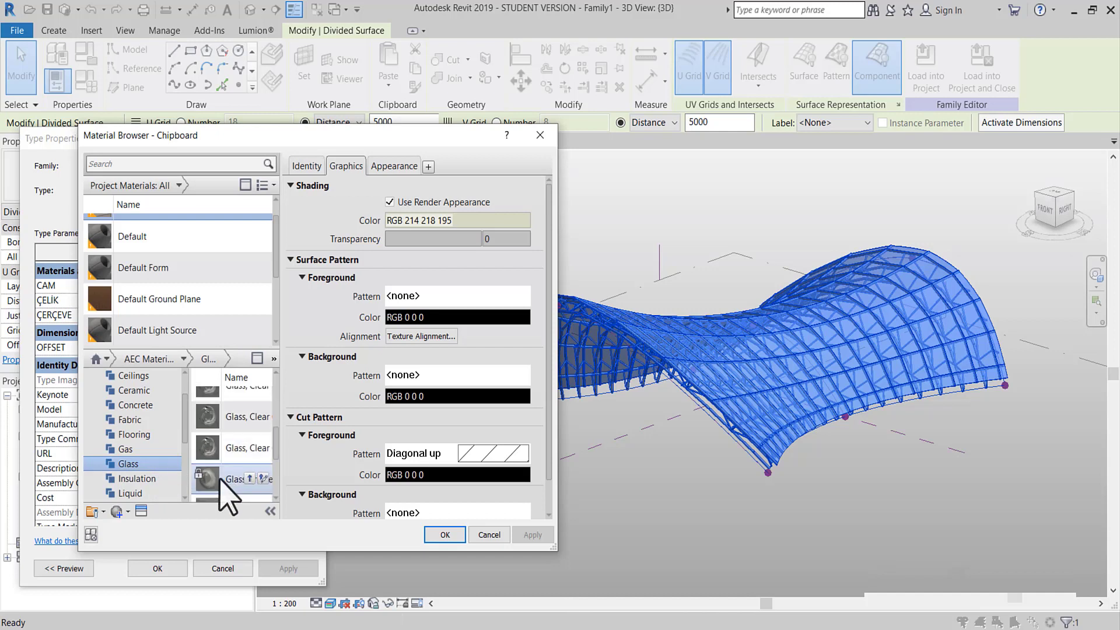
scroll(230, 478, down, 1)
scroll(243, 452, down, 1)
scroll(248, 444, down, 1)
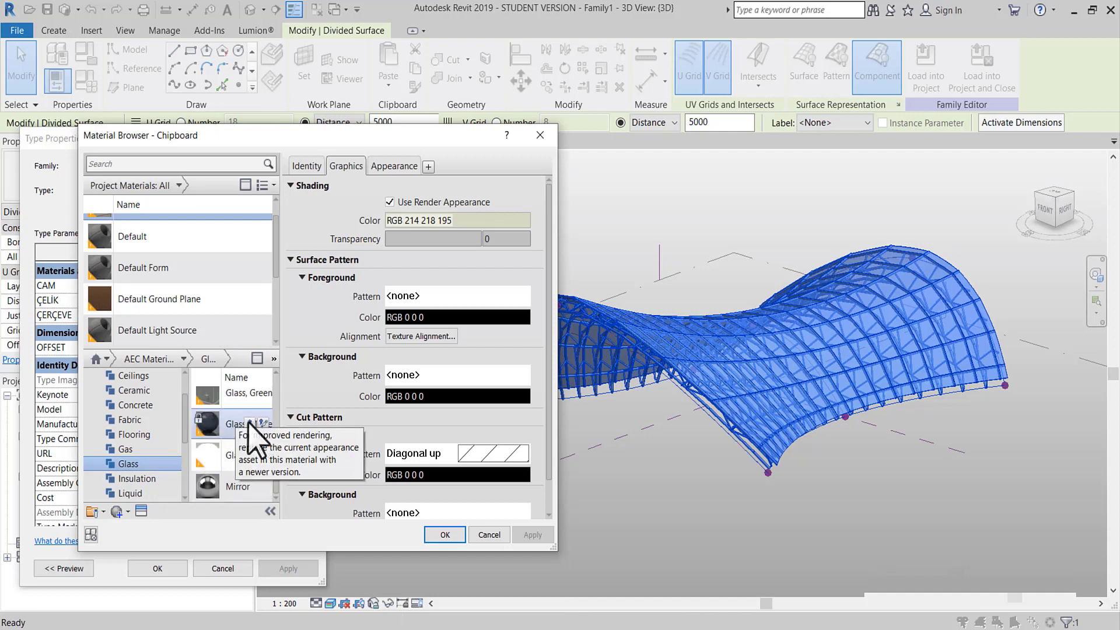
click(250, 422)
click(390, 202)
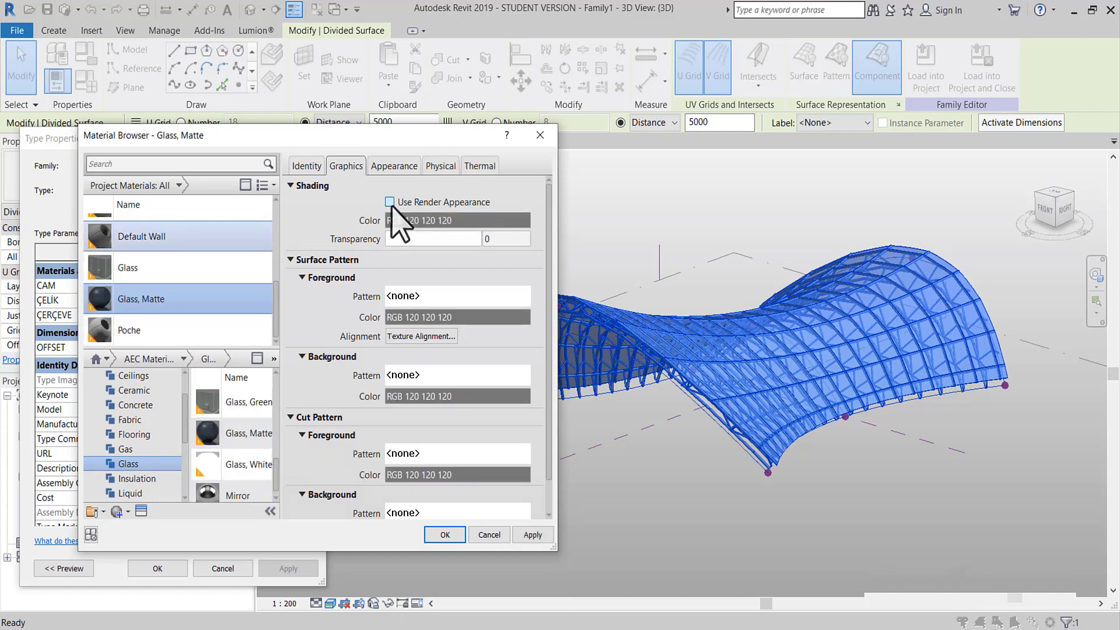
click(389, 202)
click(442, 532)
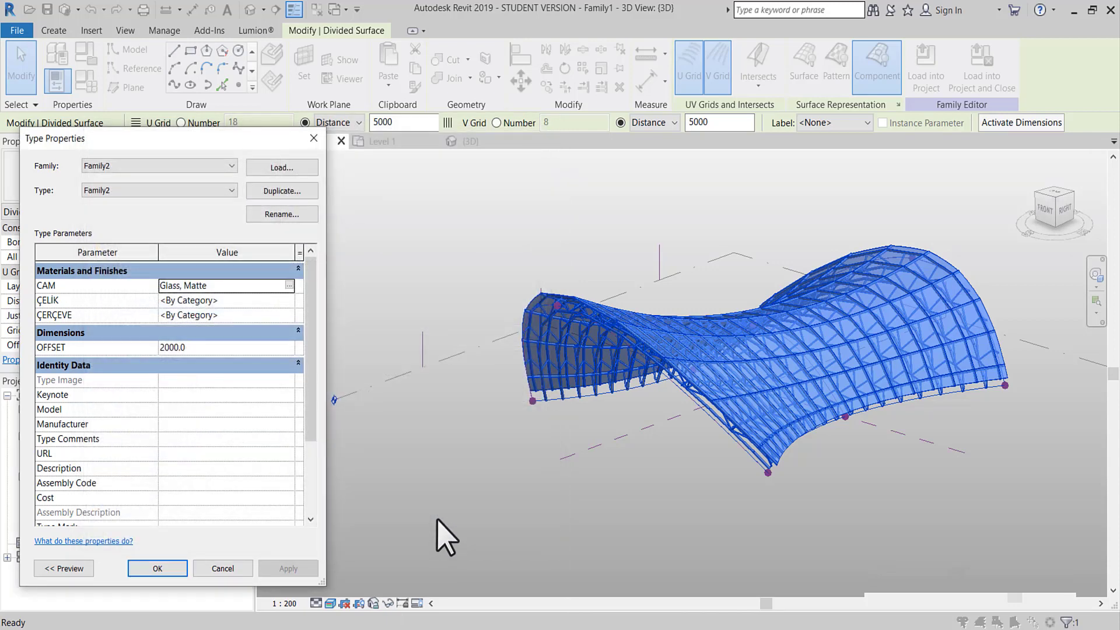
click(289, 300)
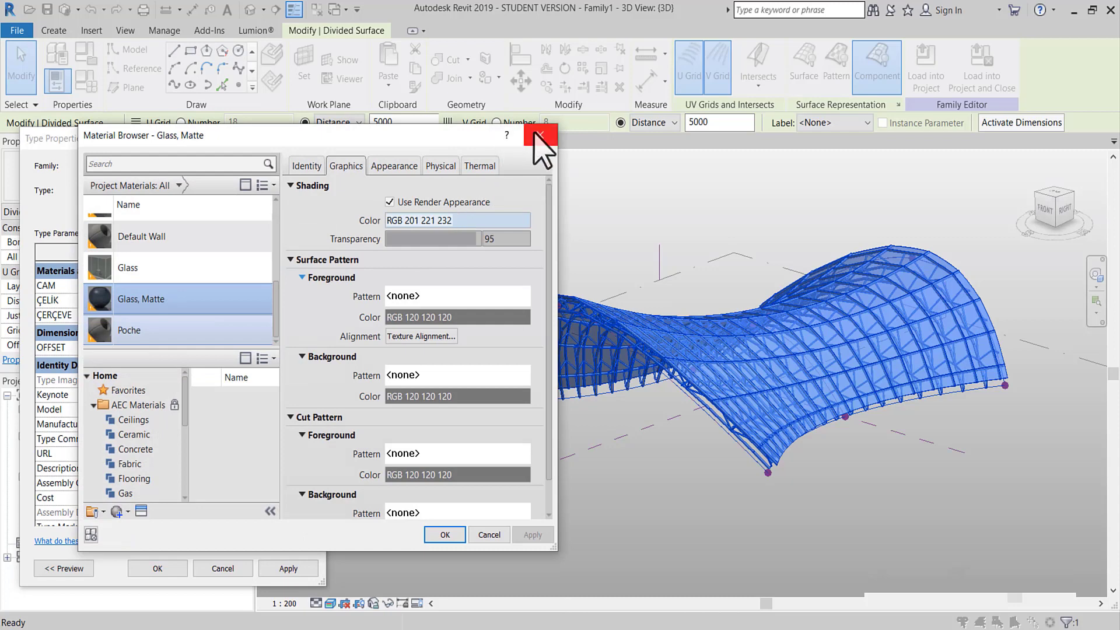
click(539, 135)
- Set ÇELİK to Metal Deck from the library, with Use Render Appearance
click(289, 300)
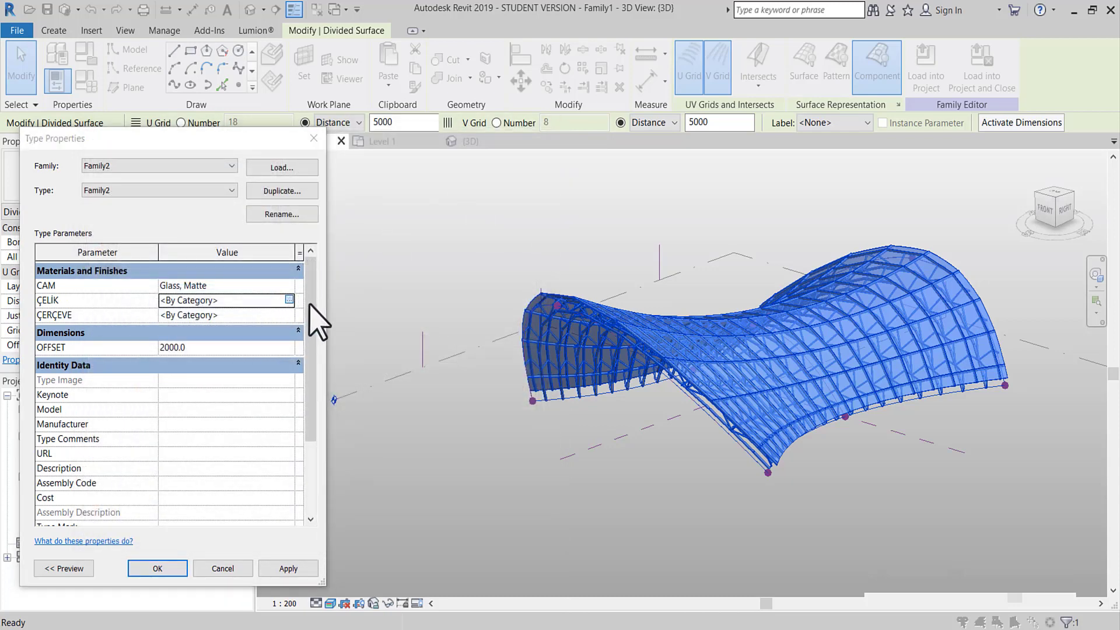
scroll(153, 446, down, 2)
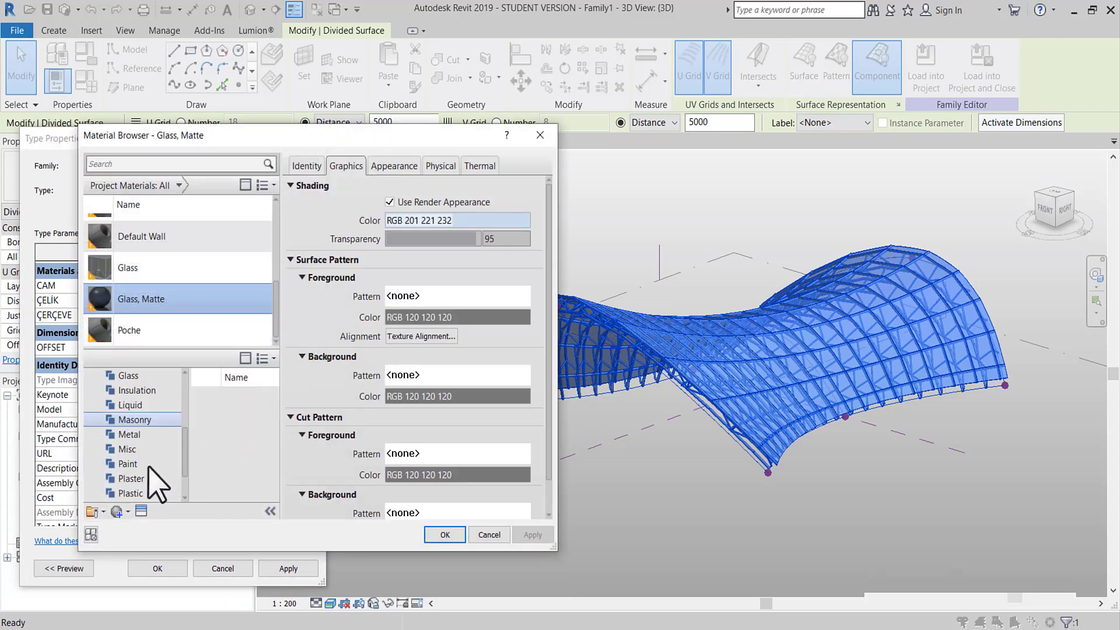
scroll(152, 464, down, 1)
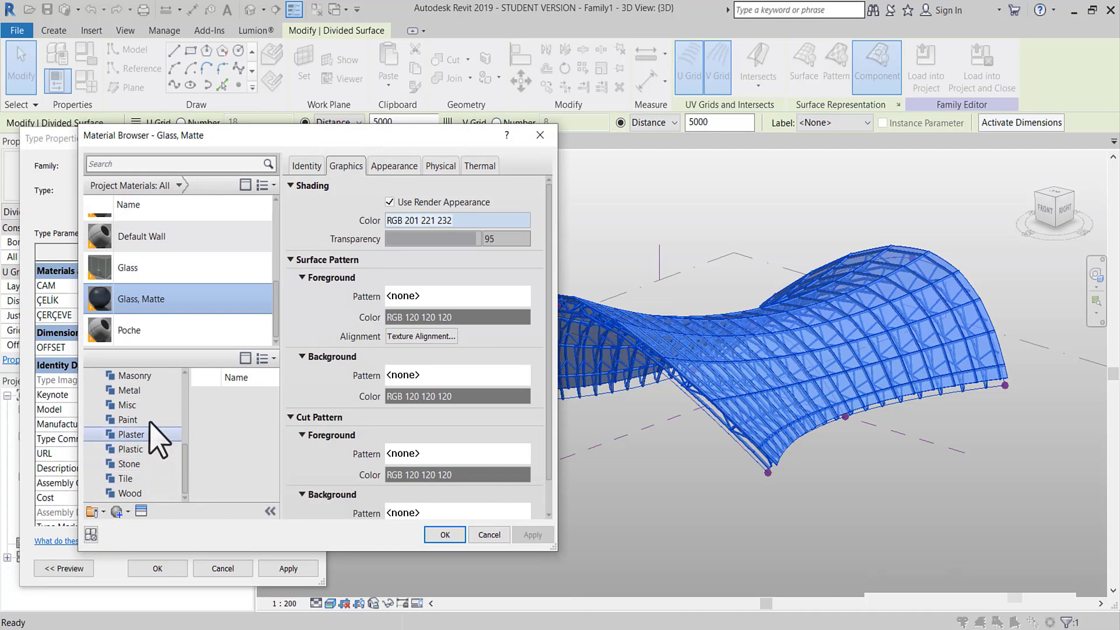
click(140, 390)
scroll(226, 412, down, 3)
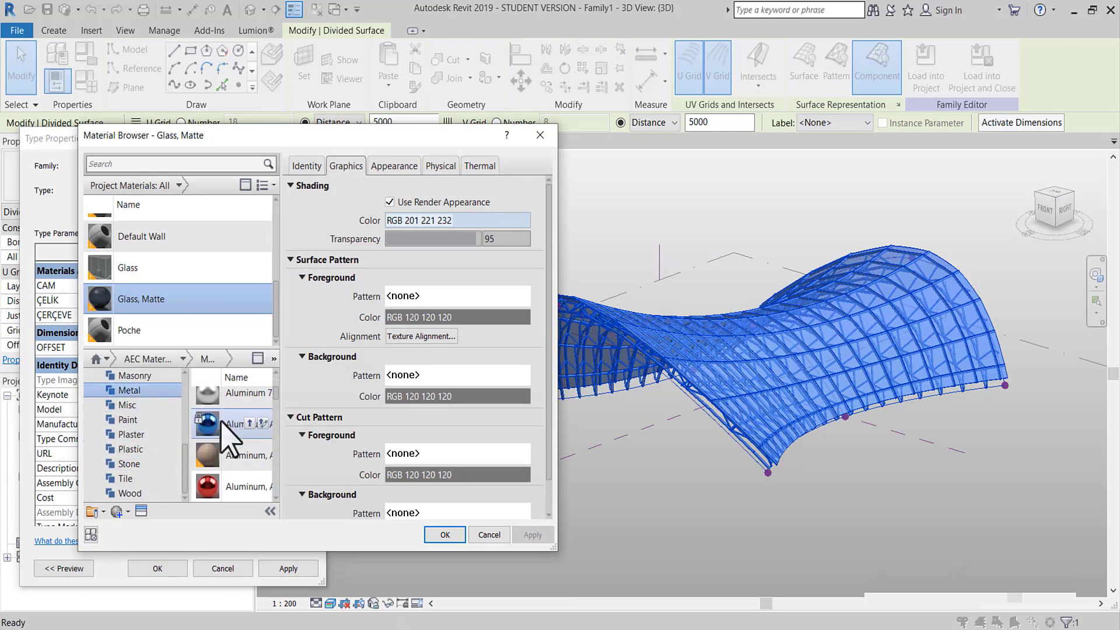
scroll(220, 421, down, 2)
scroll(220, 426, down, 1)
scroll(220, 429, down, 1)
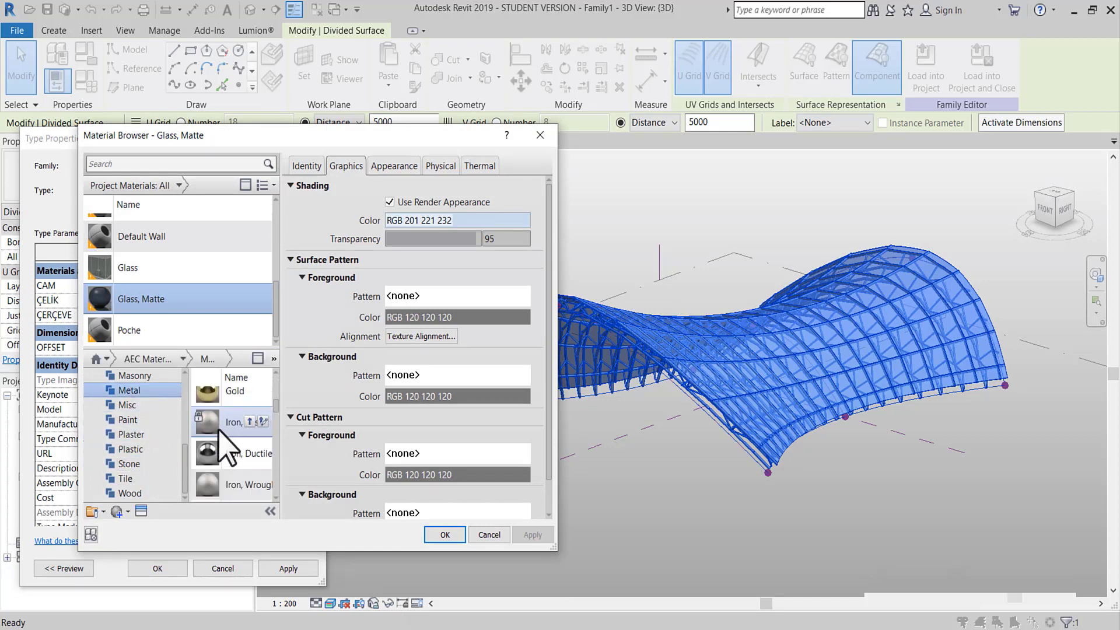
scroll(220, 435, down, 1)
scroll(220, 447, down, 1)
click(264, 436)
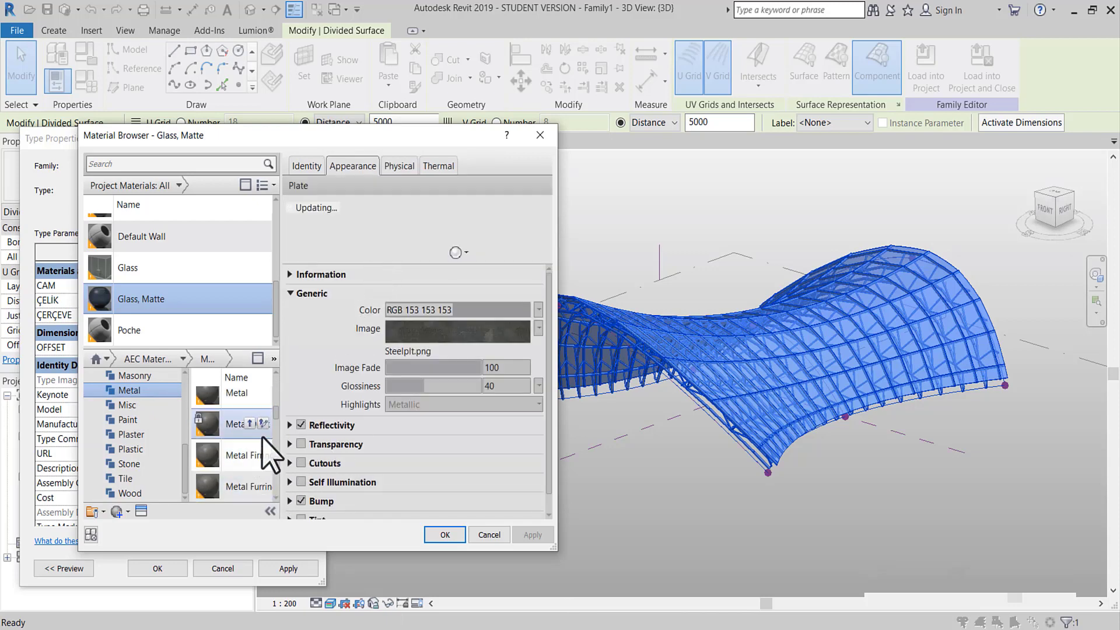
click(249, 424)
click(390, 202)
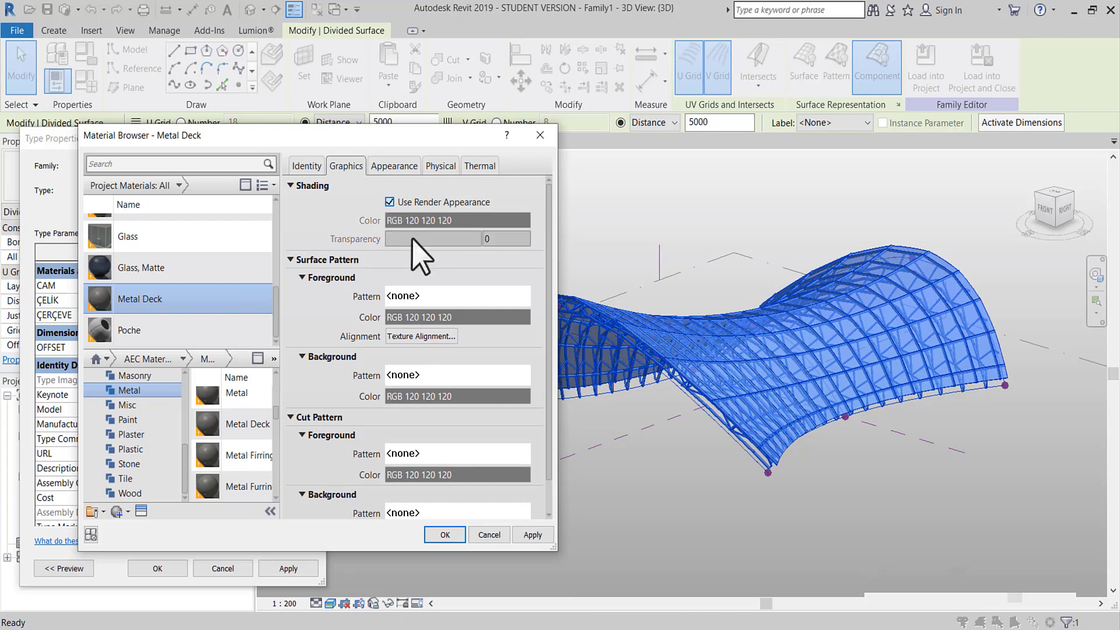
click(445, 535)
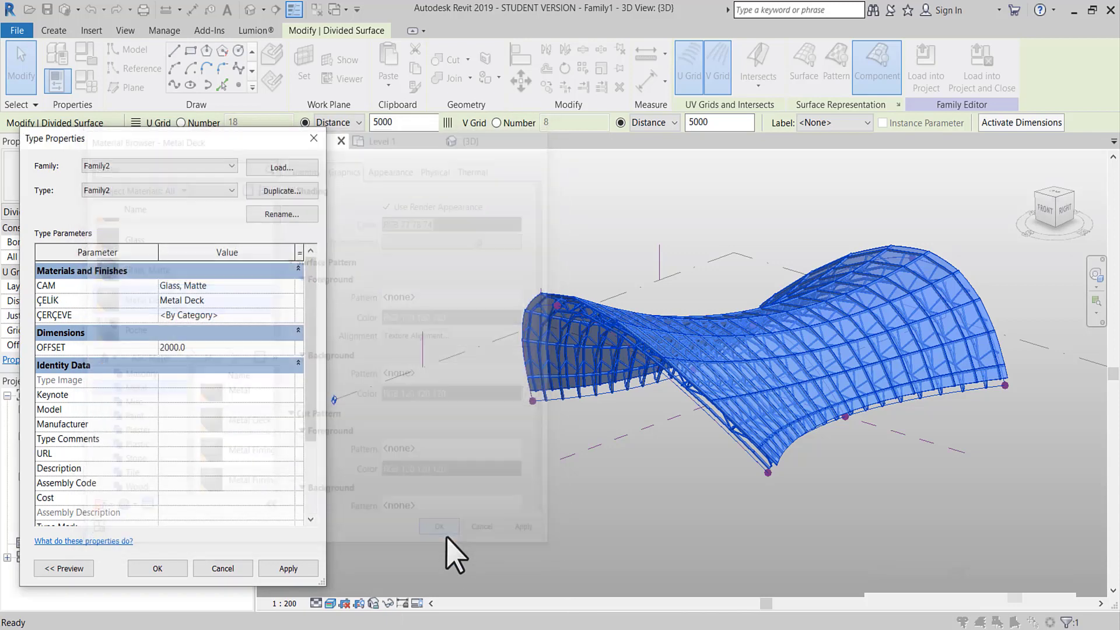
- Set ÇERÇEVE to Laminate, Black from the Plastic library, with Use Render Appearance
click(289, 316)
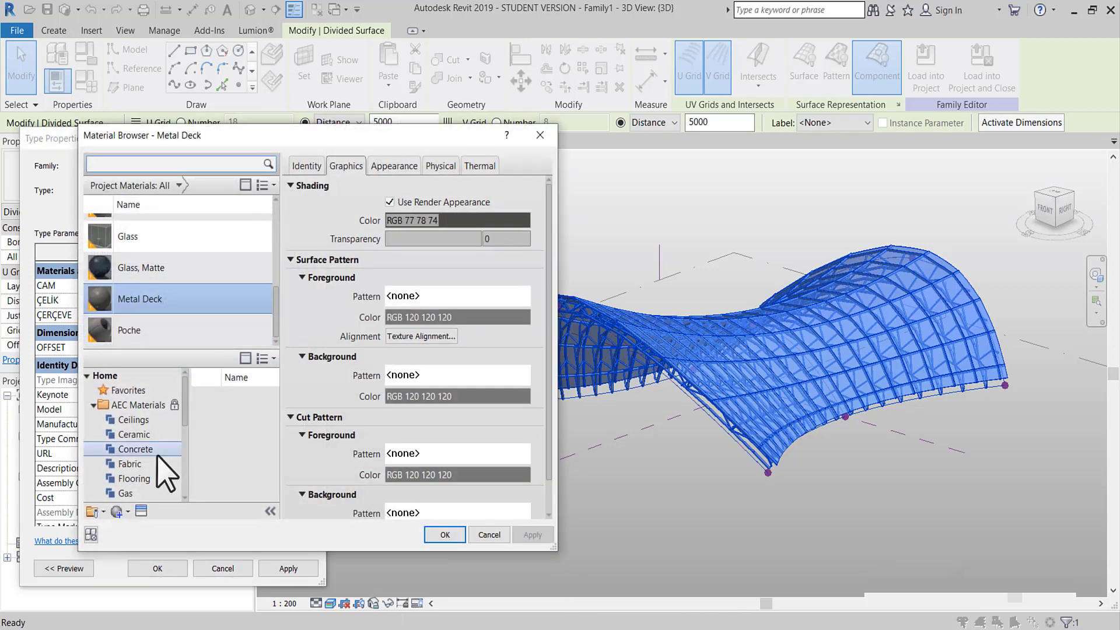
scroll(153, 455, down, 2)
scroll(157, 458, down, 2)
scroll(157, 458, down, 2)
scroll(159, 467, down, 2)
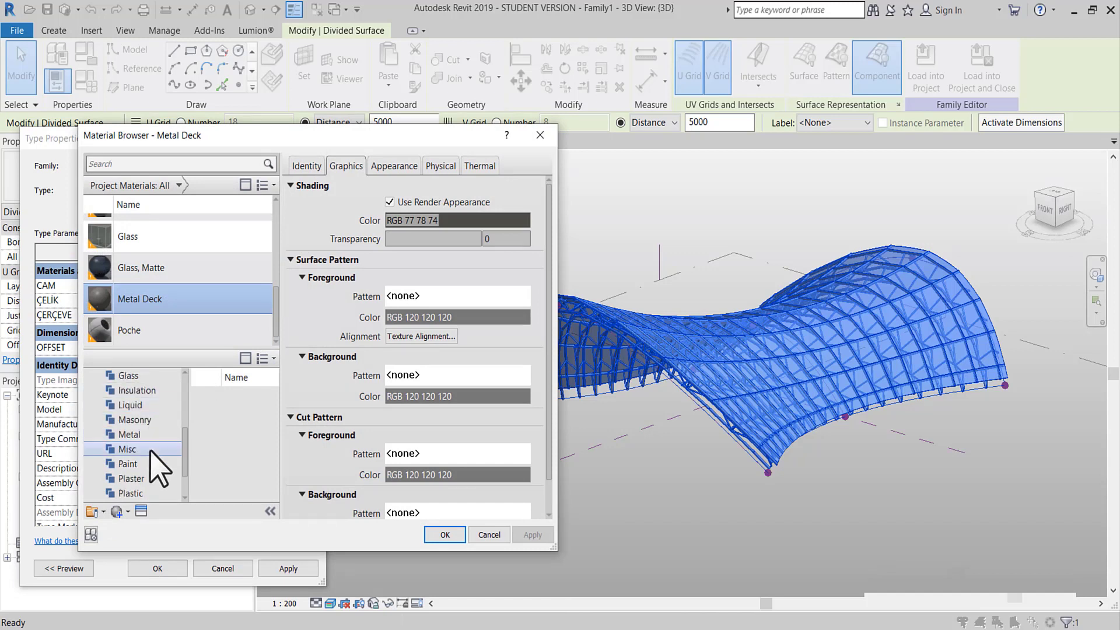
click(153, 494)
scroll(245, 444, down, 3)
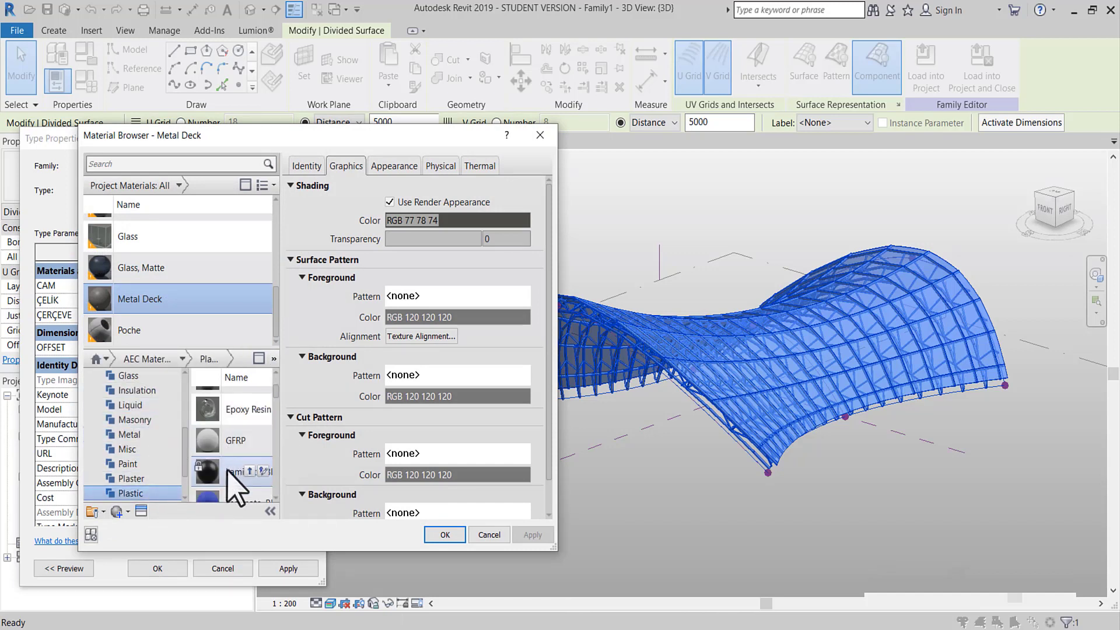
click(210, 475)
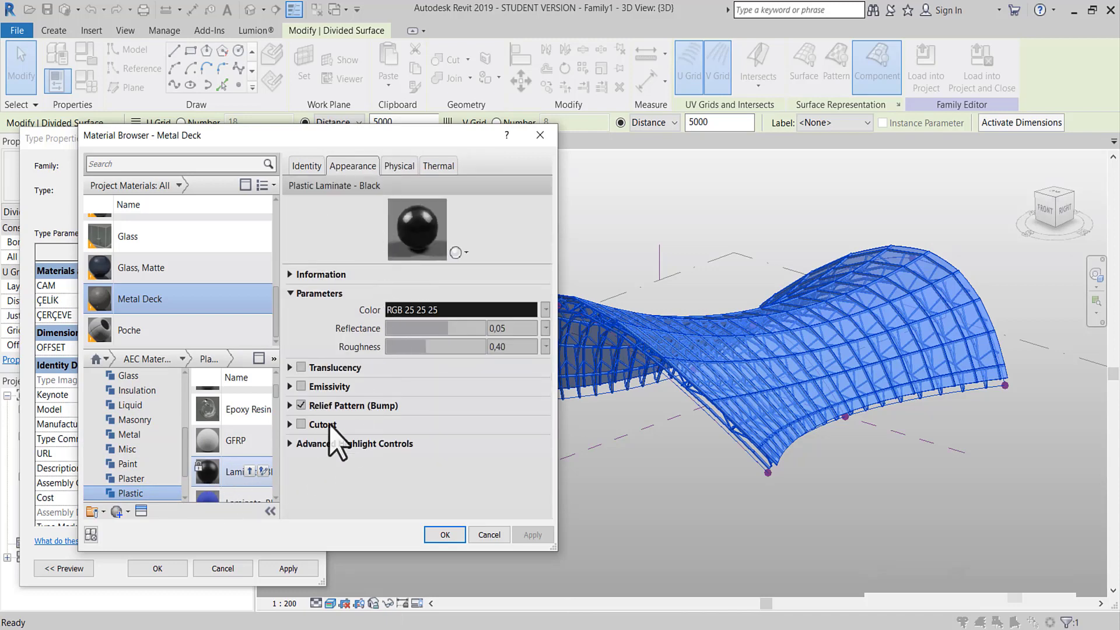
click(250, 471)
click(390, 202)
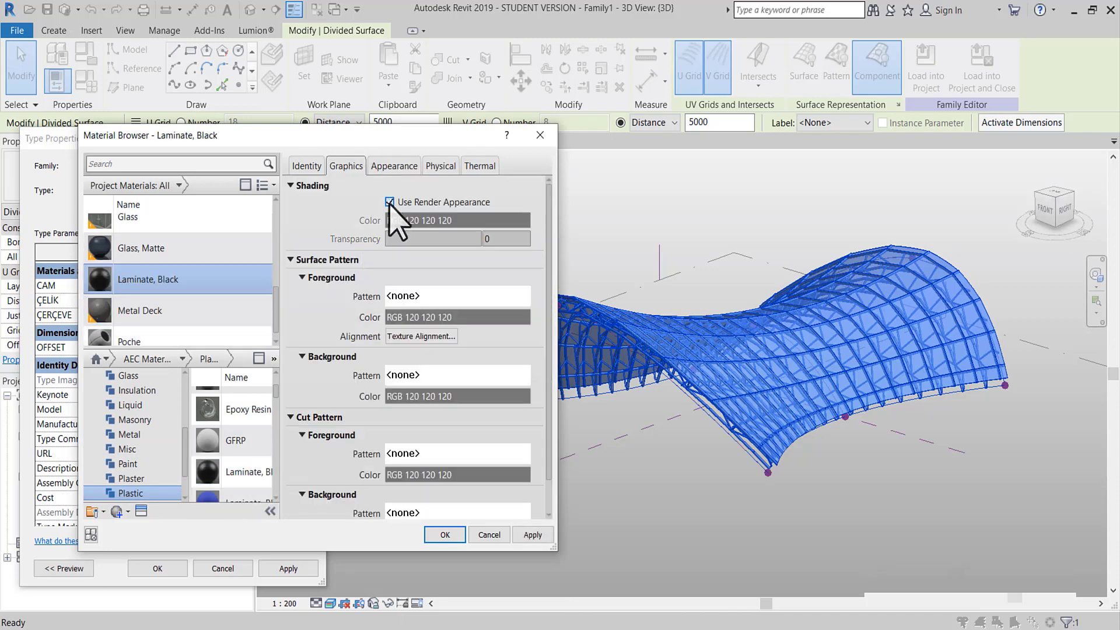
click(445, 534)
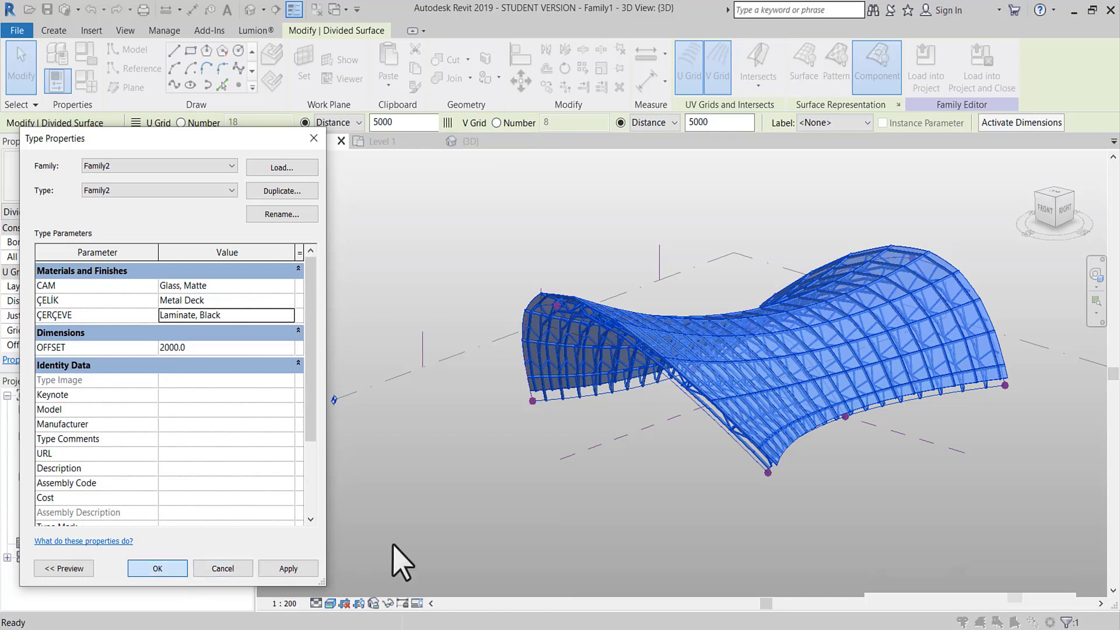
- Apply the glass, metal deck and black frame materials, then open the East elevation
key(Return)
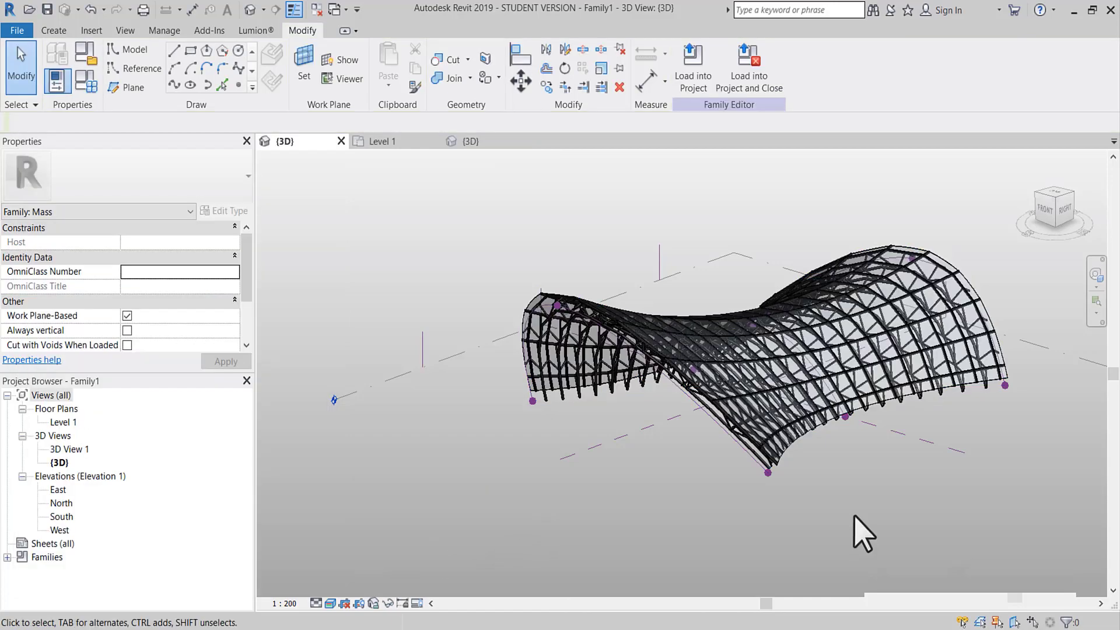
mouse_move(880, 532)
shift+middle_down()
mouse_move(918, 457)
mouse_move(1020, 500)
mouse_move(955, 542)
mouse_move(1025, 488)
mouse_move(876, 522)
mouse_move(993, 555)
mouse_move(895, 545)
mouse_move(1030, 531)
mouse_move(745, 531)
mouse_move(795, 543)
mouse_move(390, 519)
shift+middle_up()
double_click(59, 490)
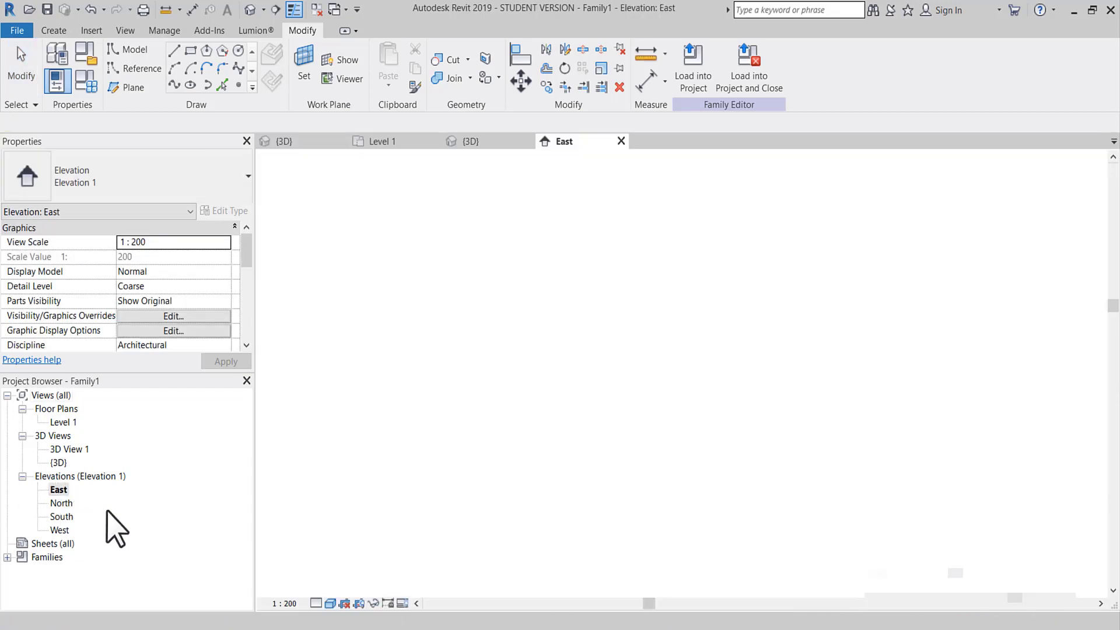
scroll(593, 593, up, 3)
- Try Shaded, Hidden Line and Consistent Colors visual styles on the East elevation, ending on Shaded
click(330, 603)
click(353, 542)
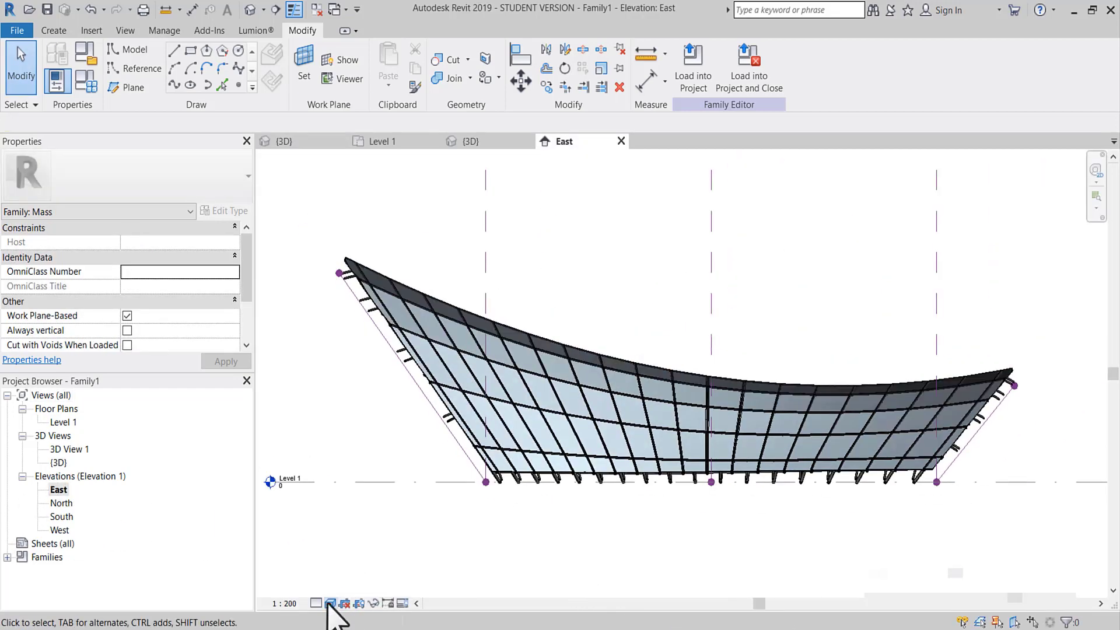
click(330, 603)
click(357, 528)
click(330, 603)
click(357, 557)
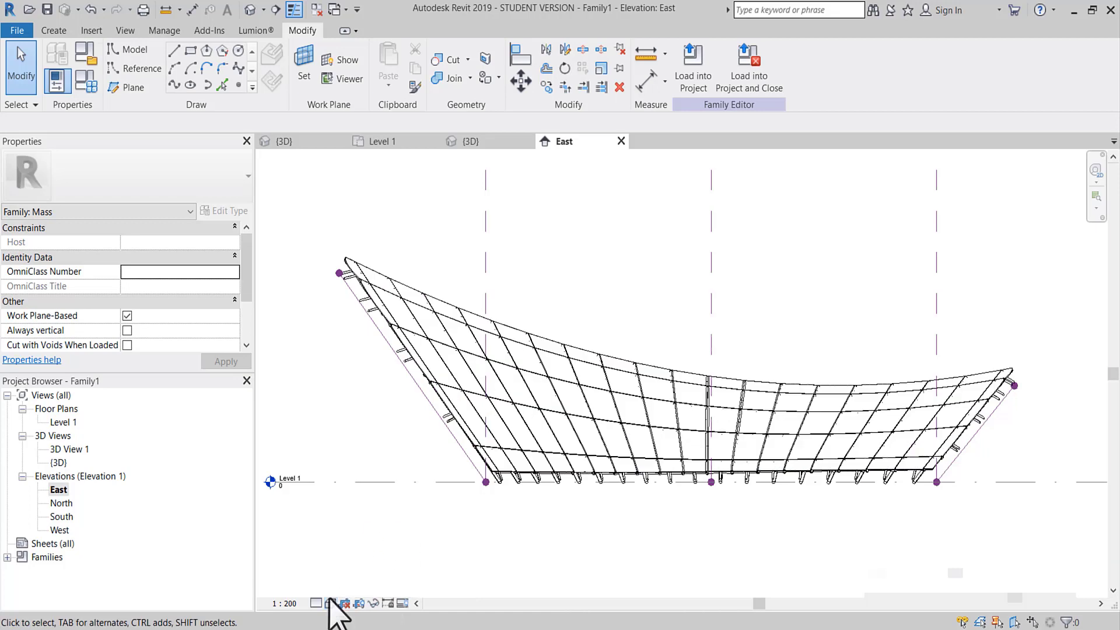
click(333, 602)
click(338, 598)
click(353, 542)
- Open the South and West elevations, then return to the 3D view
double_click(61, 516)
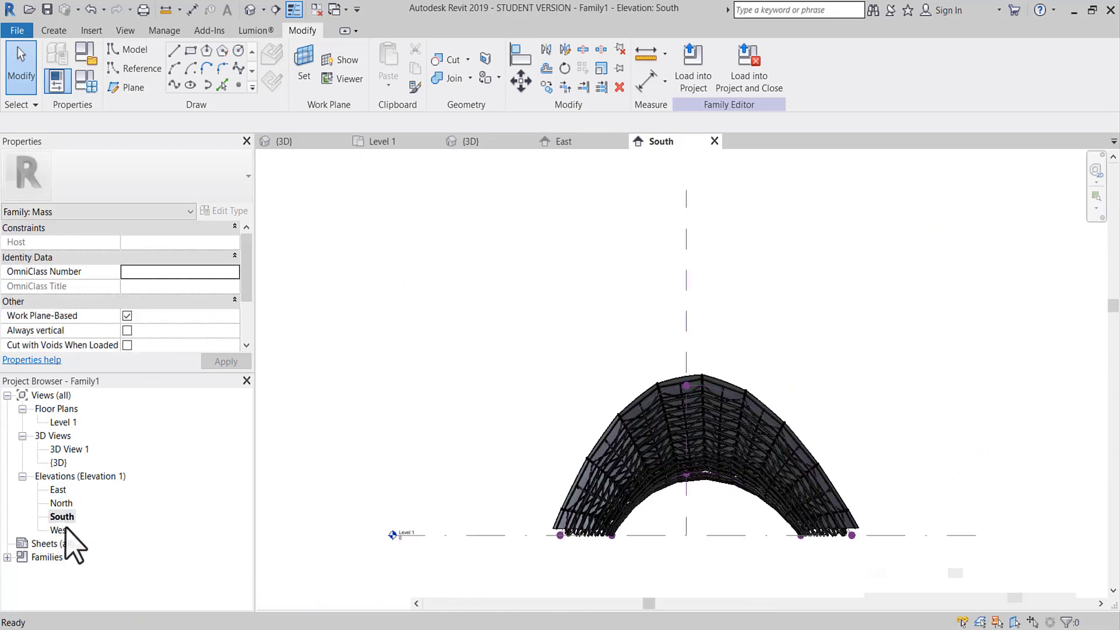
double_click(61, 530)
click(385, 142)
click(284, 141)
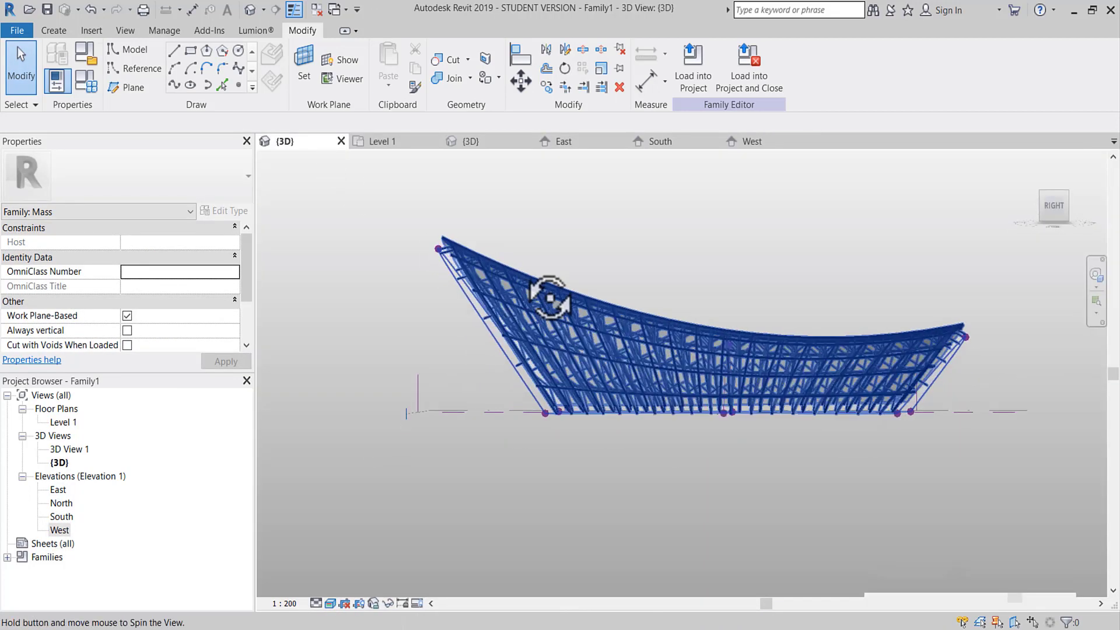
mouse_move(550, 292)
shift+middle_down()
mouse_move(723, 313)
mouse_move(501, 601)
mouse_move(869, 544)
shift+middle_up()
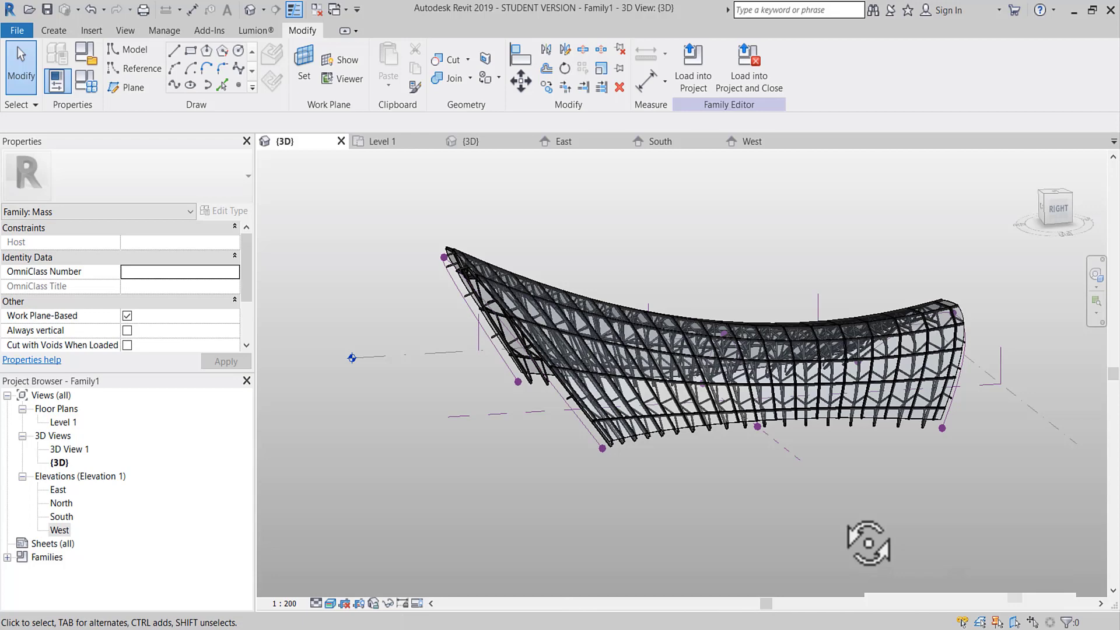
shift+middle_drag(869, 543, 872, 516)
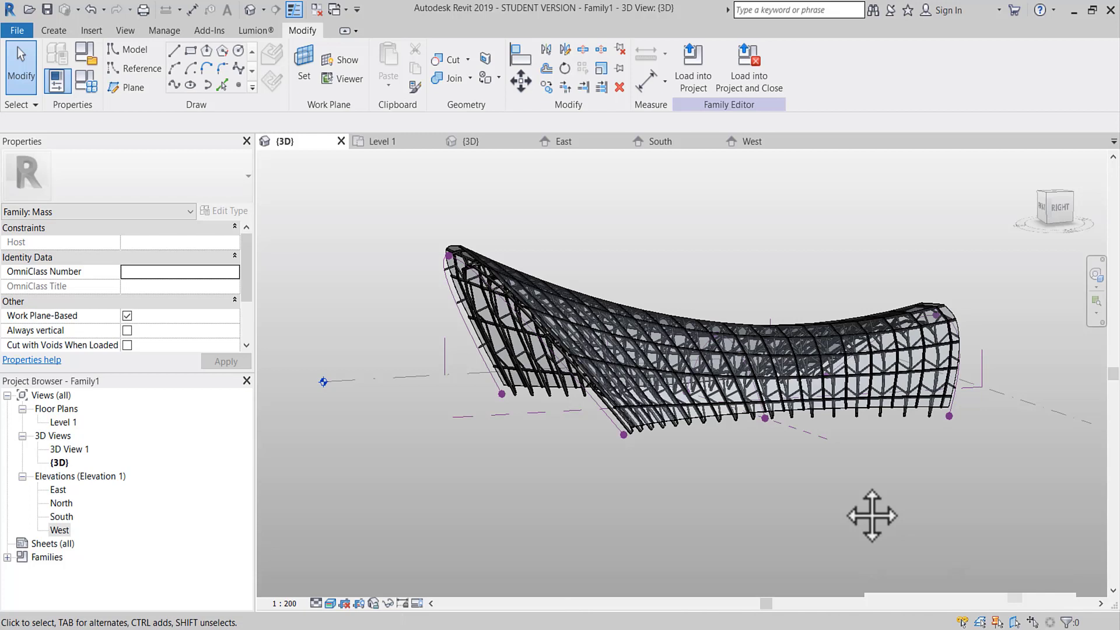
shift+middle_drag(813, 500, 830, 512)
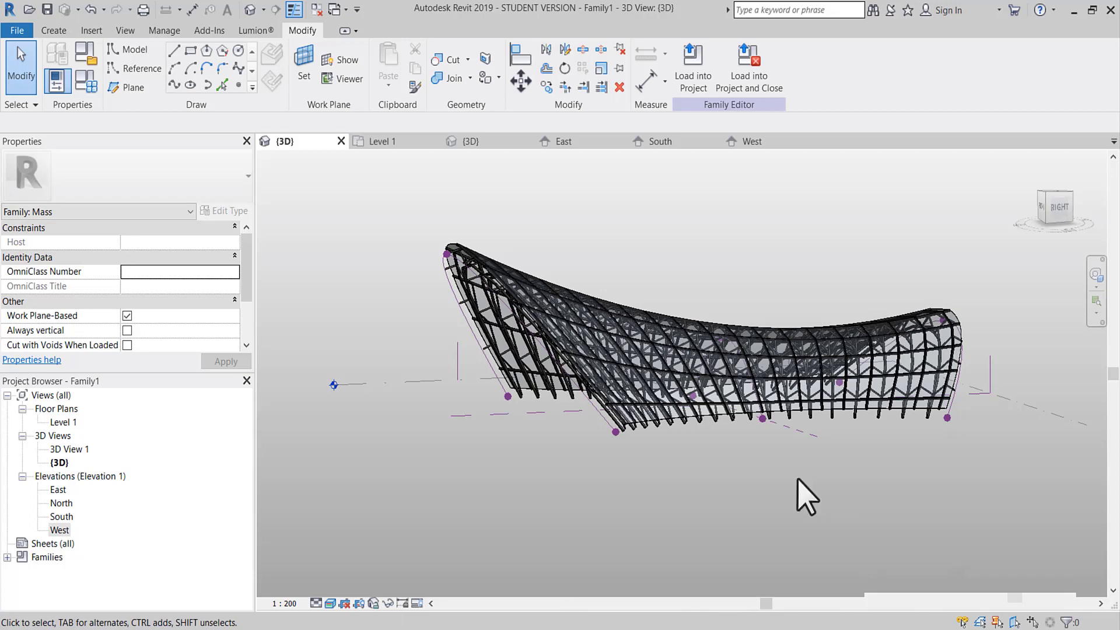
shift+middle_drag(778, 489, 774, 498)
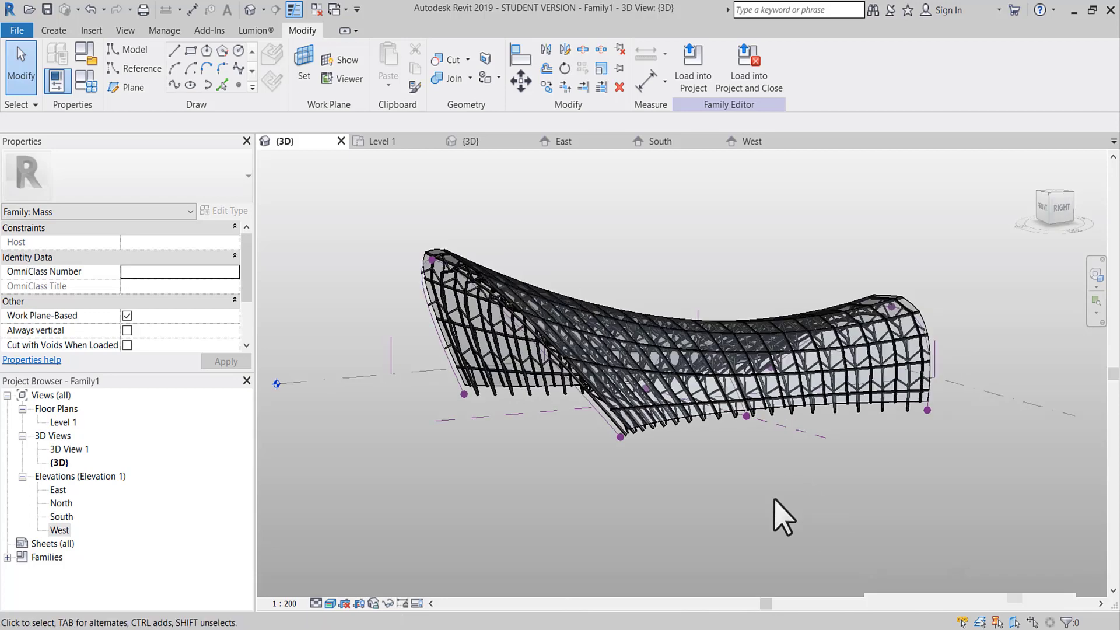